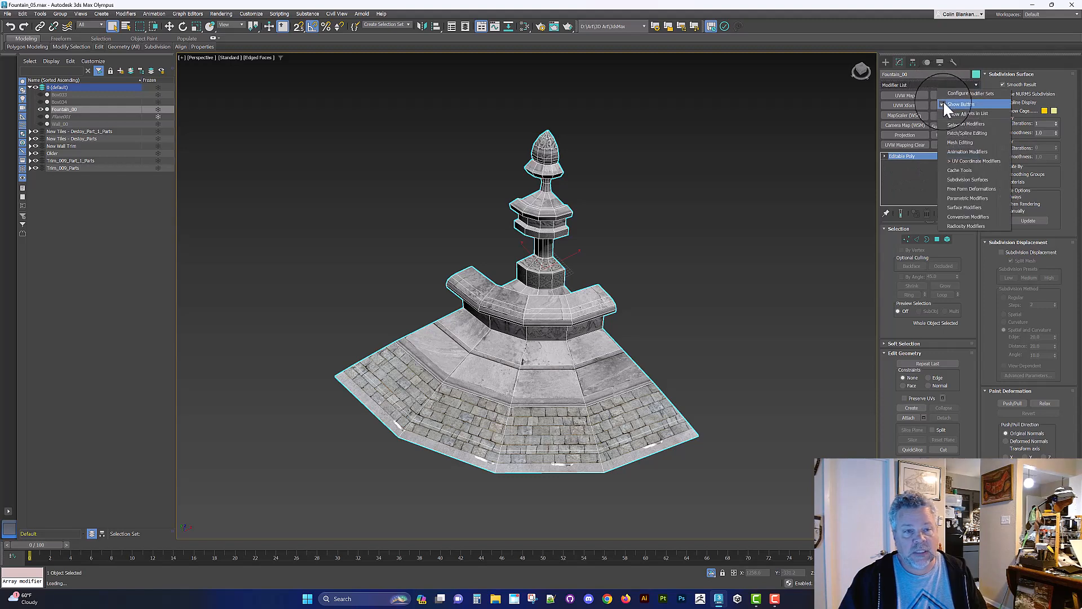
# Step: Show the modifier buttons and add a Symmetry modifier to the fountain quarter
pyautogui.click(961, 136)
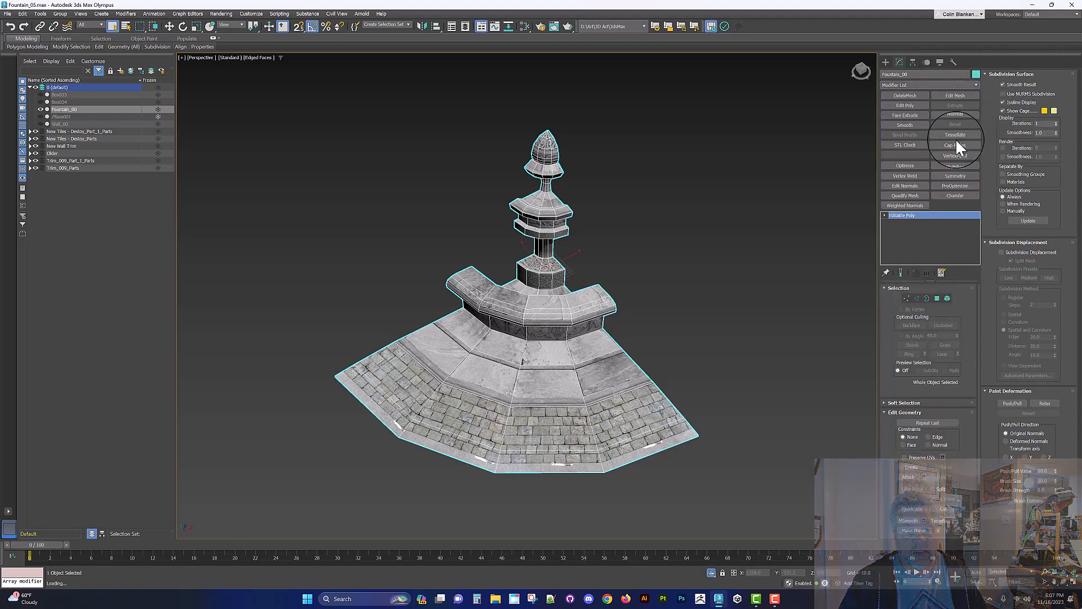
pyautogui.click(955, 176)
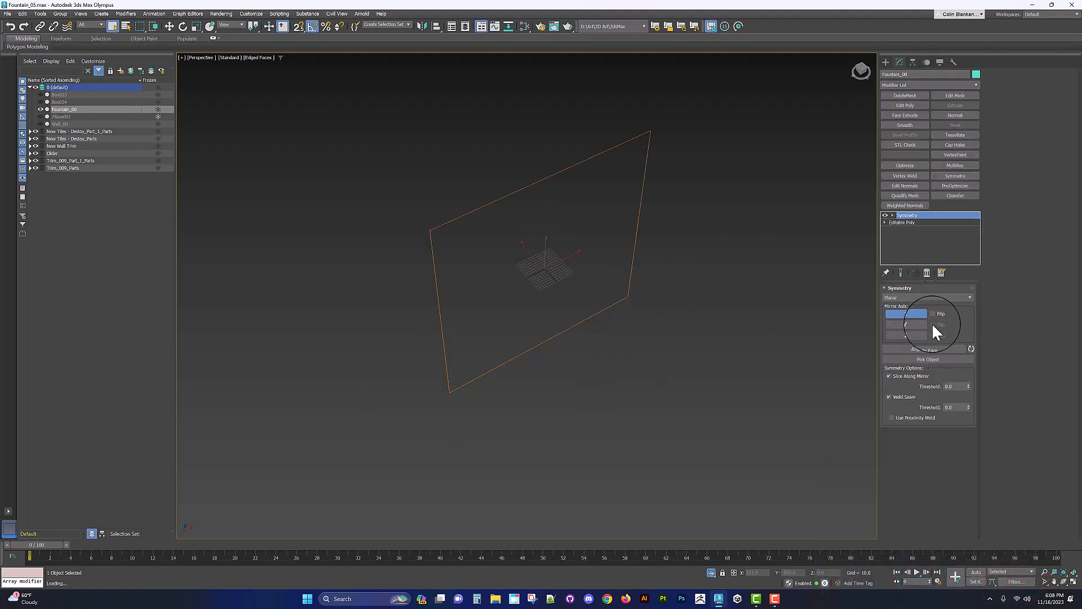
# Step: Enable mirroring on the X, Y and Z axes with Flip turned on
pyautogui.click(932, 314)
pyautogui.click(913, 325)
pyautogui.click(932, 324)
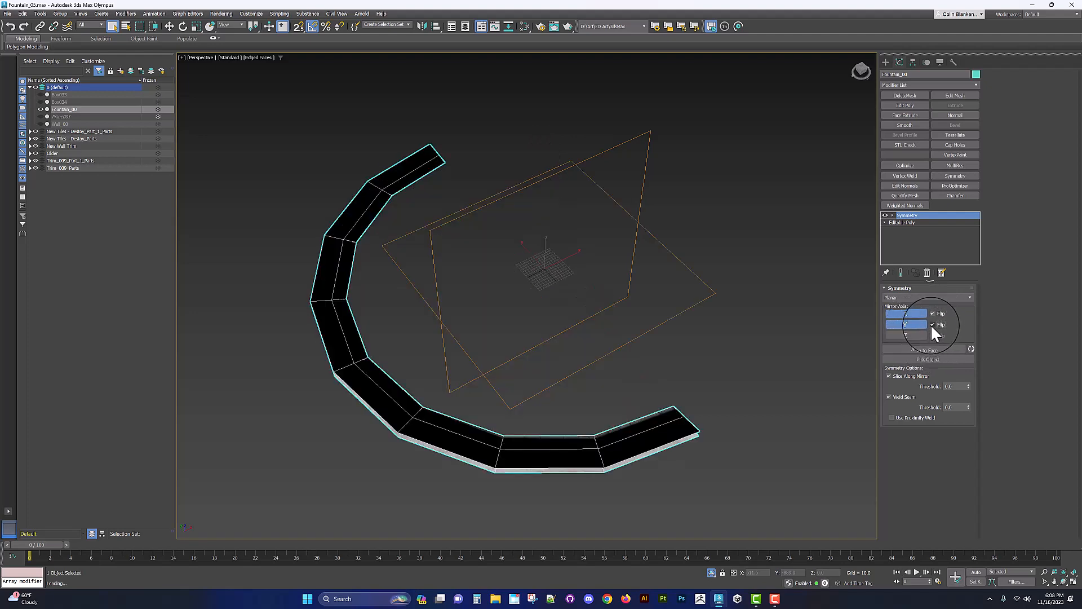
pyautogui.click(932, 325)
pyautogui.click(912, 335)
pyautogui.click(932, 335)
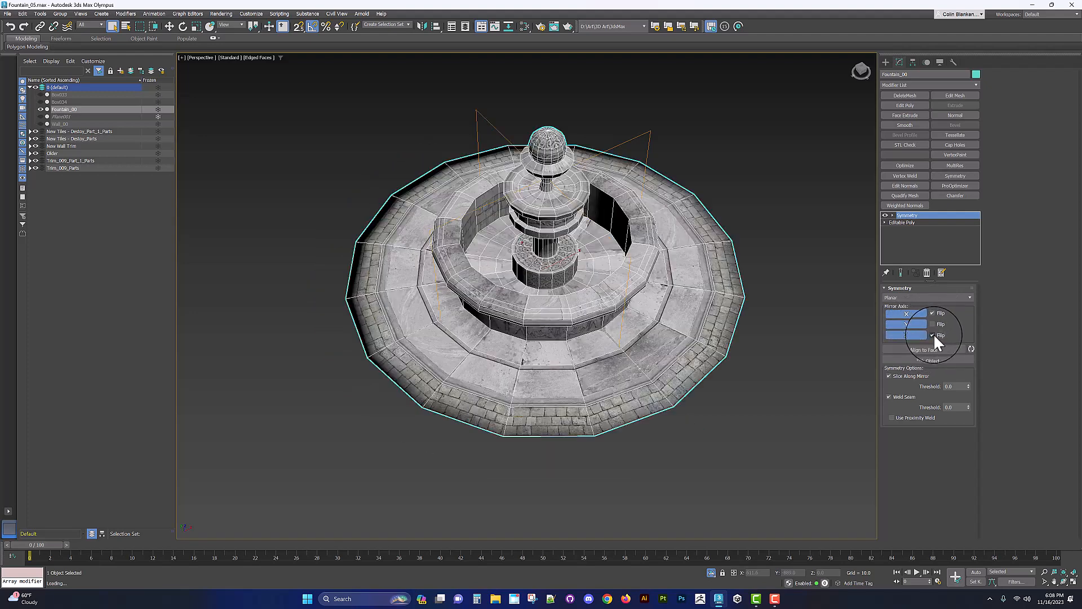
# Step: Delete the Symmetry modifier from the quarter's stack
pyautogui.keyDown('alt'); pyautogui.moveTo(603, 320); pyautogui.dragTo(635, 310, button='middle'); pyautogui.keyUp('alt')
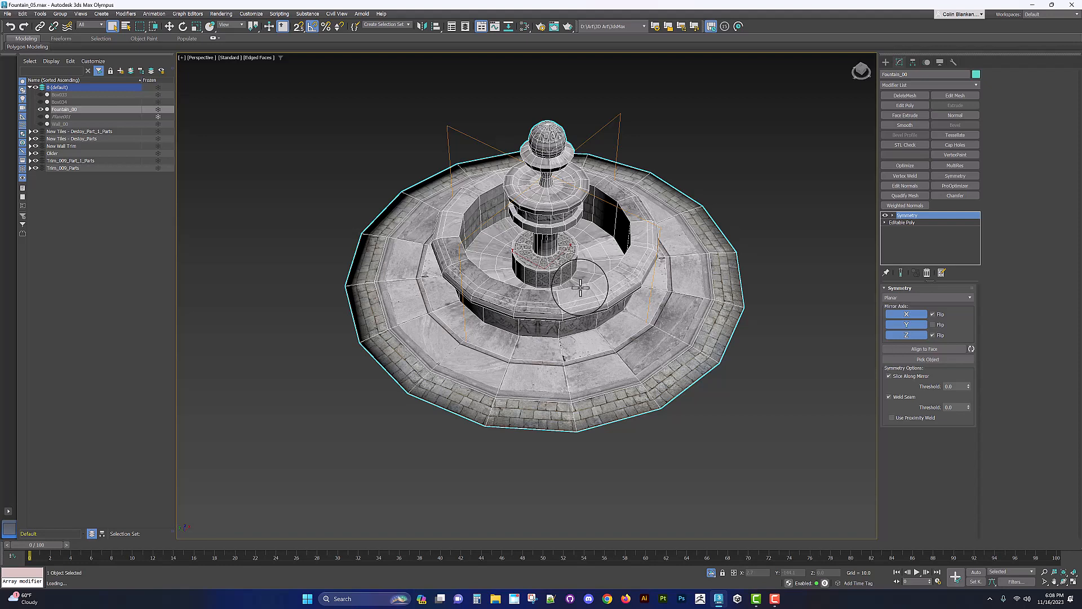
pyautogui.click(925, 272)
# Step: Rotate-clone the fountain quarter around its centre as instances to complete the full circular fountain
pyautogui.press('e')
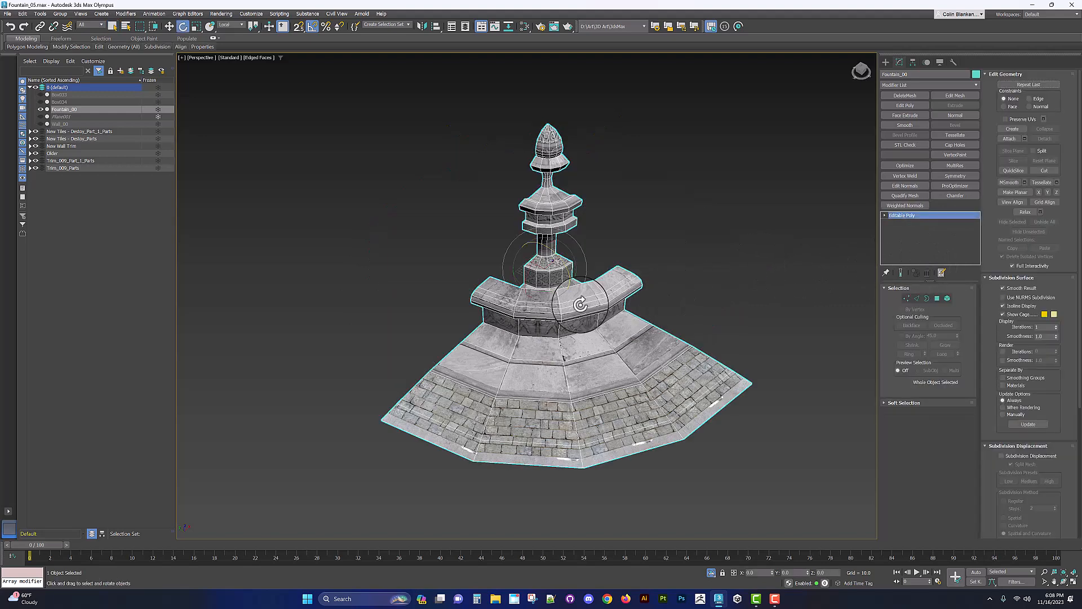
pyautogui.keyDown('shift'); pyautogui.moveTo(543, 289); pyautogui.dragTo(521, 299); pyautogui.keyUp('shift')
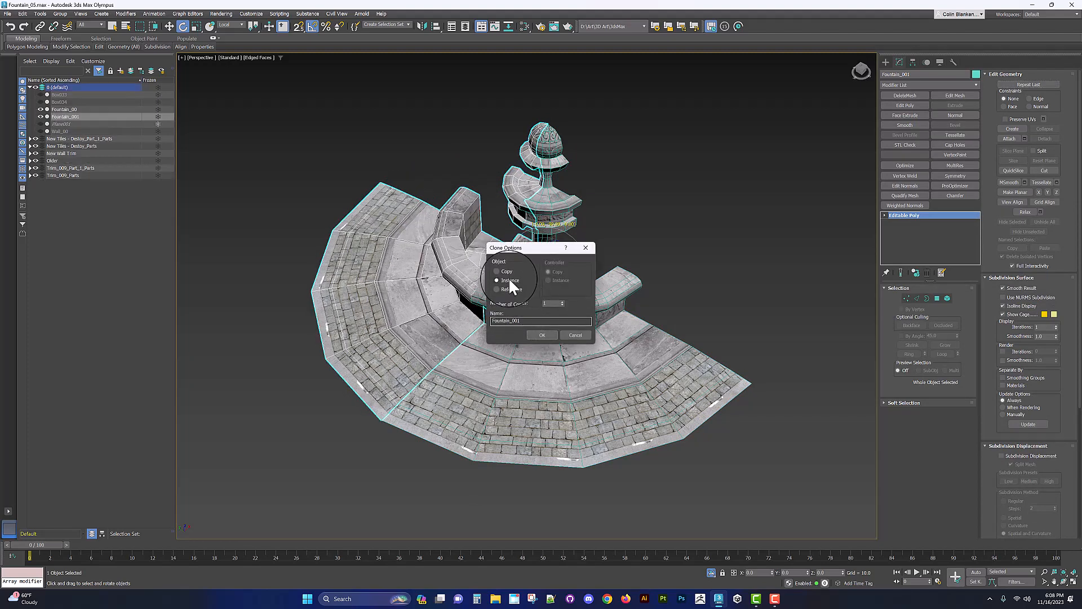
pyautogui.click(542, 334)
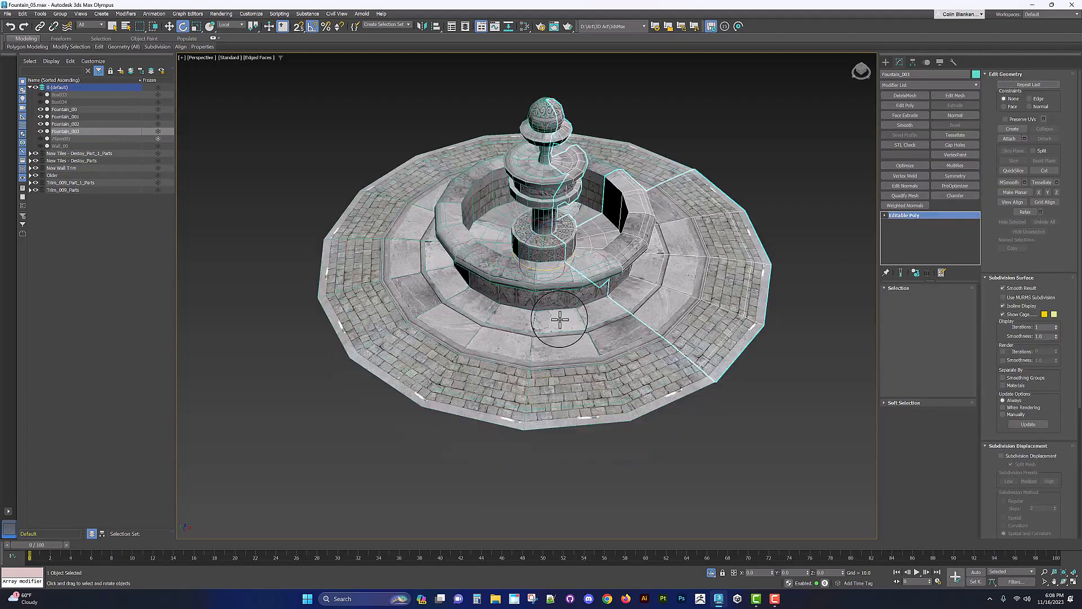
# Step: Select the original quarter and toggle Isolate Selection to inspect it alone and with its instances
pyautogui.keyDown('alt'); pyautogui.moveTo(561, 319); pyautogui.dragTo(563, 357, button='middle'); pyautogui.keyUp('alt')
pyautogui.click(562, 333)
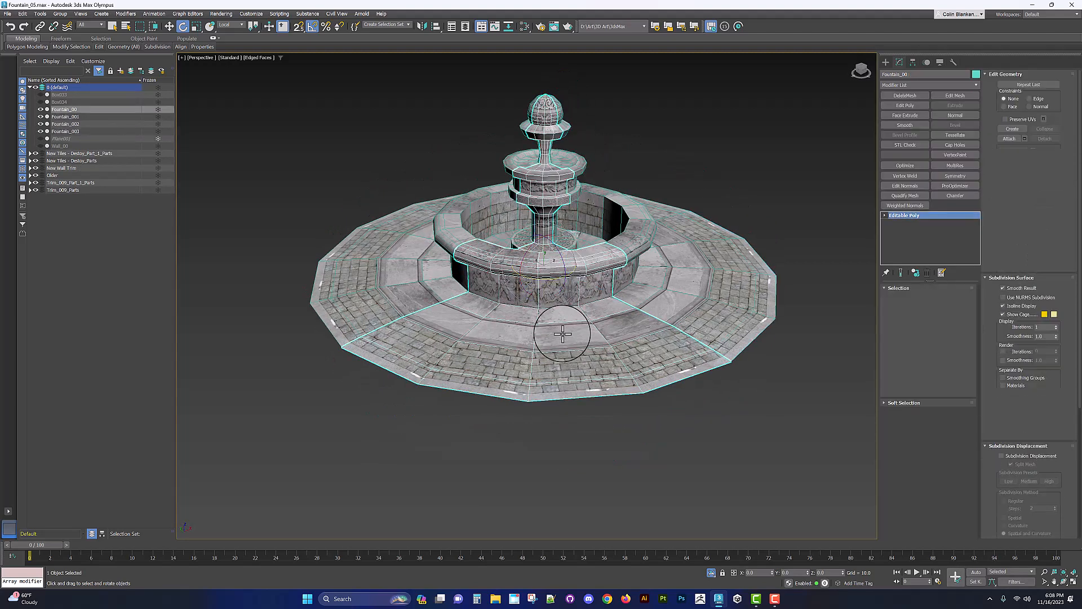
pyautogui.hotkey('alt', 'q')
pyautogui.keyDown('alt'); pyautogui.moveTo(809, 212); pyautogui.dragTo(755, 229, button='middle'); pyautogui.keyUp('alt')
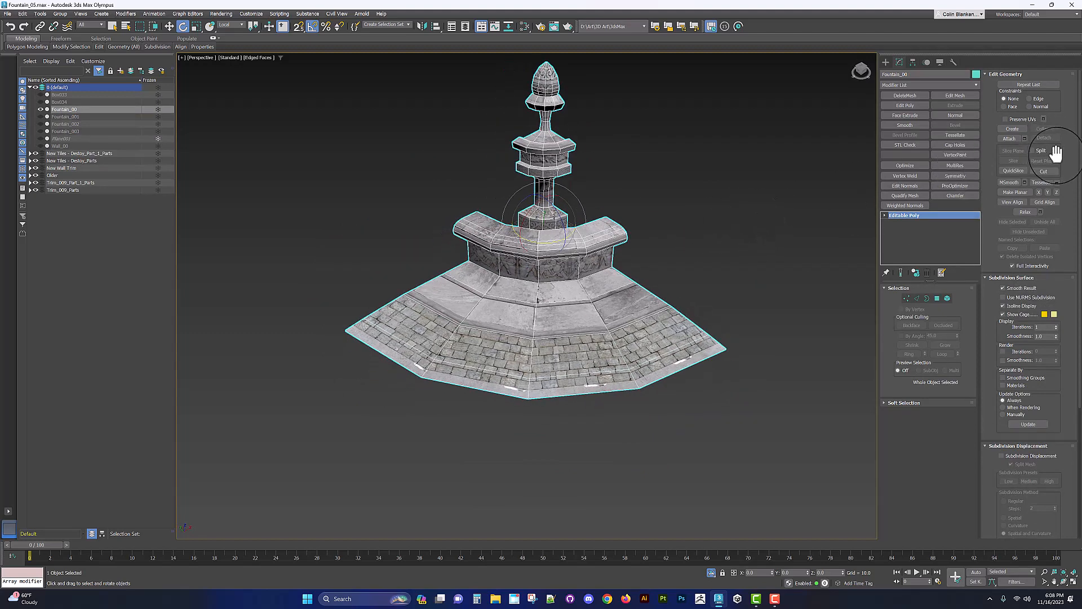
pyautogui.hotkey('alt', 'q')
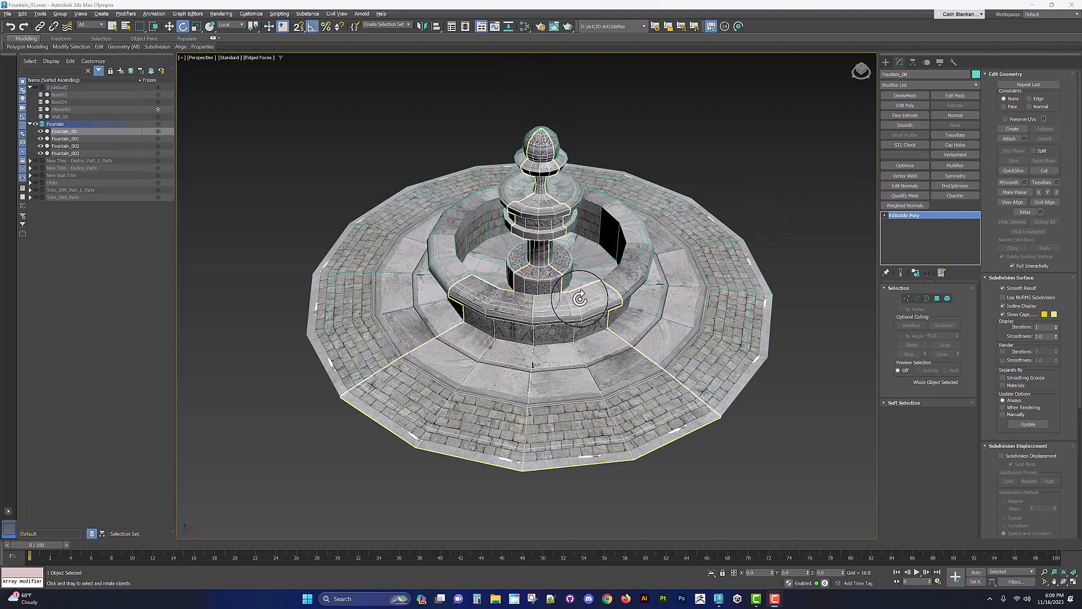
pyautogui.hotkey('alt', 'q')
pyautogui.hotkey('alt', 'q')
pyautogui.hotkey('alt', 'q')
pyautogui.hotkey('alt', 'q')
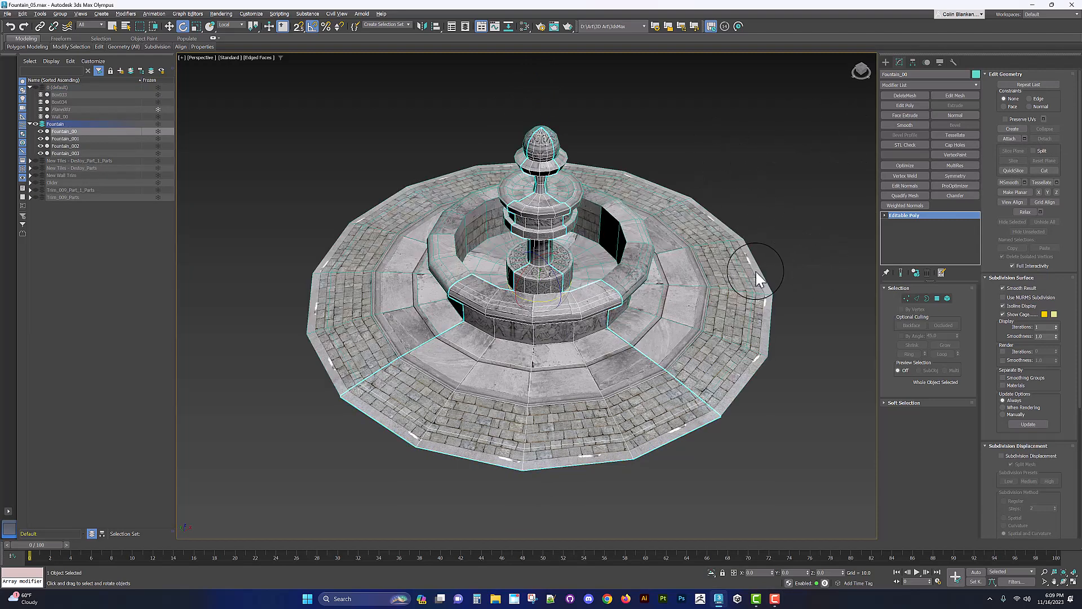
# Step: Isolate the original quarter and select the ring of cross edges on the stone step band above the paving
pyautogui.keyDown('alt'); pyautogui.moveTo(623, 282); pyautogui.dragTo(606, 265, button='middle'); pyautogui.keyUp('alt')
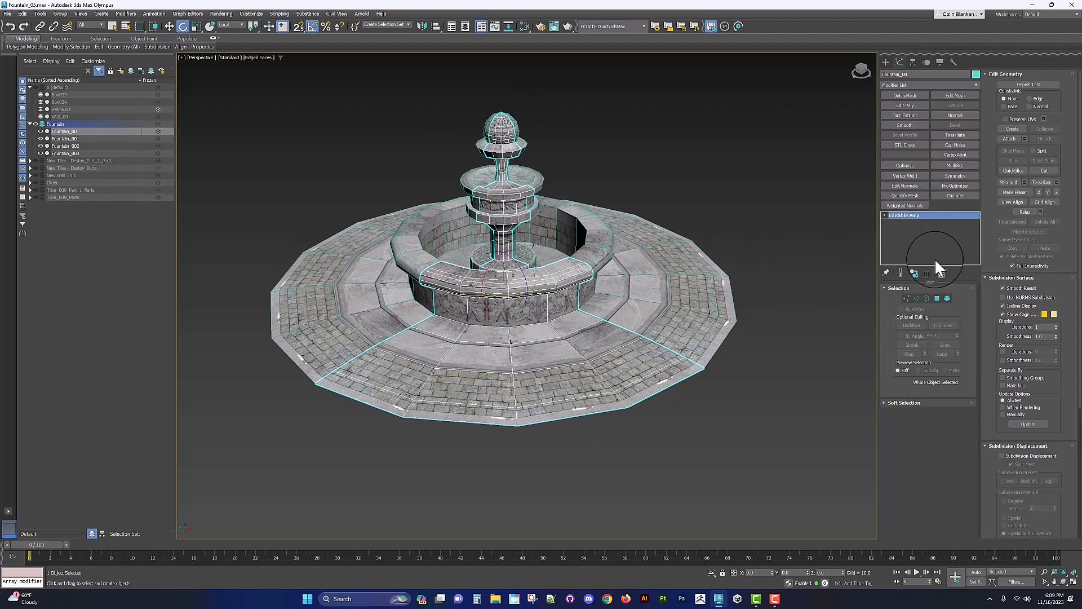
pyautogui.keyDown('alt'); pyautogui.moveTo(381, 291); pyautogui.dragTo(443, 270, button='middle'); pyautogui.keyUp('alt')
pyautogui.scroll(3, 383, 321)
pyautogui.hotkey('alt', 'q')
pyautogui.scroll(3, 462, 310)
pyautogui.keyDown('alt'); pyautogui.moveTo(442, 270); pyautogui.dragTo(447, 305, button='middle'); pyautogui.keyUp('alt')
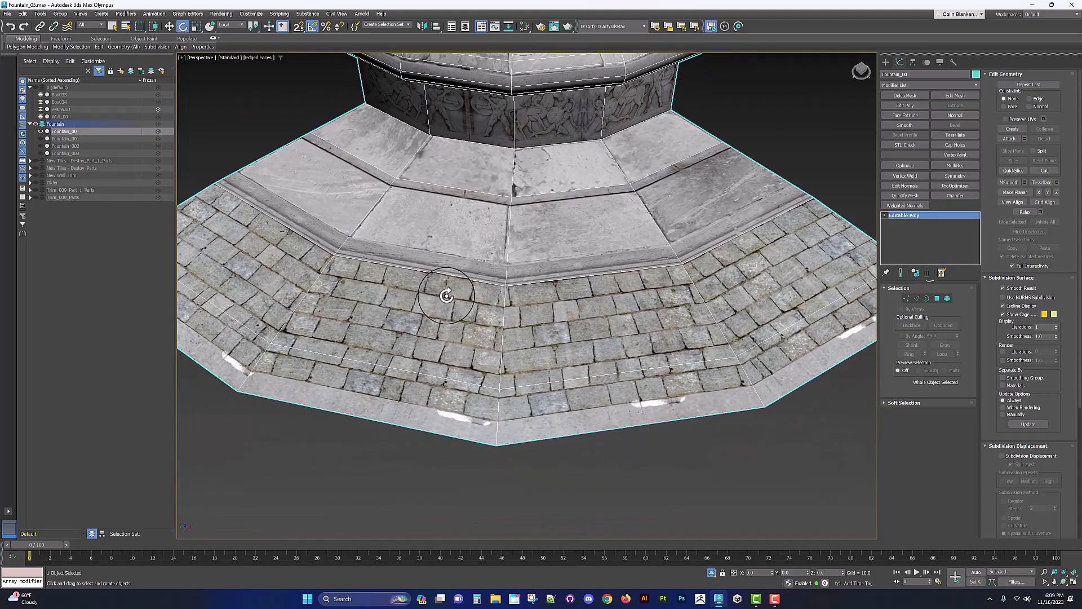
pyautogui.scroll(-2, 446, 296)
pyautogui.scroll(-4, 446, 295)
pyautogui.press('2')
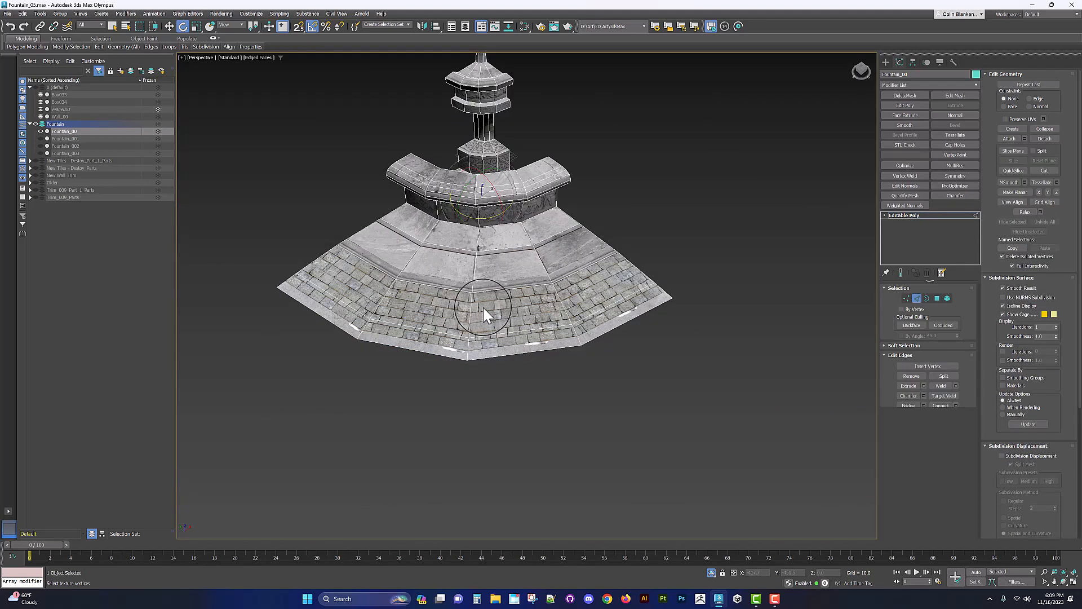
pyautogui.click(472, 303)
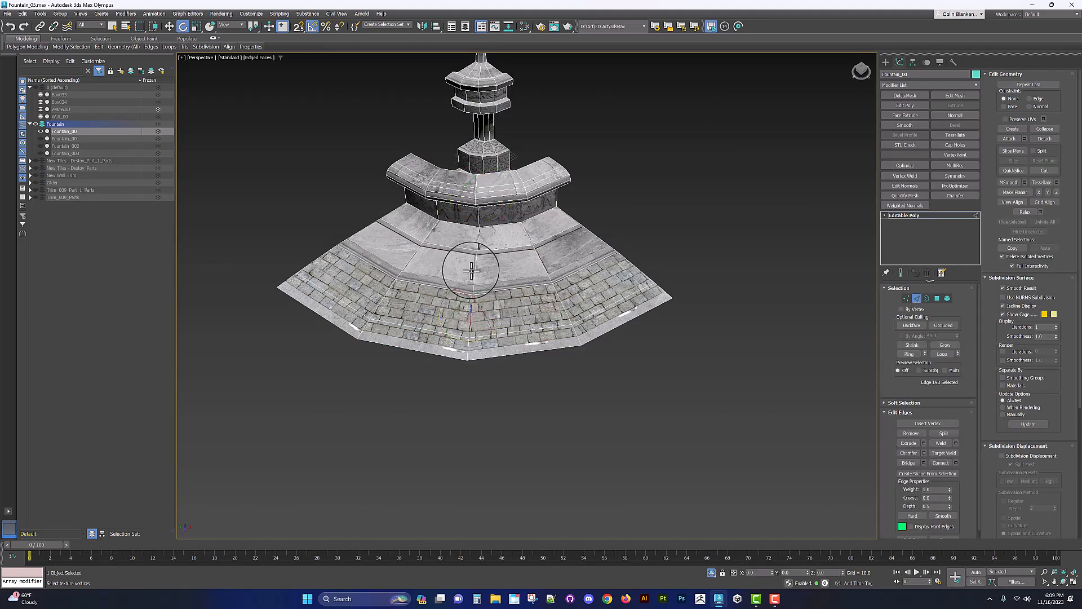
pyautogui.keyDown('shift'); pyautogui.click(544, 264); pyautogui.keyUp('shift')
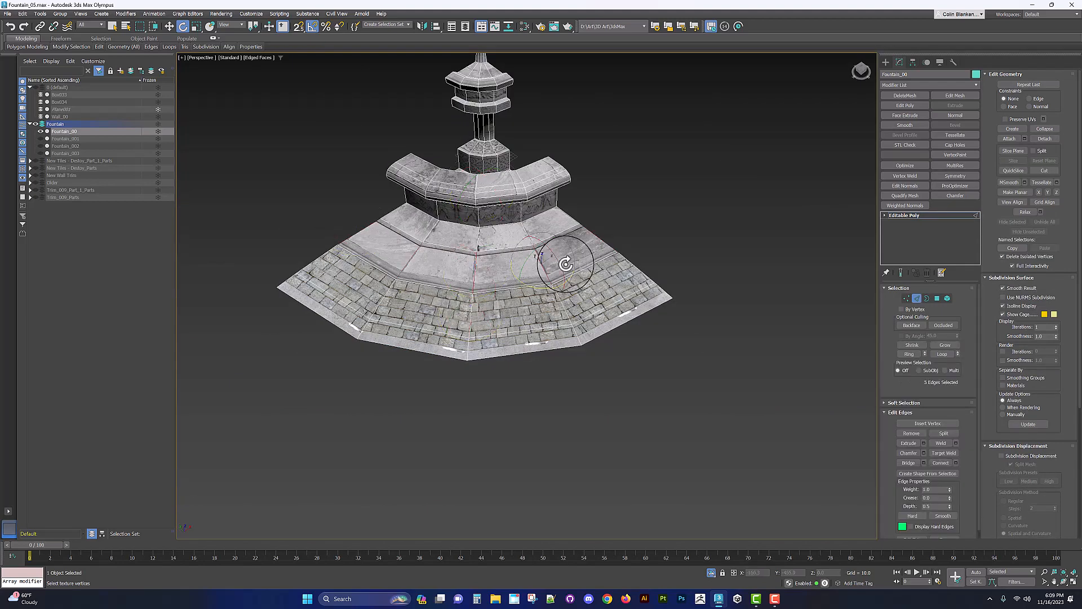
# Step: Connect the selected edges with 1 segment and apply, adding a loop around the step band
pyautogui.scroll(3, 545, 268)
pyautogui.keyDown('alt'); pyautogui.moveTo(542, 270); pyautogui.dragTo(476, 295, button='middle'); pyautogui.keyUp('alt')
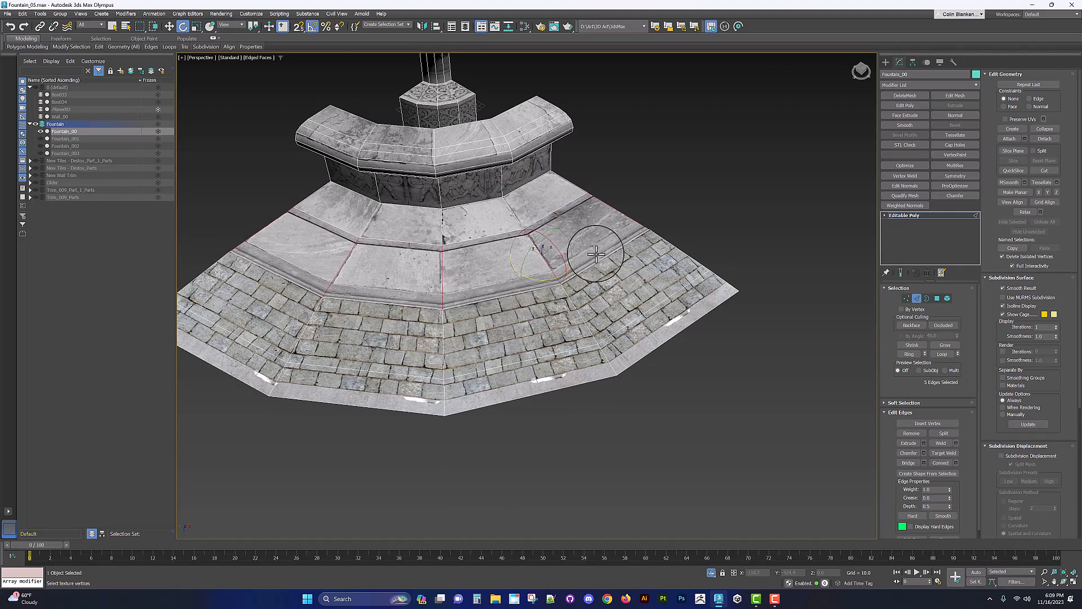
pyautogui.moveTo(314, 264); pyautogui.dragTo(361, 286, button='middle')
pyautogui.scroll(2, 429, 298)
pyautogui.scroll(-2, 592, 283)
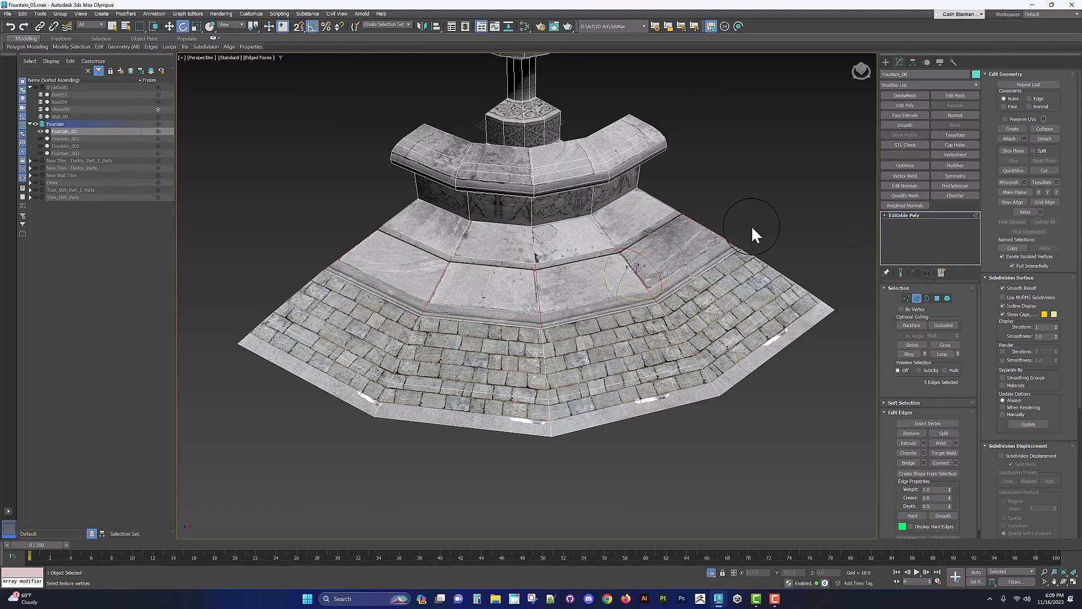
pyautogui.rightClick(652, 260)
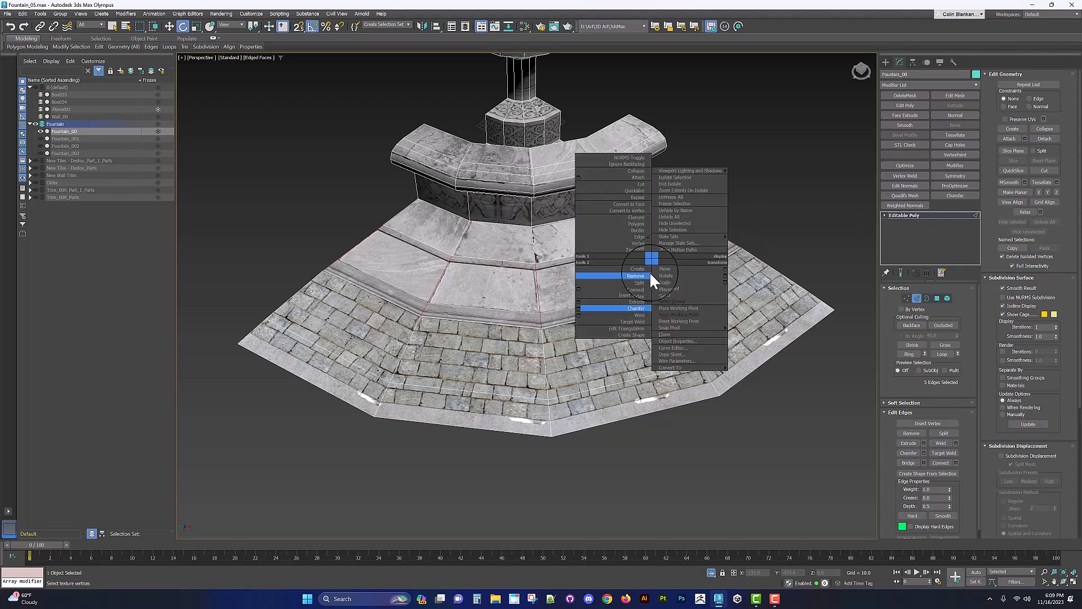
pyautogui.click(578, 288)
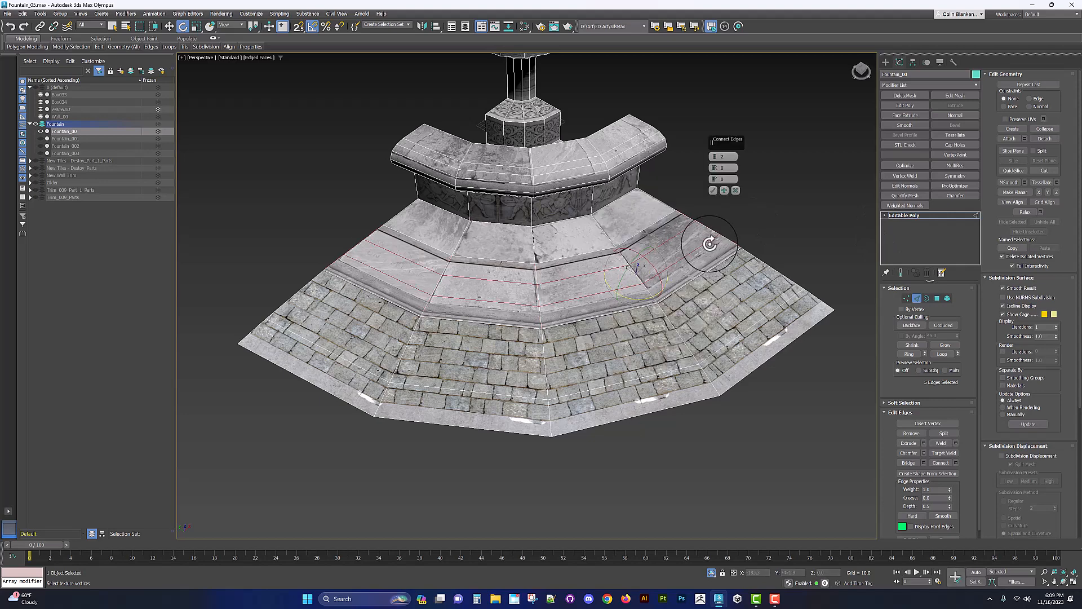
pyautogui.scroll(3, 661, 234)
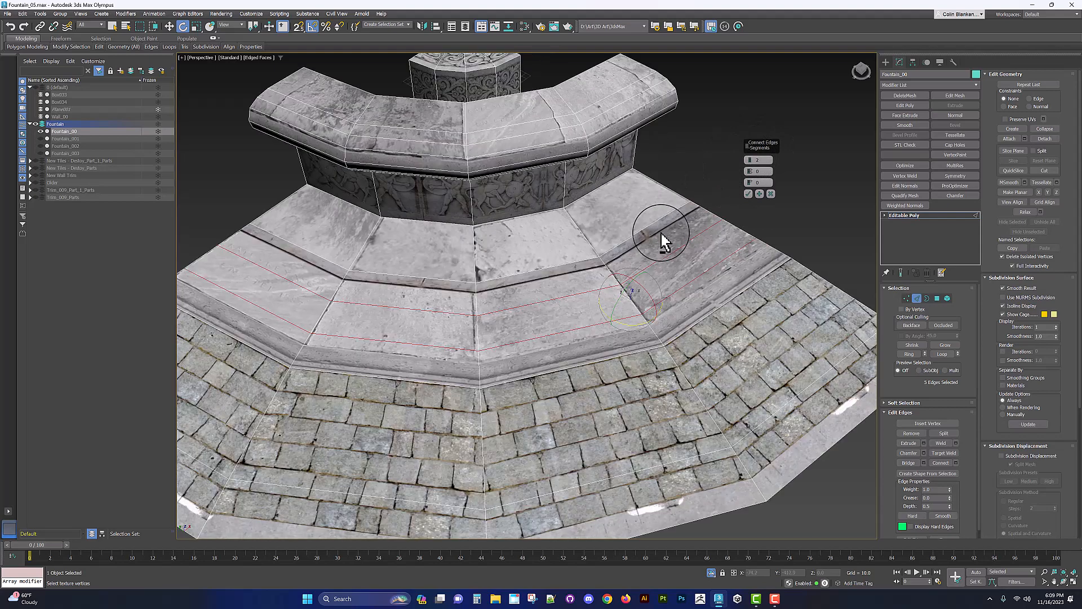
pyautogui.keyDown('alt'); pyautogui.moveTo(661, 233); pyautogui.dragTo(667, 221, button='middle'); pyautogui.keyUp('alt')
pyautogui.moveTo(749, 164); pyautogui.dragTo(752, 127)
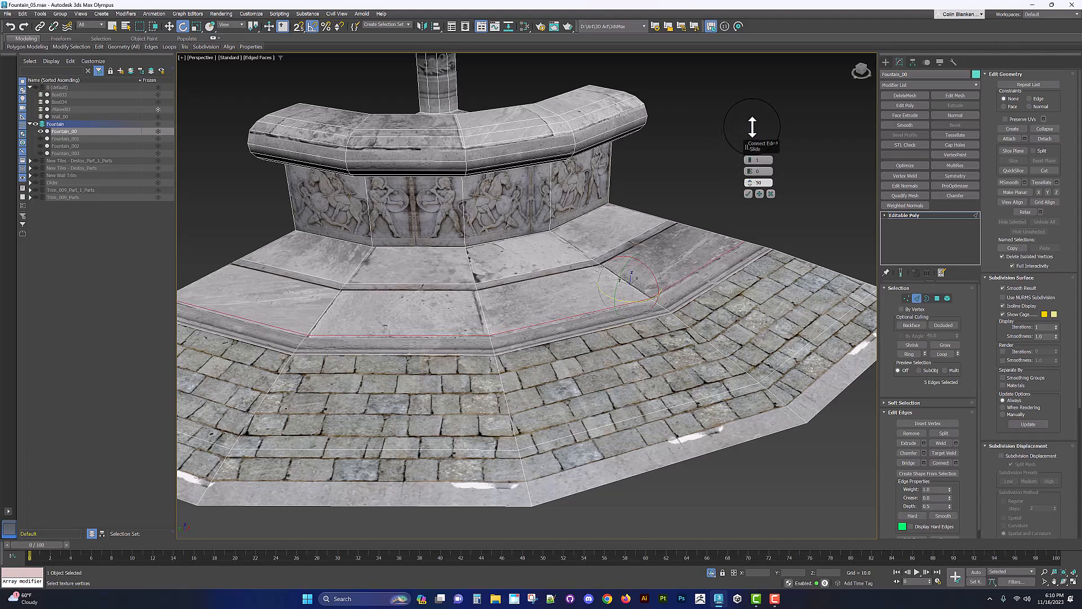
pyautogui.keyDown('alt'); pyautogui.moveTo(616, 257); pyautogui.dragTo(585, 236, button='middle'); pyautogui.keyUp('alt')
pyautogui.scroll(2, 605, 286)
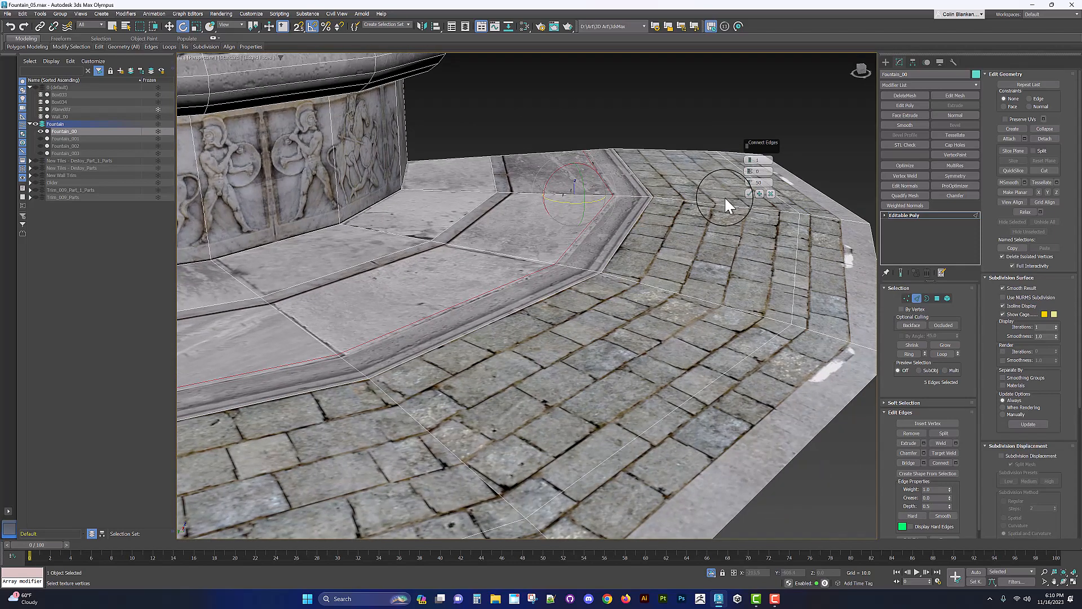
pyautogui.click(759, 192)
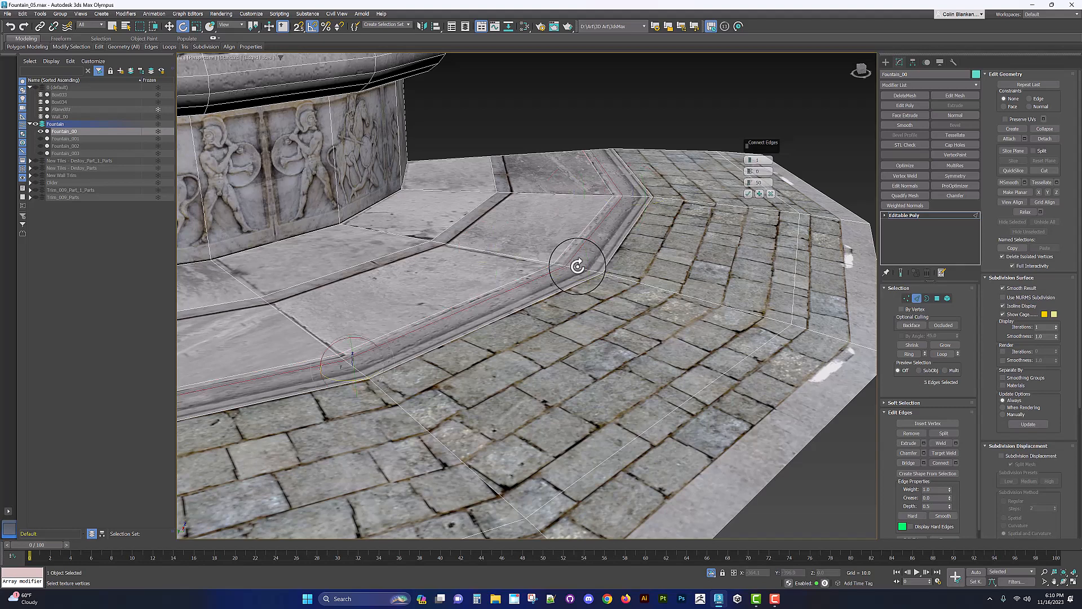
# Step: Add another connecting edge loop with the slide set to -43 and apply it
pyautogui.keyDown('alt'); pyautogui.moveTo(577, 266); pyautogui.dragTo(723, 197, button='middle'); pyautogui.keyUp('alt')
pyautogui.moveTo(750, 182); pyautogui.dragTo(755, 290)
pyautogui.keyDown('alt'); pyautogui.moveTo(637, 290); pyautogui.dragTo(615, 260, button='middle'); pyautogui.keyUp('alt')
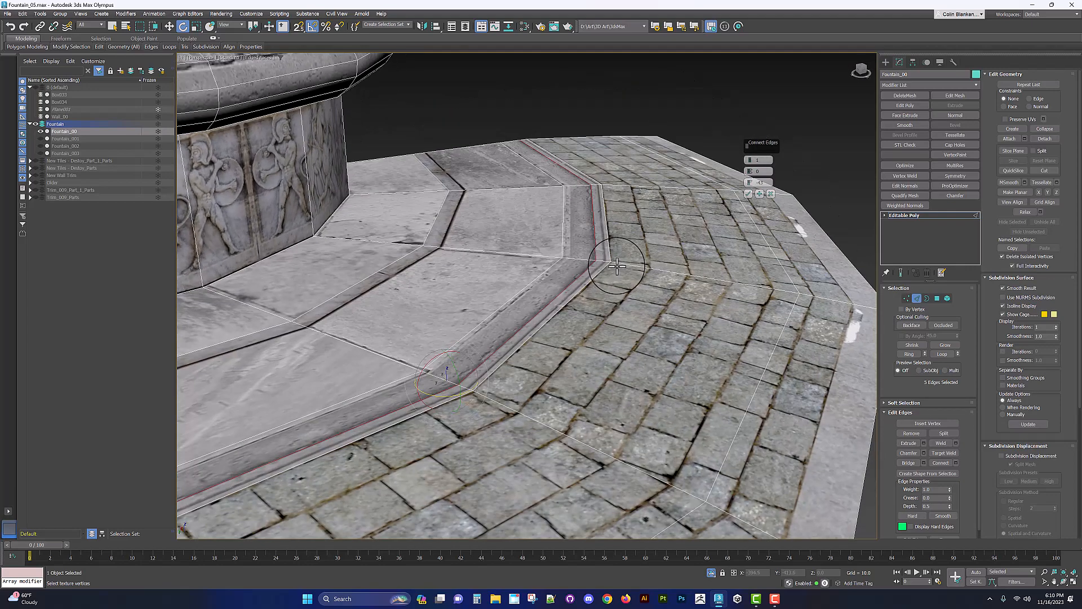
pyautogui.click(760, 193)
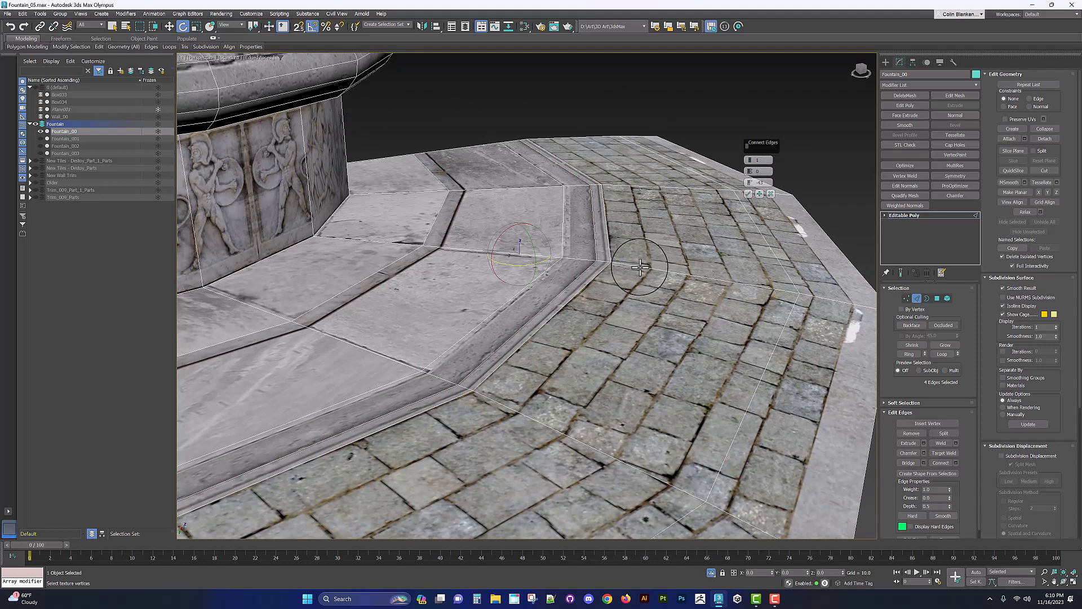
# Step: Select more cross edges on the step band and connect them with a slid loop, confirming the Connect
pyautogui.keyDown('ctrl'); pyautogui.click(656, 186); pyautogui.keyUp('ctrl')
pyautogui.keyDown('alt'); pyautogui.moveTo(687, 252); pyautogui.dragTo(694, 211, button='middle'); pyautogui.keyUp('alt')
pyautogui.moveTo(750, 187); pyautogui.dragTo(644, 178)
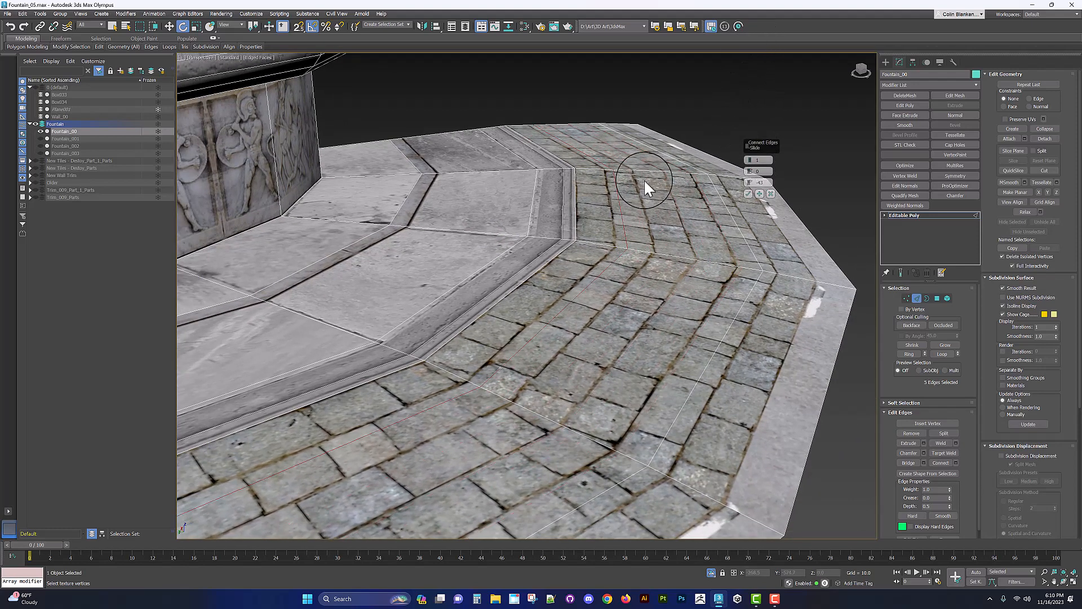
pyautogui.click(723, 237)
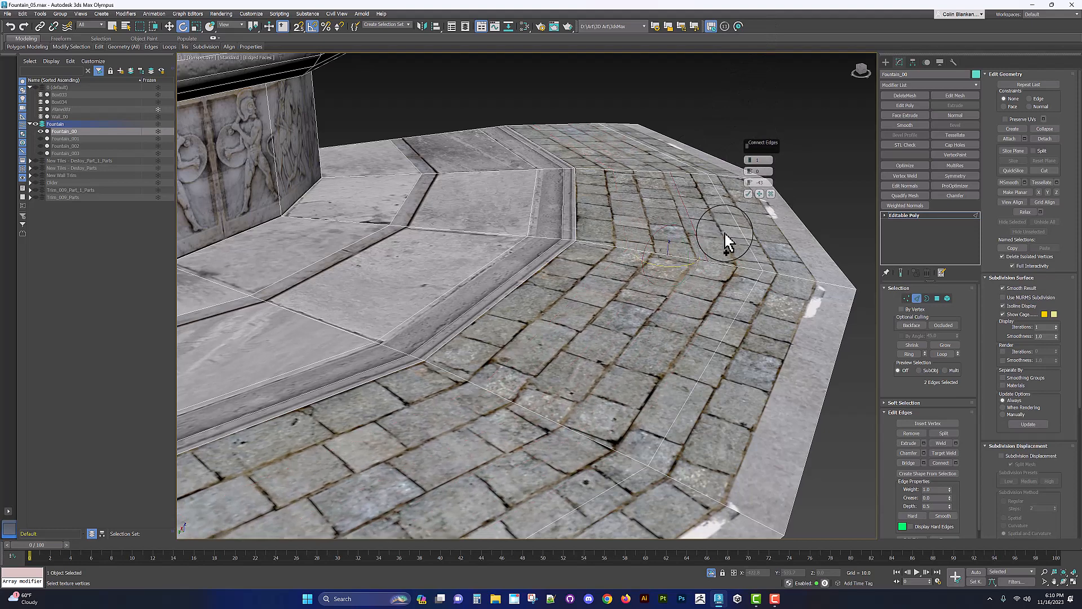
pyautogui.click(778, 272)
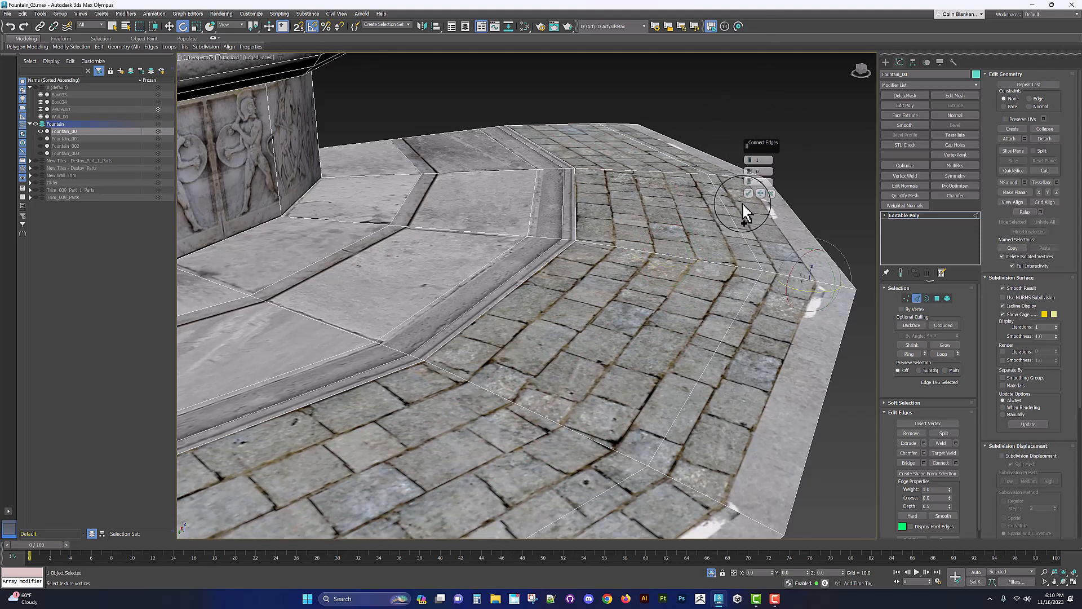
pyautogui.keyDown('shift'); pyautogui.click(726, 175); pyautogui.keyUp('shift')
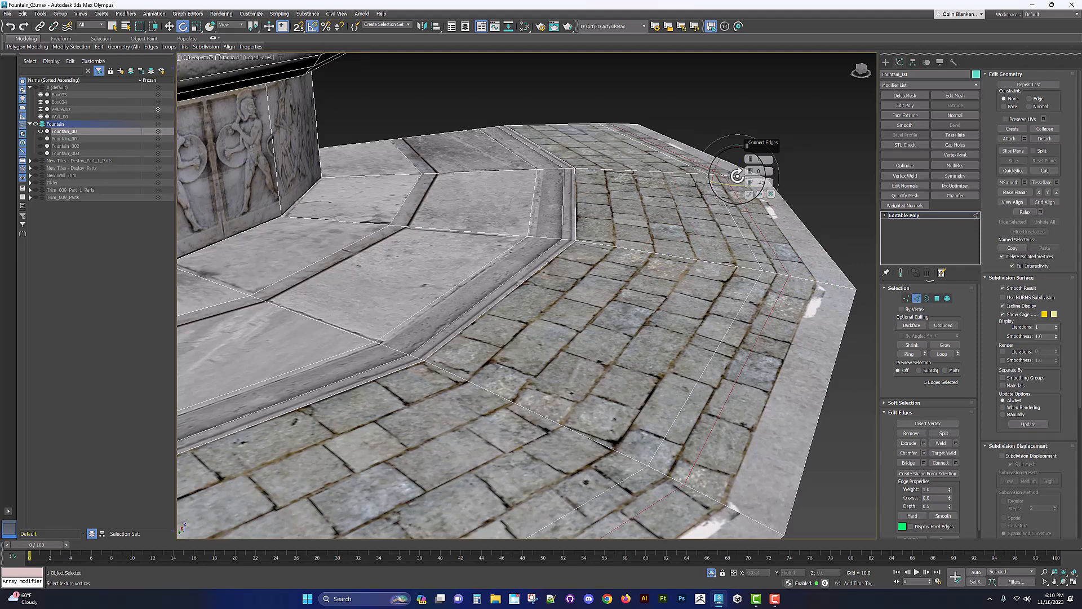
pyautogui.moveTo(749, 177); pyautogui.dragTo(760, 117)
pyautogui.click(748, 193)
# Step: Inspect the stone step band and inner paving by selecting their polygons and zooming in on the slabs
pyautogui.keyDown('alt'); pyautogui.moveTo(705, 211); pyautogui.dragTo(587, 249, button='middle'); pyautogui.keyUp('alt')
pyautogui.press('4')
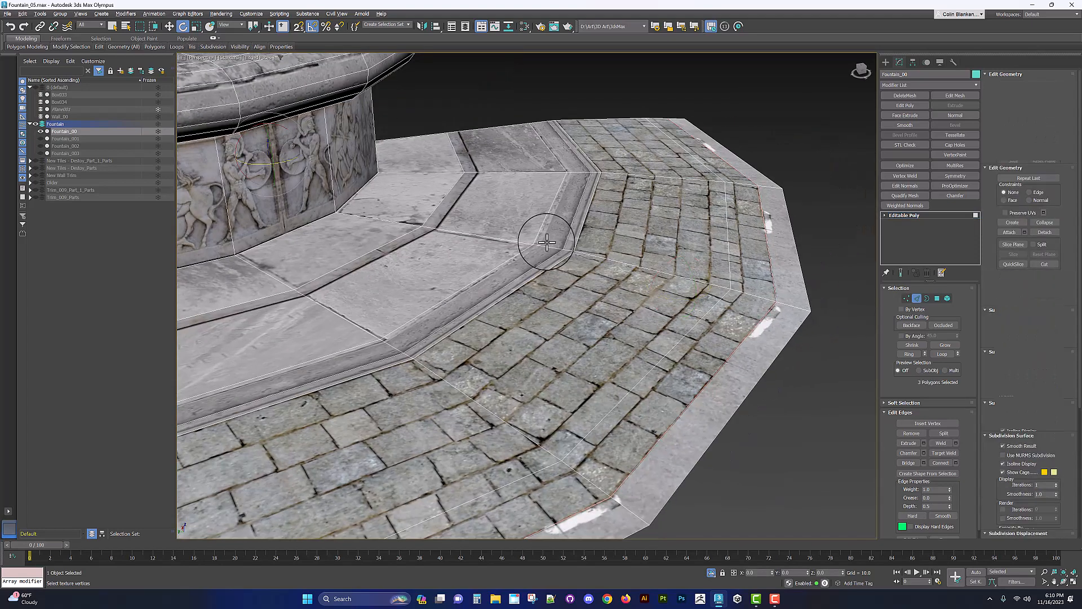
pyautogui.click(550, 237)
pyautogui.keyDown('shift'); pyautogui.click(537, 258); pyautogui.keyUp('shift')
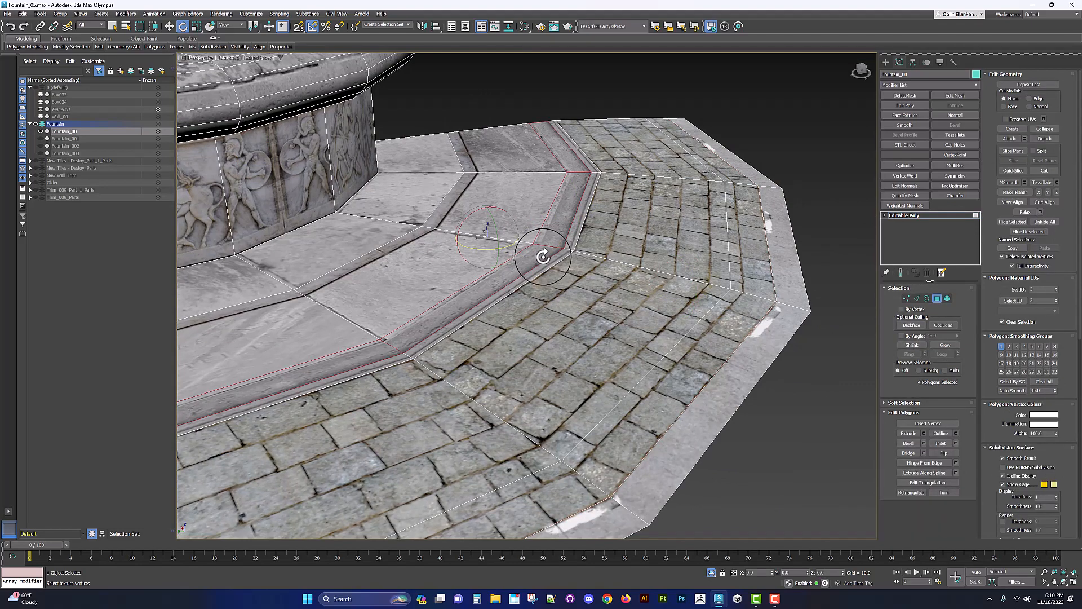
pyautogui.press('4')
pyautogui.keyDown('alt'); pyautogui.moveTo(550, 248); pyautogui.dragTo(479, 230, button='middle'); pyautogui.keyUp('alt')
pyautogui.press('4')
pyautogui.press('w')
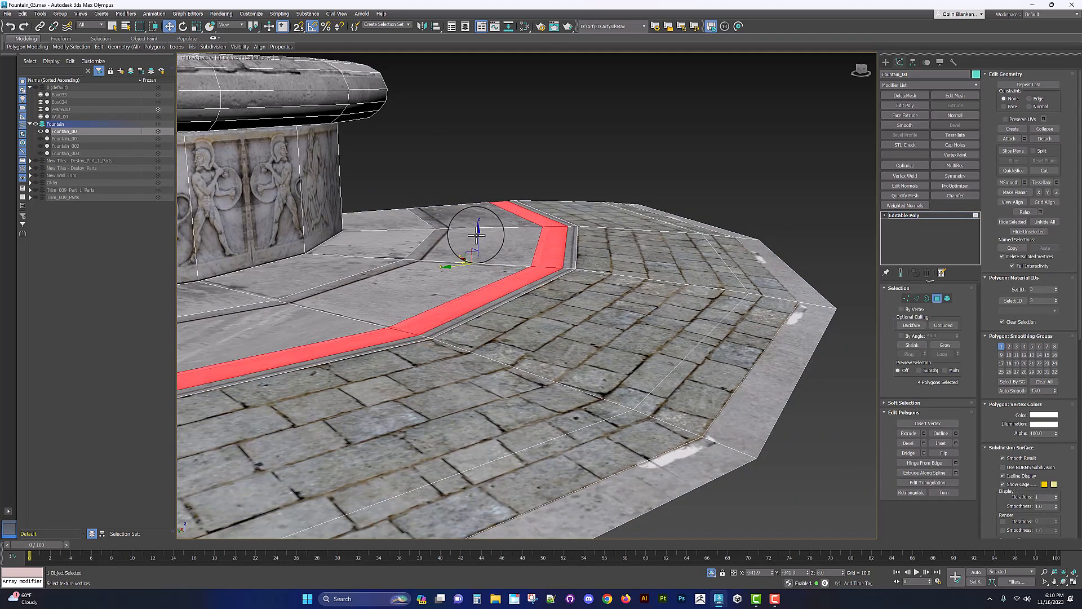
pyautogui.moveTo(476, 233); pyautogui.dragTo(476, 229)
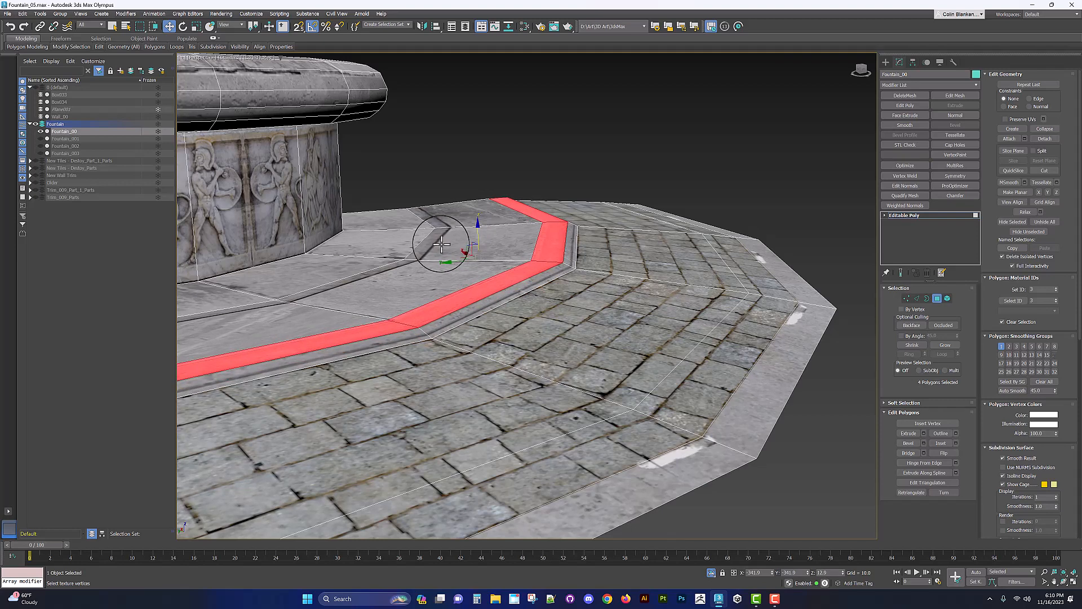
pyautogui.hotkey('ctrl', 'z')
pyautogui.keyDown('ctrl'); pyautogui.click(451, 244); pyautogui.keyUp('ctrl')
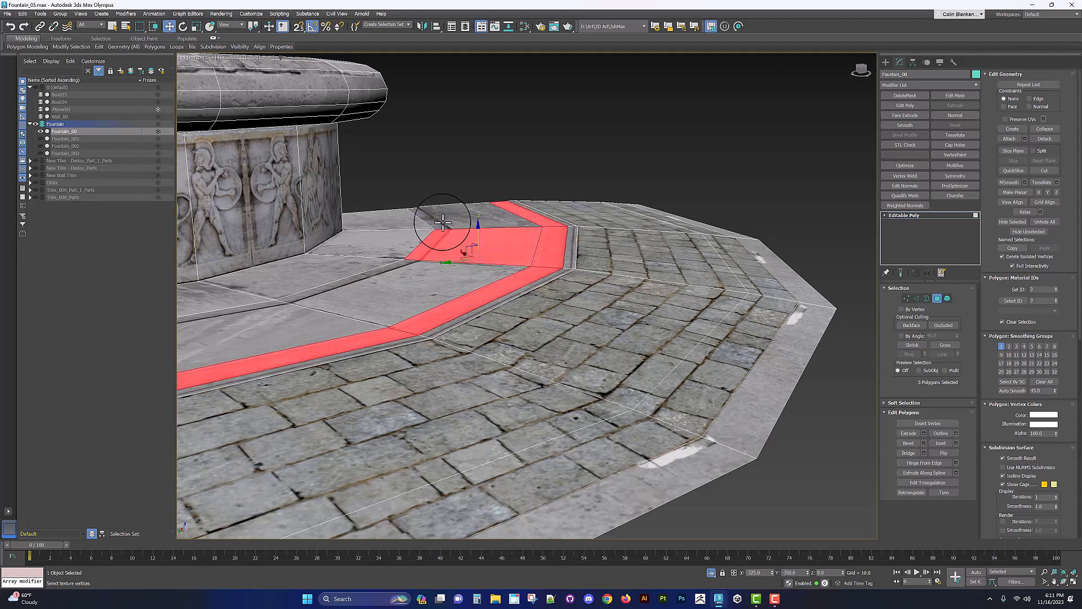
pyautogui.keyDown('ctrl'); pyautogui.click(445, 222); pyautogui.keyUp('ctrl')
pyautogui.keyDown('ctrl'); pyautogui.click(434, 278); pyautogui.keyUp('ctrl')
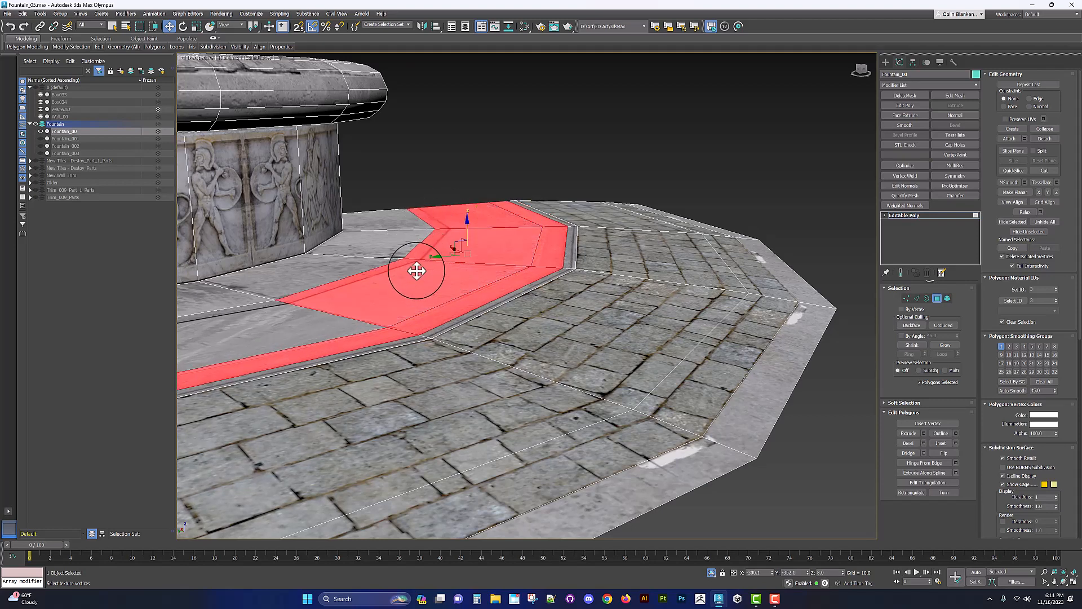
pyautogui.hotkey('ctrl', 'z')
pyautogui.hotkey('ctrl', 'z')
pyautogui.hotkey('ctrl', 'z')
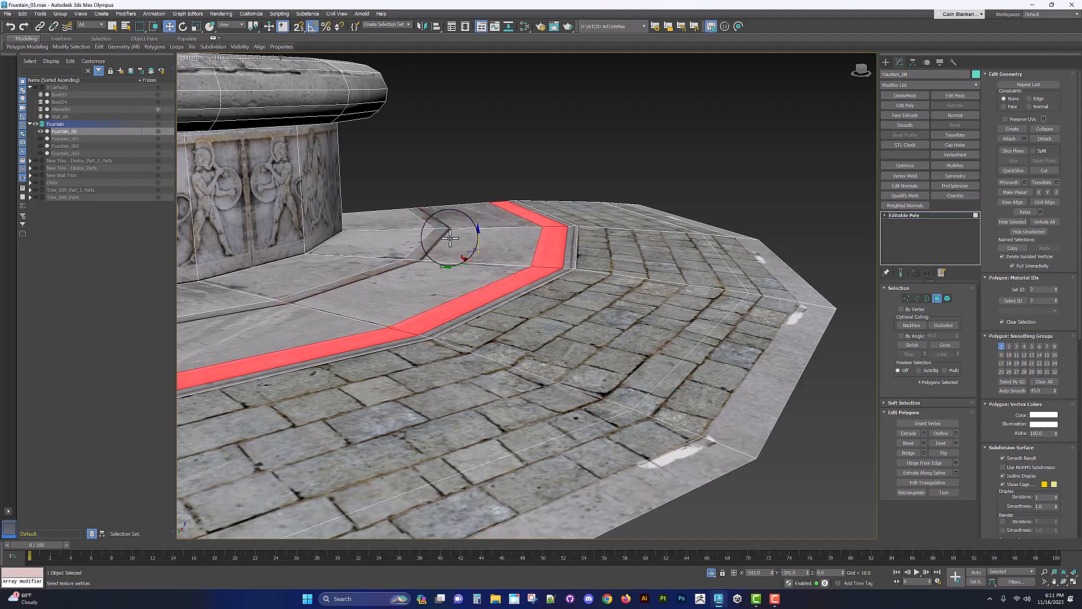
pyautogui.keyDown('ctrl'); pyautogui.click(464, 218); pyautogui.keyUp('ctrl')
pyautogui.keyDown('shift'); pyautogui.click(466, 249); pyautogui.keyUp('shift')
pyautogui.keyDown('shift'); pyautogui.click(386, 245); pyautogui.keyUp('shift')
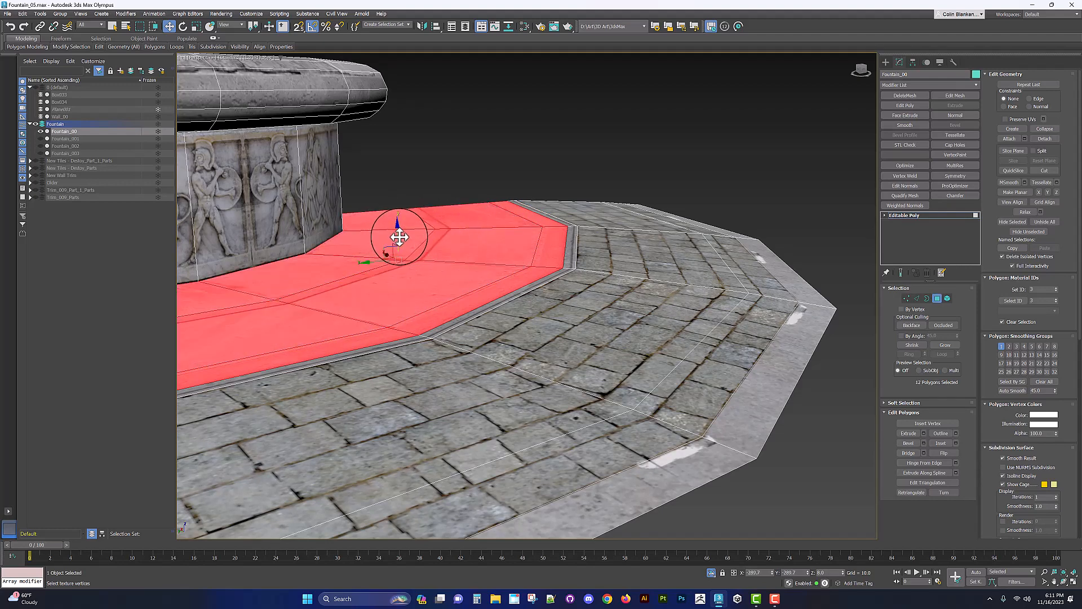
pyautogui.moveTo(399, 237); pyautogui.dragTo(472, 231, button='middle')
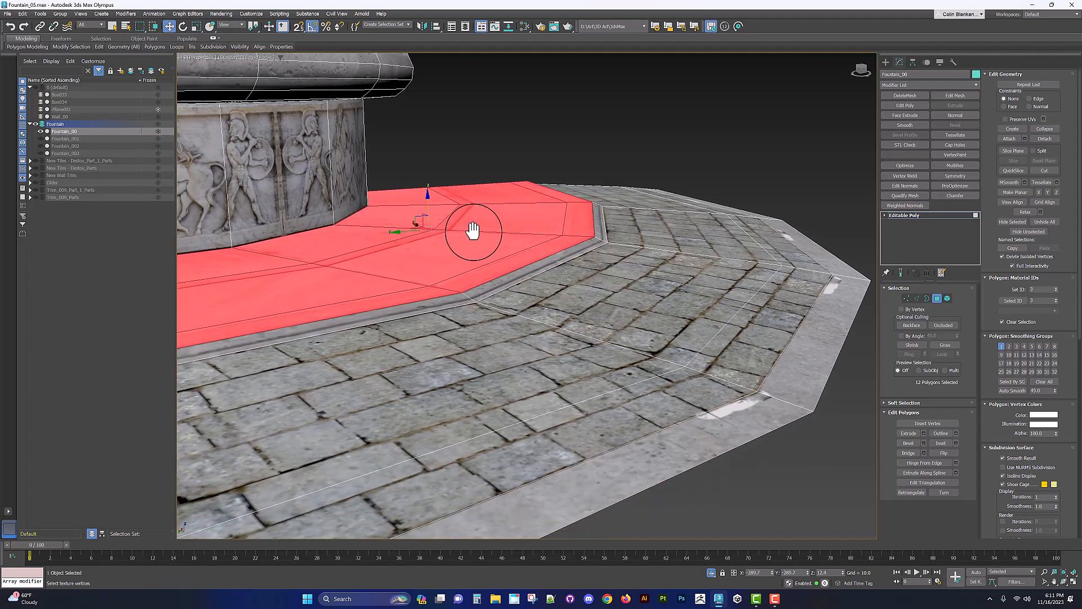
pyautogui.scroll(6, 472, 231)
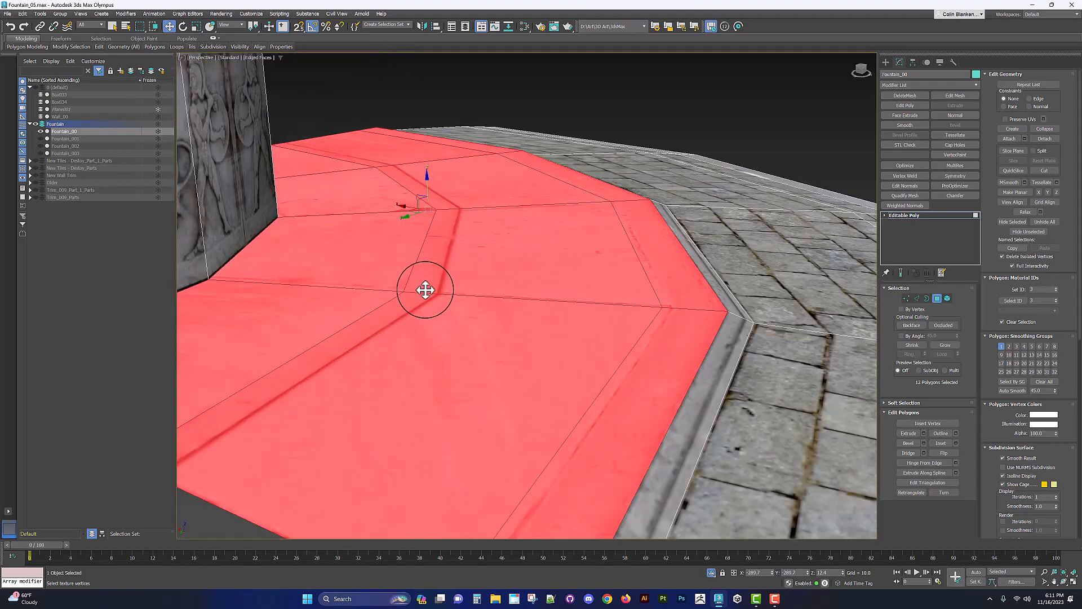
pyautogui.click(425, 289)
# Step: Select the cross edges of the inner paving slabs and connect them with one loop slid toward the groove
pyautogui.press('2')
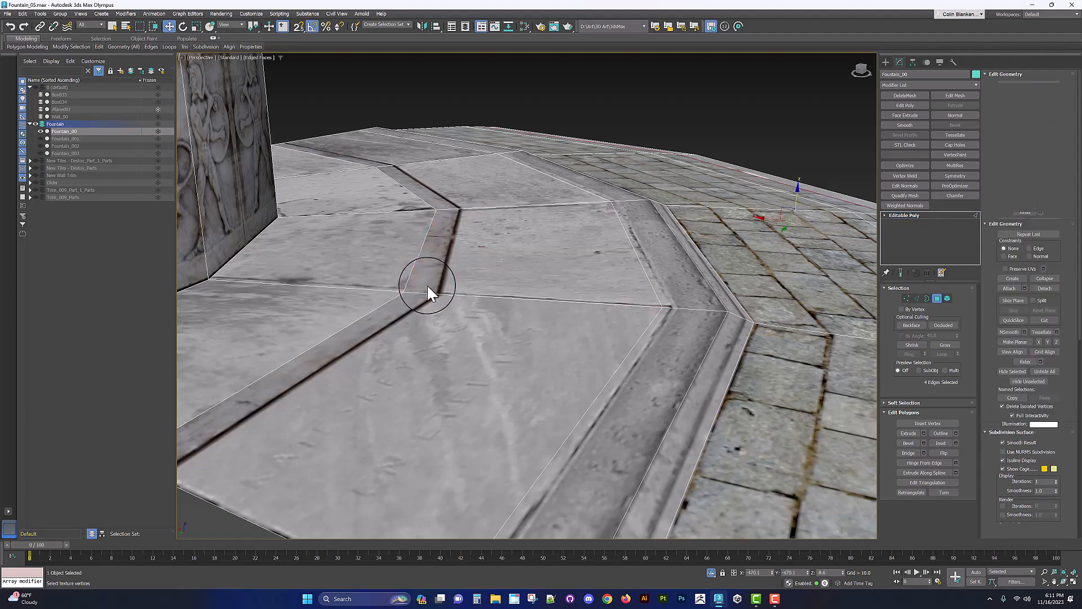
pyautogui.click(423, 292)
pyautogui.doubleClick(449, 208)
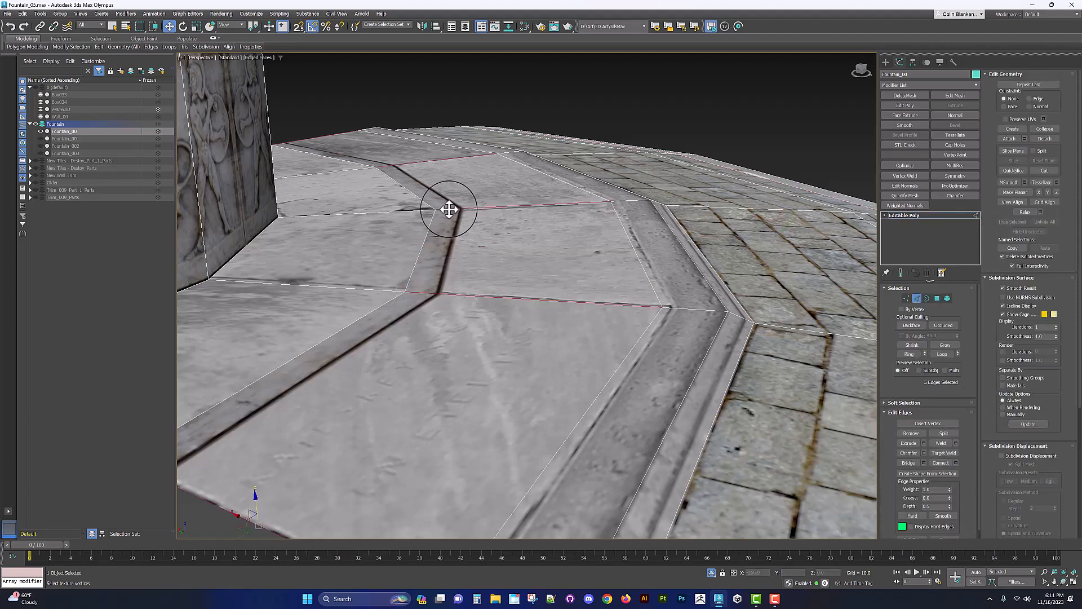
pyautogui.rightClick(449, 211)
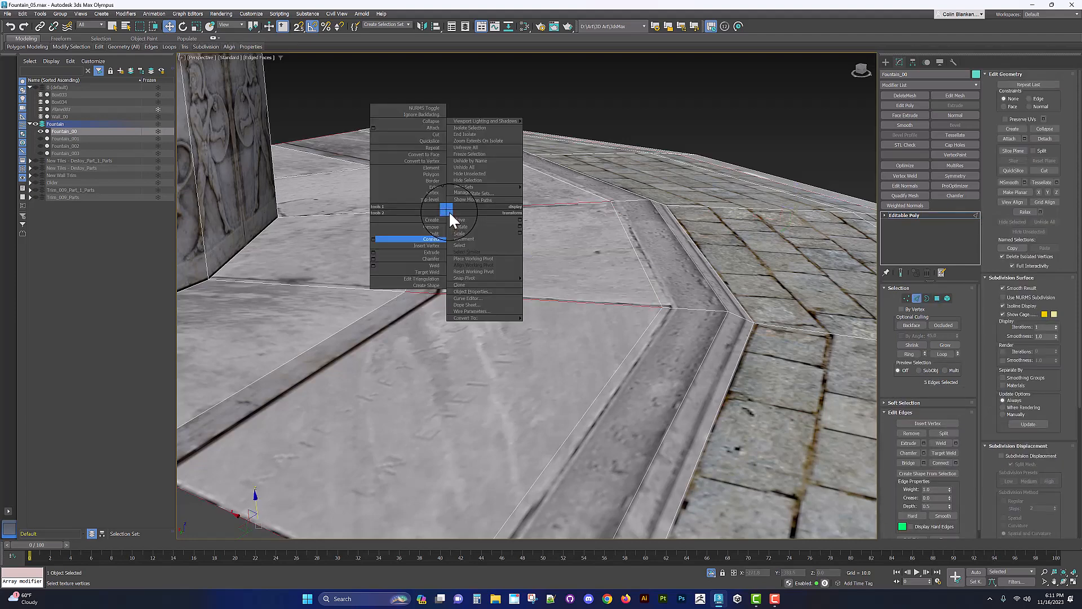
pyautogui.click(373, 239)
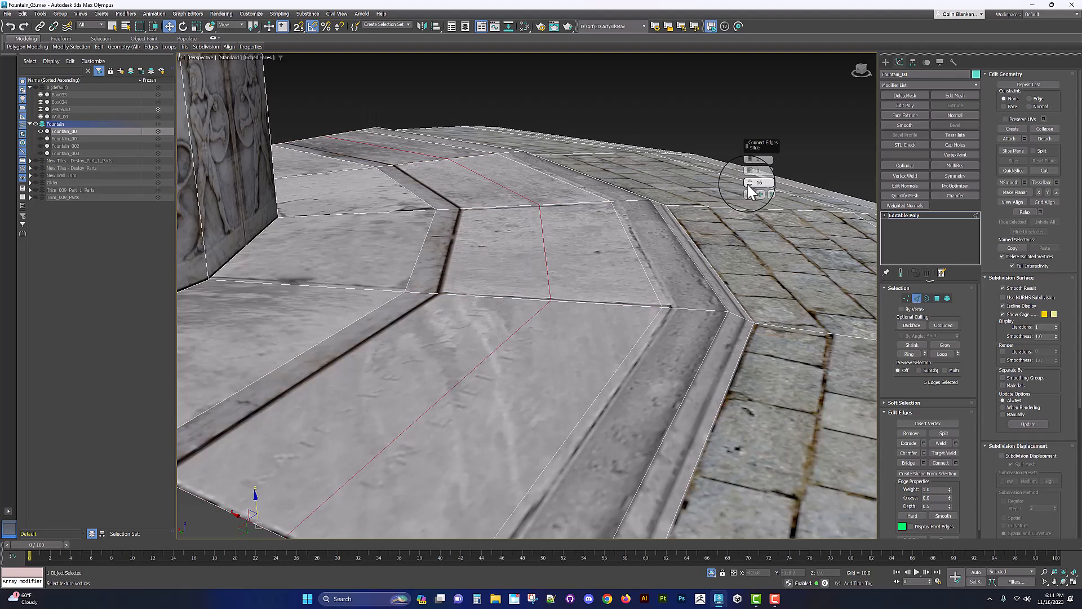
pyautogui.moveTo(746, 183); pyautogui.dragTo(747, 279)
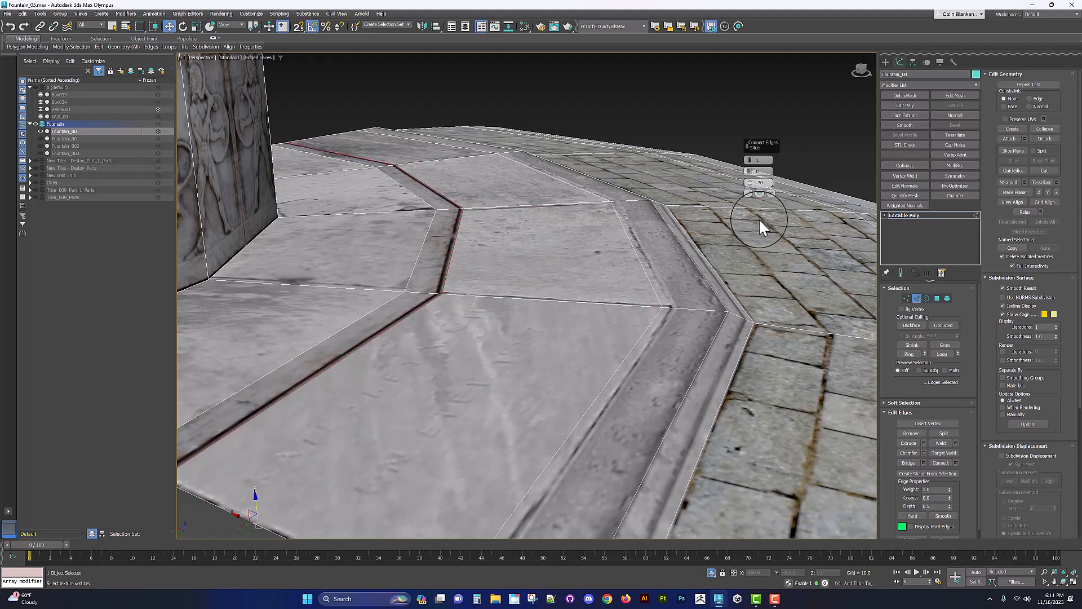
pyautogui.click(746, 193)
# Step: Select the edge loops along the paving slab grooves and apply a Chamfer to them
pyautogui.press('2')
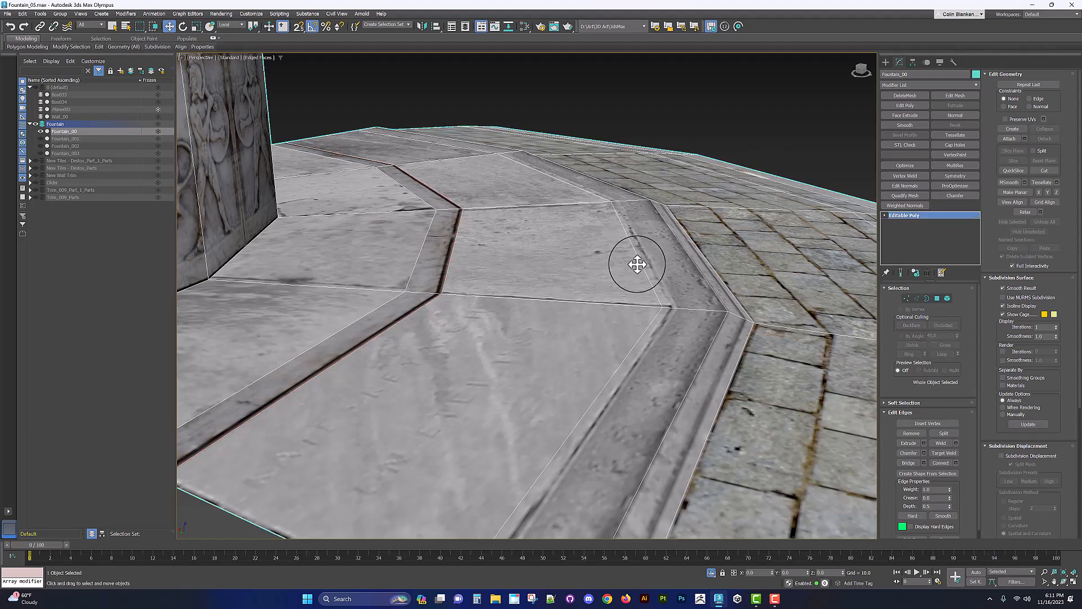
pyautogui.press('2')
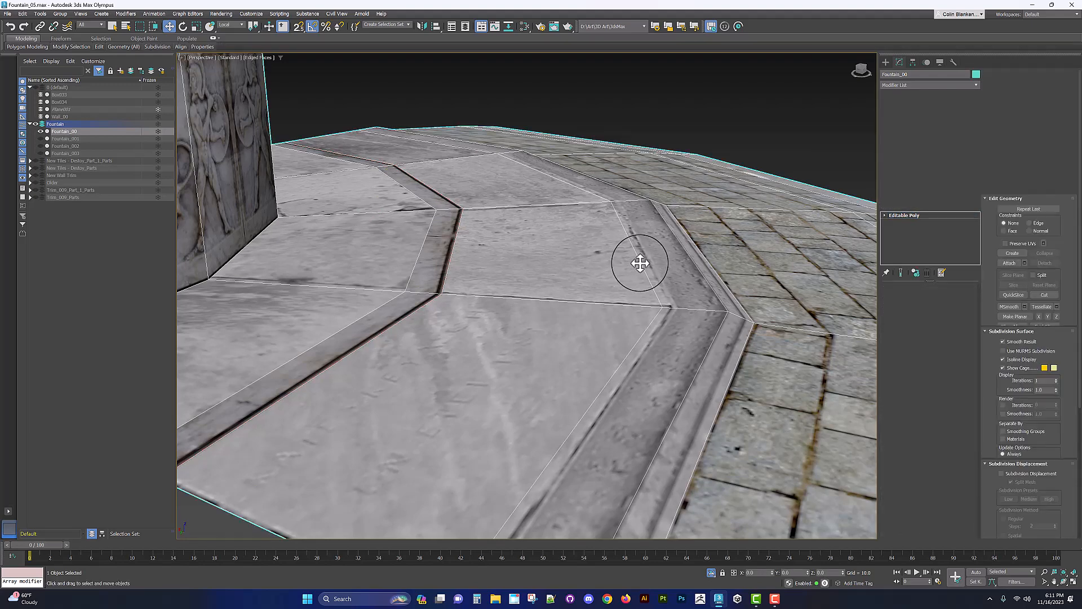
pyautogui.doubleClick(640, 261)
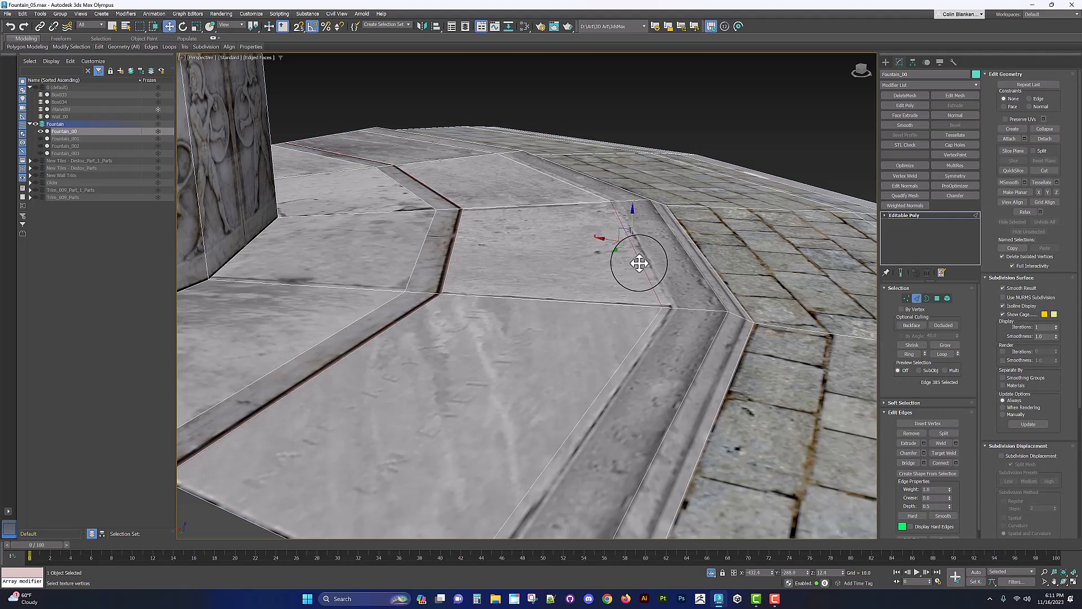
pyautogui.keyDown('ctrl'); pyautogui.doubleClick(427, 242); pyautogui.keyUp('ctrl')
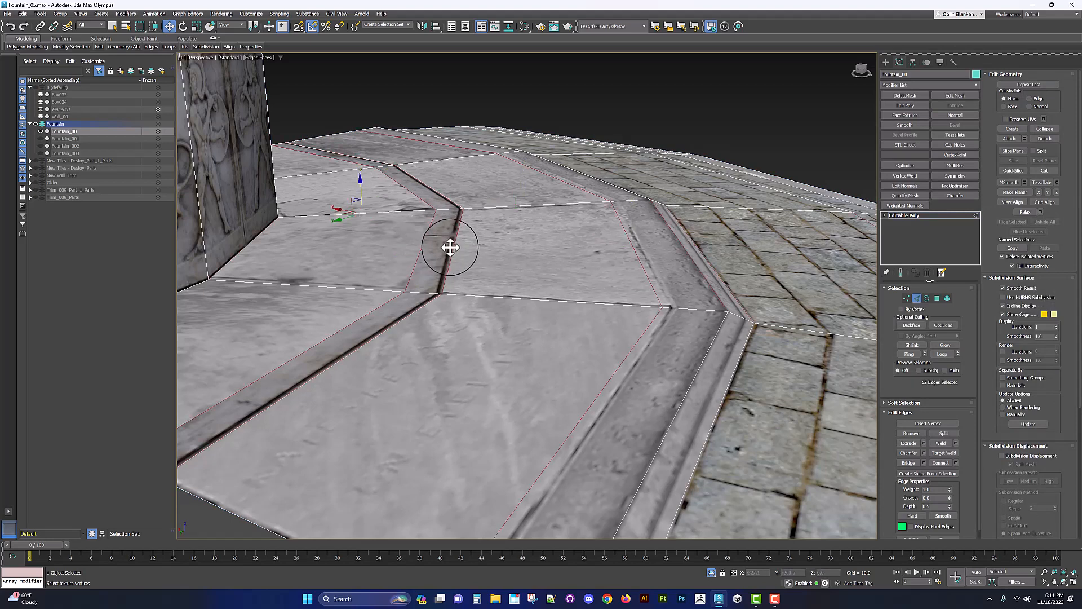
pyautogui.hotkey('ctrl', 'z')
pyautogui.hotkey('ctrl', 'z')
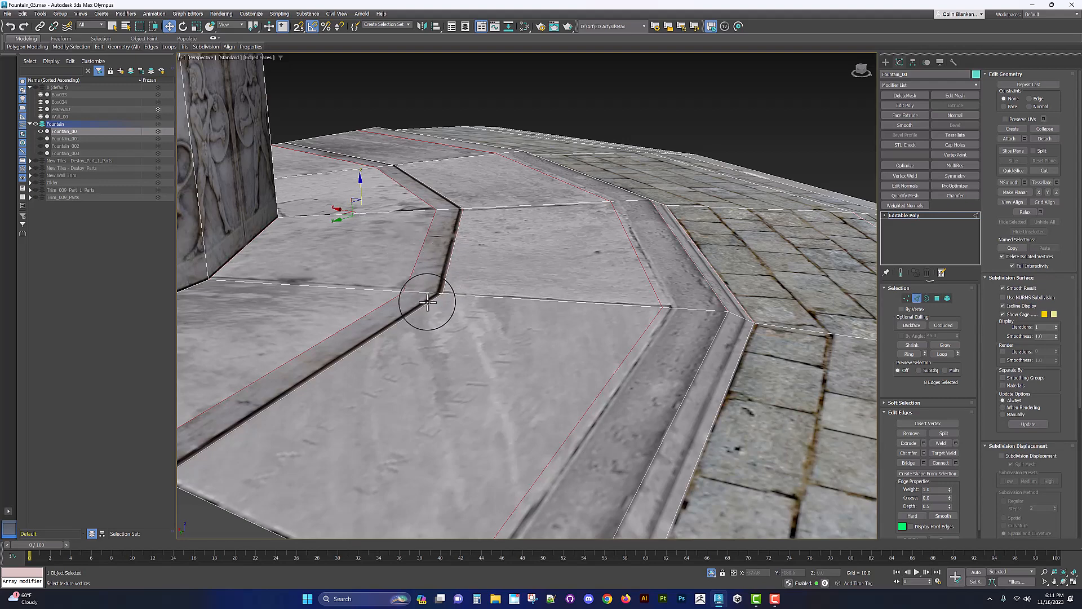
pyautogui.keyDown('alt'); pyautogui.moveTo(442, 295); pyautogui.dragTo(418, 273, button='middle'); pyautogui.keyUp('alt')
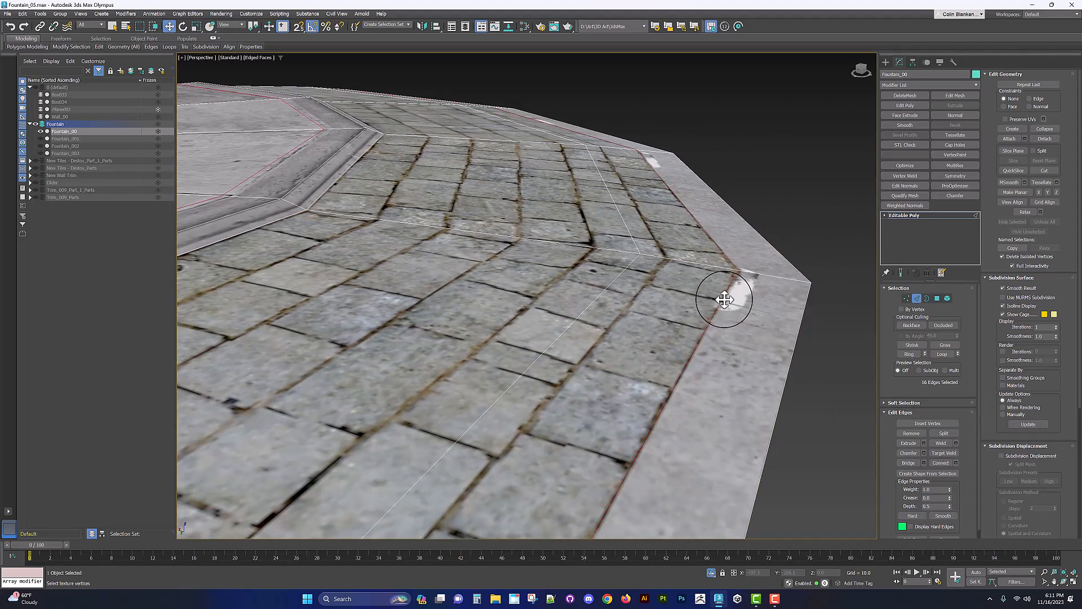
pyautogui.scroll(-6, 725, 299)
pyautogui.rightClick(465, 266)
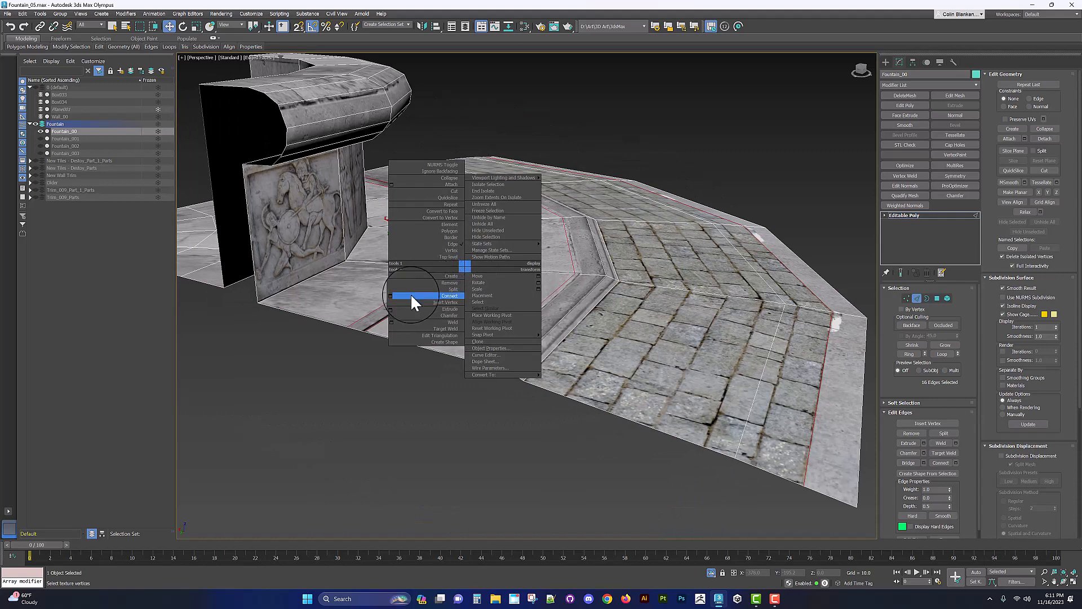
pyautogui.click(394, 295)
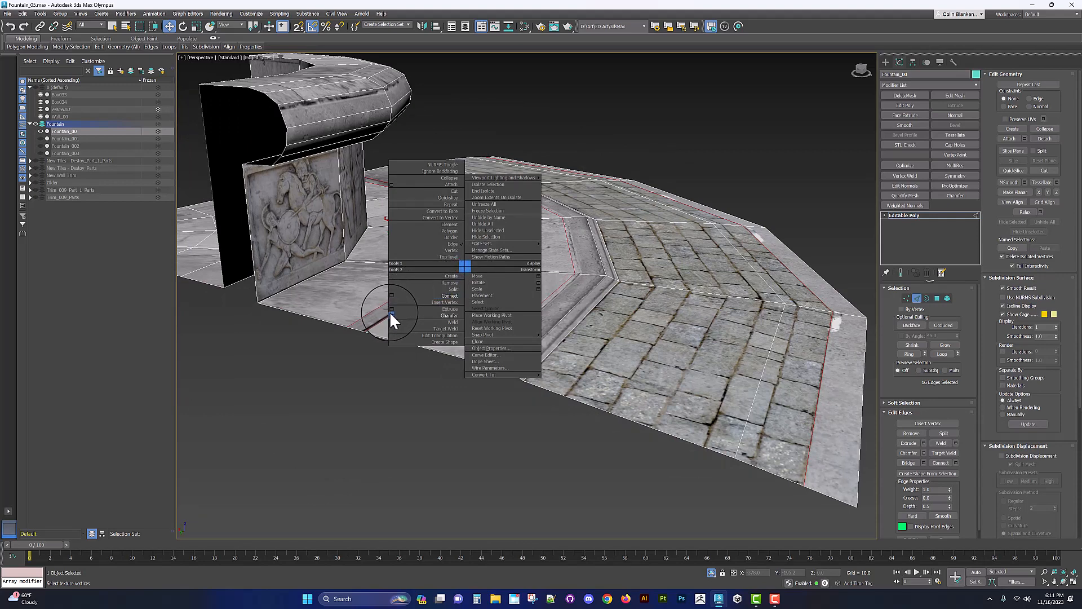
pyautogui.scroll(6, 421, 266)
pyautogui.keyDown('alt'); pyautogui.moveTo(425, 266); pyautogui.dragTo(440, 265, button='middle'); pyautogui.keyUp('alt')
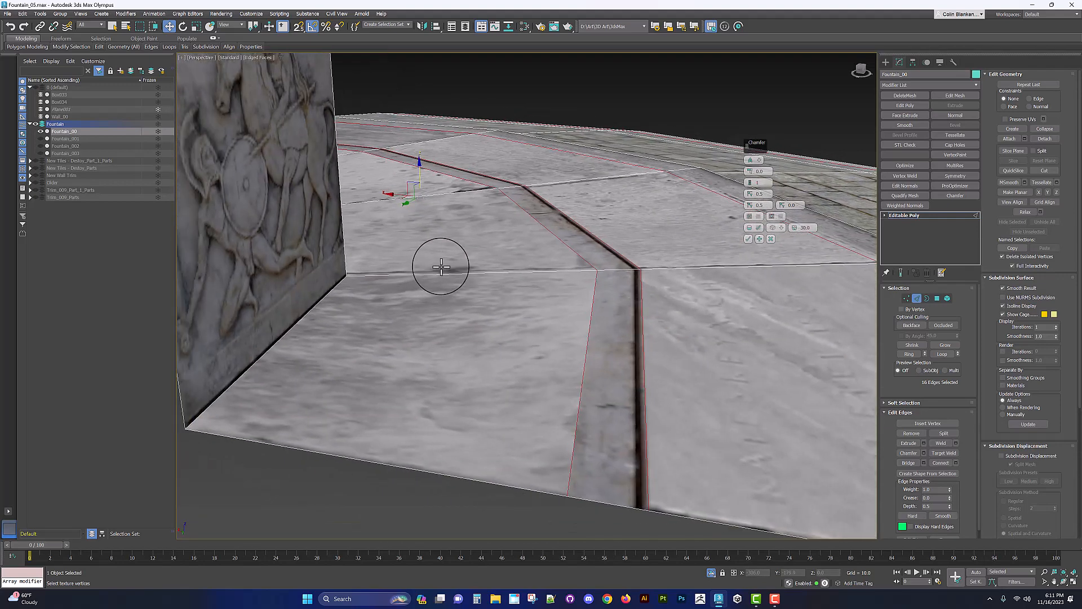
pyautogui.moveTo(752, 176); pyautogui.dragTo(750, 165)
pyautogui.keyDown('alt'); pyautogui.moveTo(641, 205); pyautogui.dragTo(434, 205, button='middle'); pyautogui.keyUp('alt')
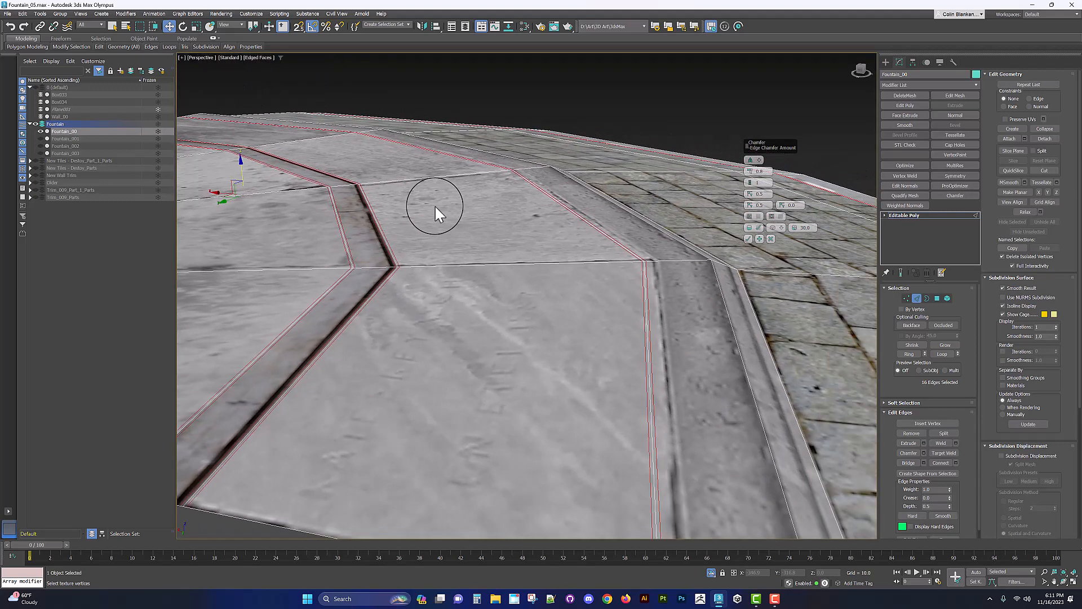
pyautogui.click(749, 239)
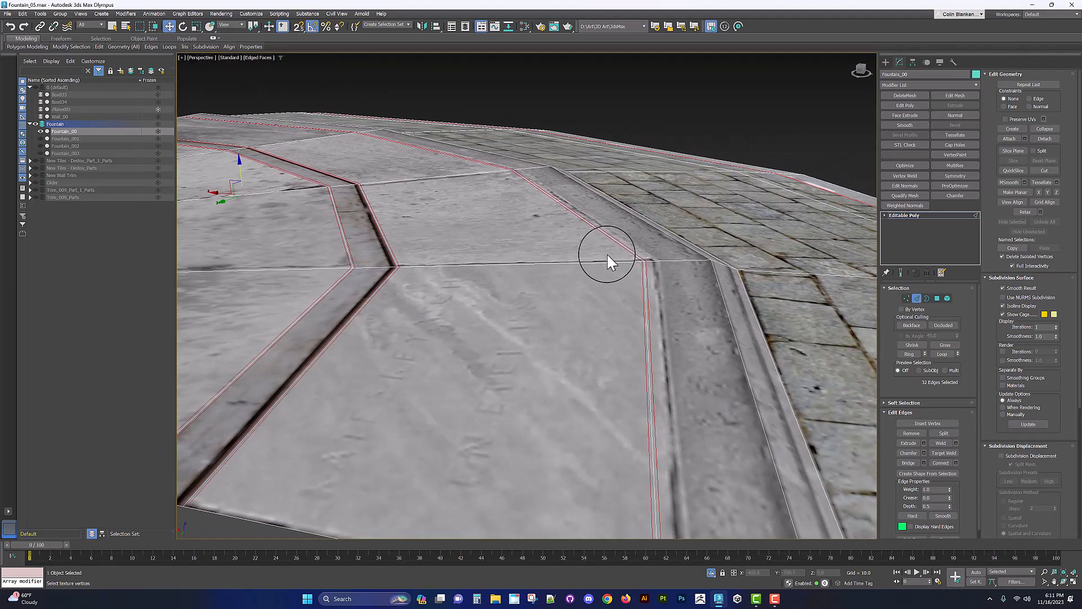
# Step: Inspect the groove strips and the paving ring around the fountain by selecting their polygons and orbiting around them
pyautogui.press('4')
pyautogui.click(373, 251)
pyautogui.keyDown('shift'); pyautogui.click(357, 270); pyautogui.keyUp('shift')
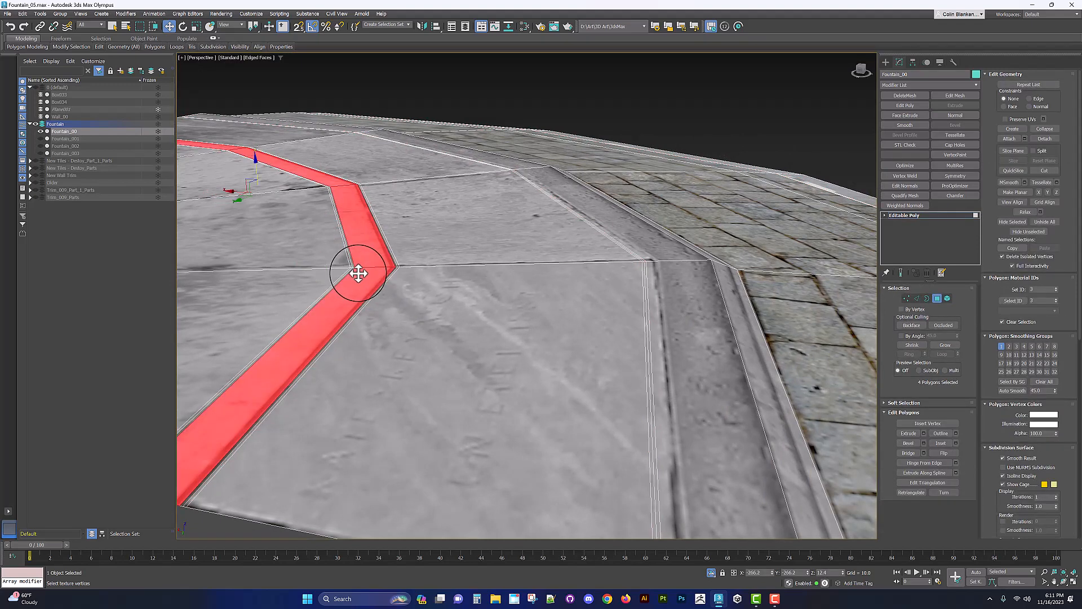
pyautogui.moveTo(256, 165); pyautogui.dragTo(256, 161)
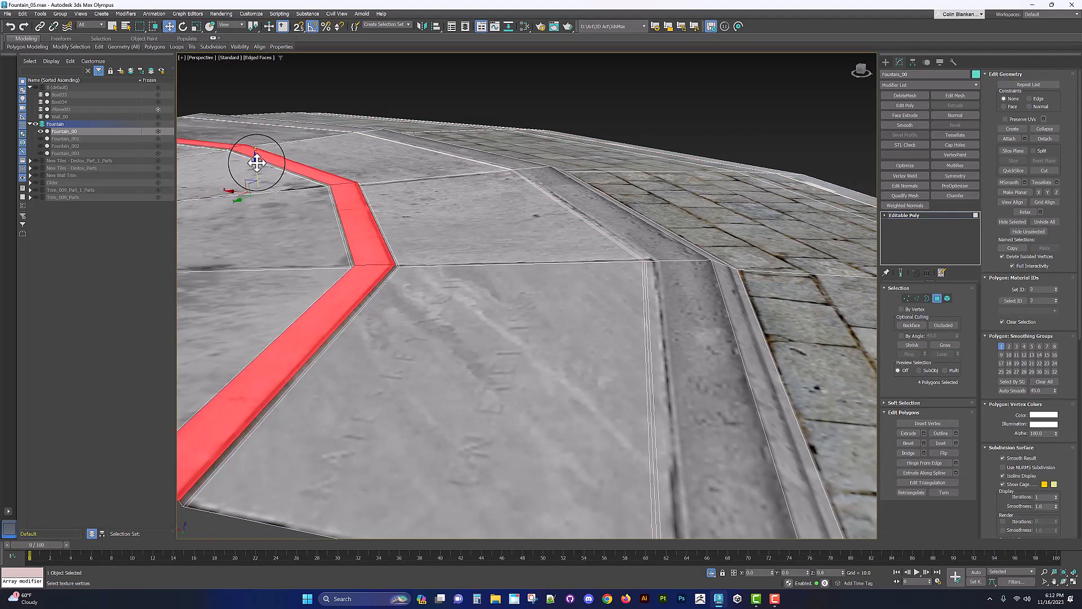
pyautogui.moveTo(450, 220); pyautogui.dragTo(358, 182, button='middle')
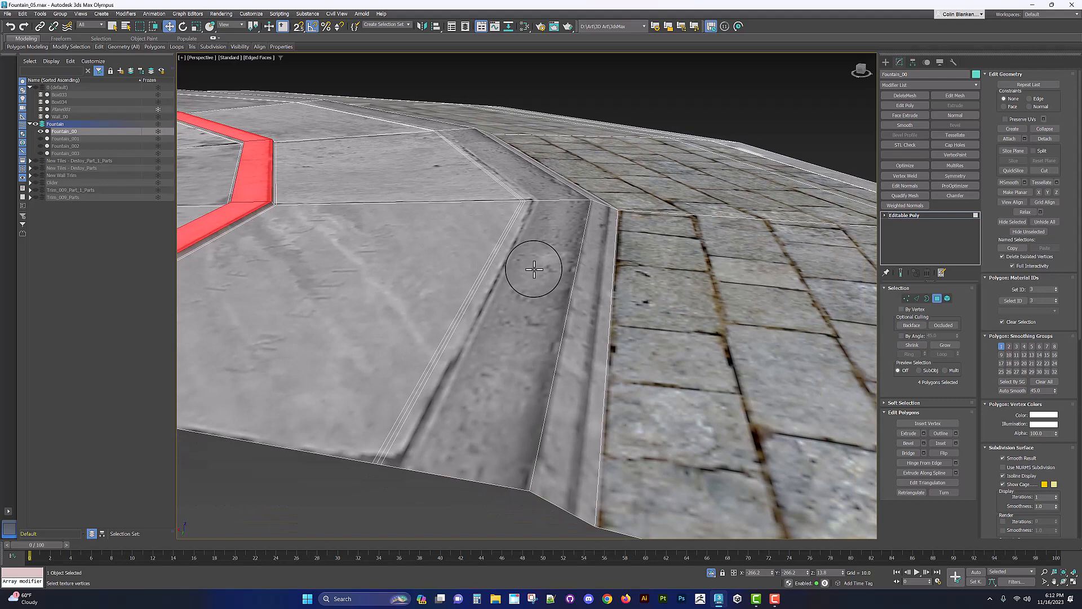
pyautogui.click(536, 265)
pyautogui.keyDown('shift'); pyautogui.click(536, 193); pyautogui.keyUp('shift')
pyautogui.moveTo(536, 188); pyautogui.dragTo(574, 242, button='middle')
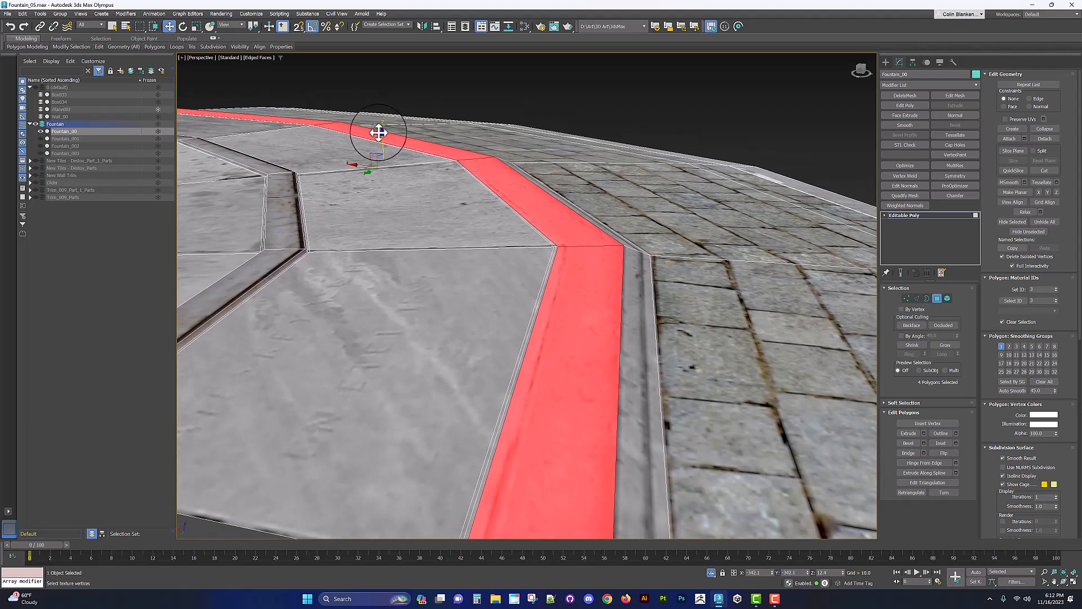
pyautogui.moveTo(383, 140); pyautogui.dragTo(382, 138)
pyautogui.scroll(-8, 580, 223)
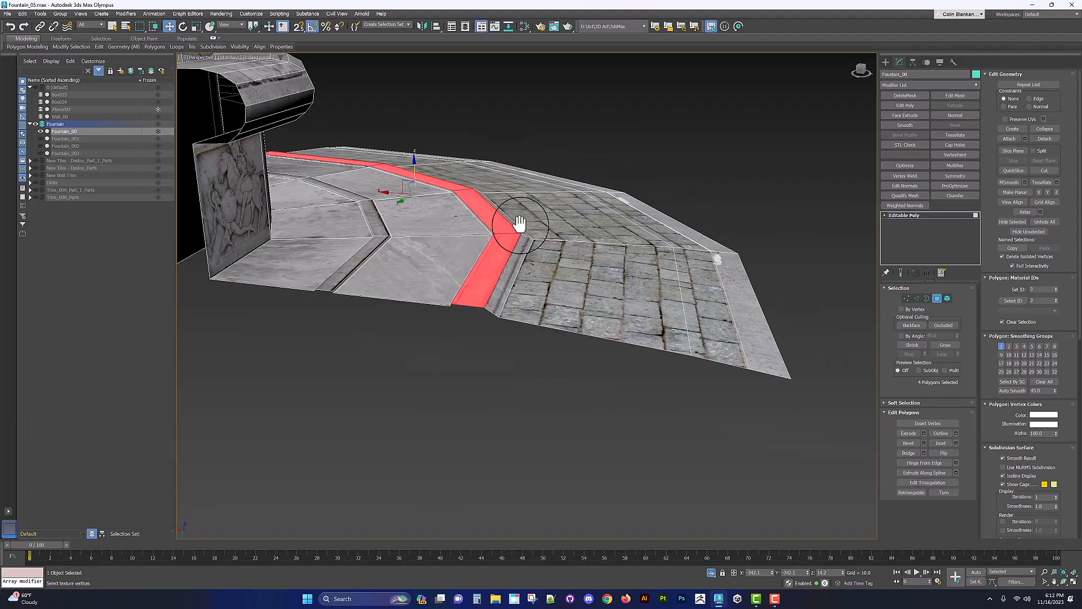
pyautogui.moveTo(620, 274)
pyautogui.mouseDown()
pyautogui.moveTo(623, 254)
pyautogui.moveTo(608, 241)
pyautogui.moveTo(483, 174)
pyautogui.moveTo(483, 162)
pyautogui.mouseUp()
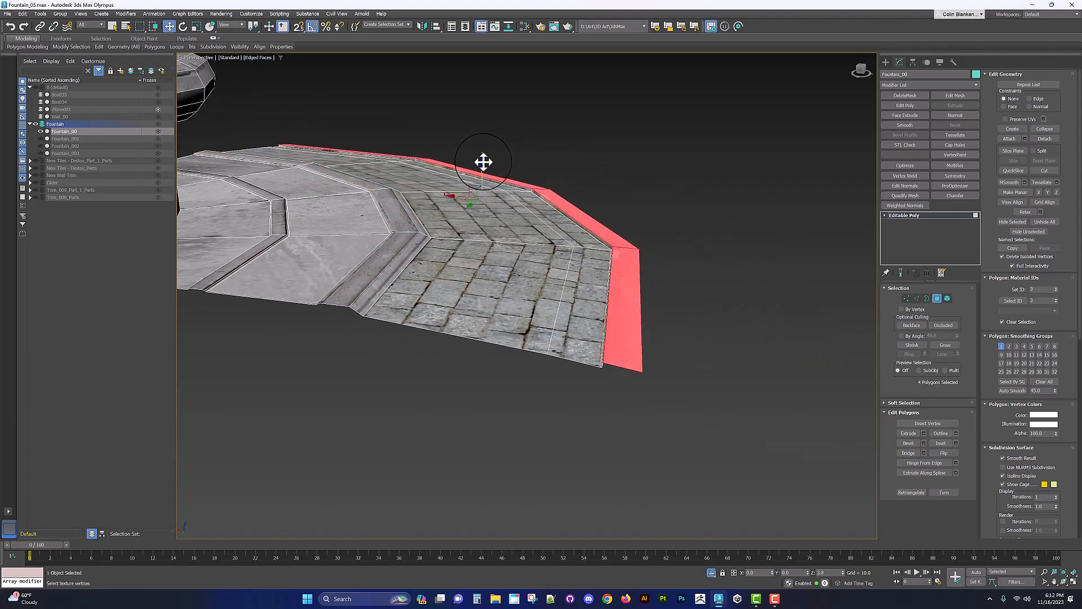
pyautogui.keyDown('alt'); pyautogui.moveTo(486, 162); pyautogui.dragTo(513, 217, button='middle'); pyautogui.keyUp('alt')
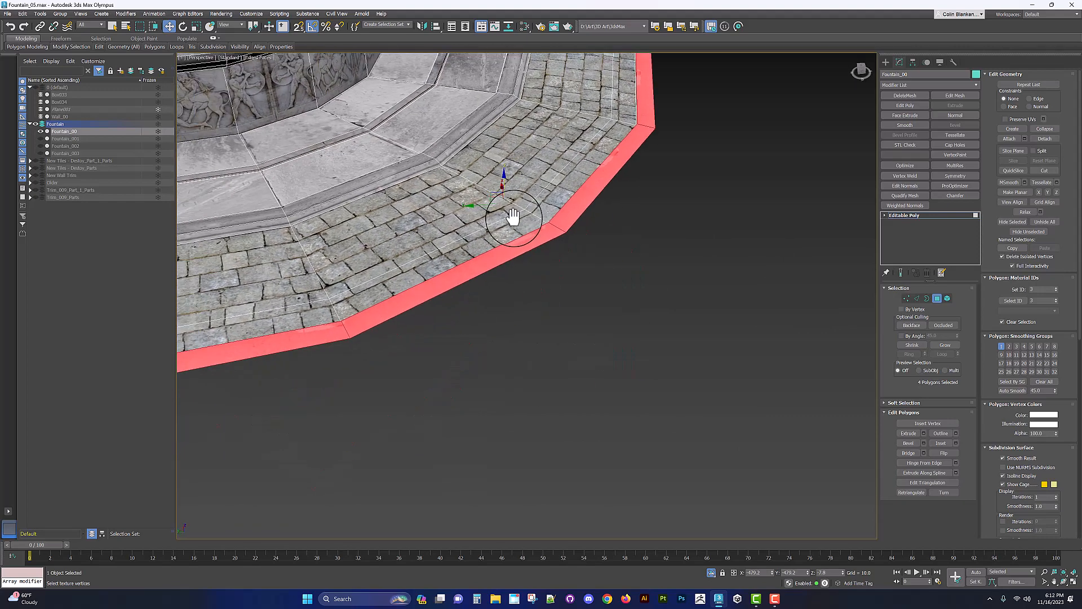
pyautogui.click(526, 225)
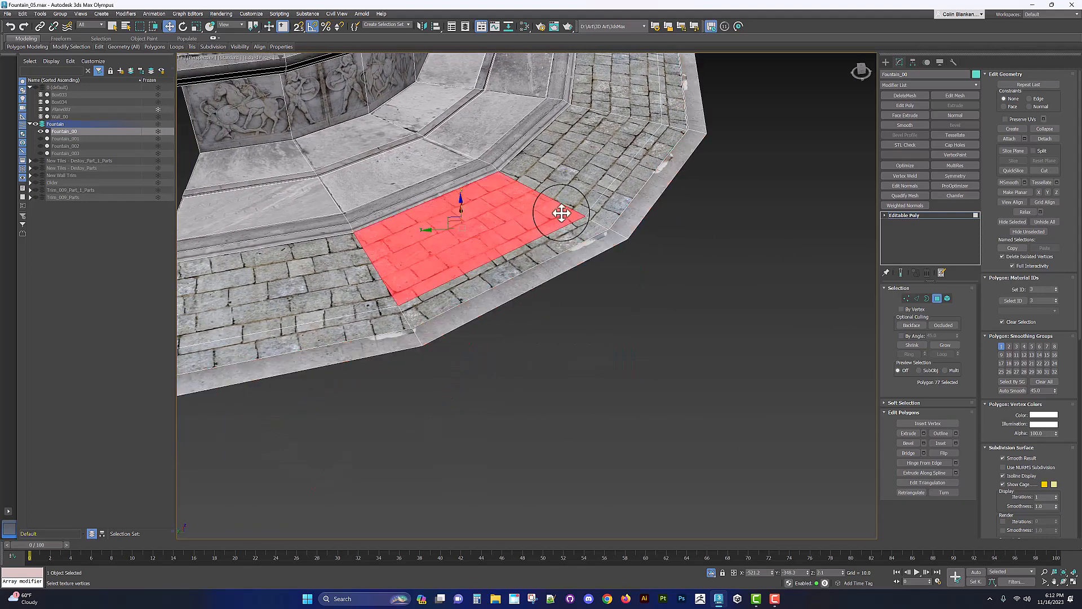
pyautogui.keyDown('shift'); pyautogui.click(569, 190); pyautogui.keyUp('shift')
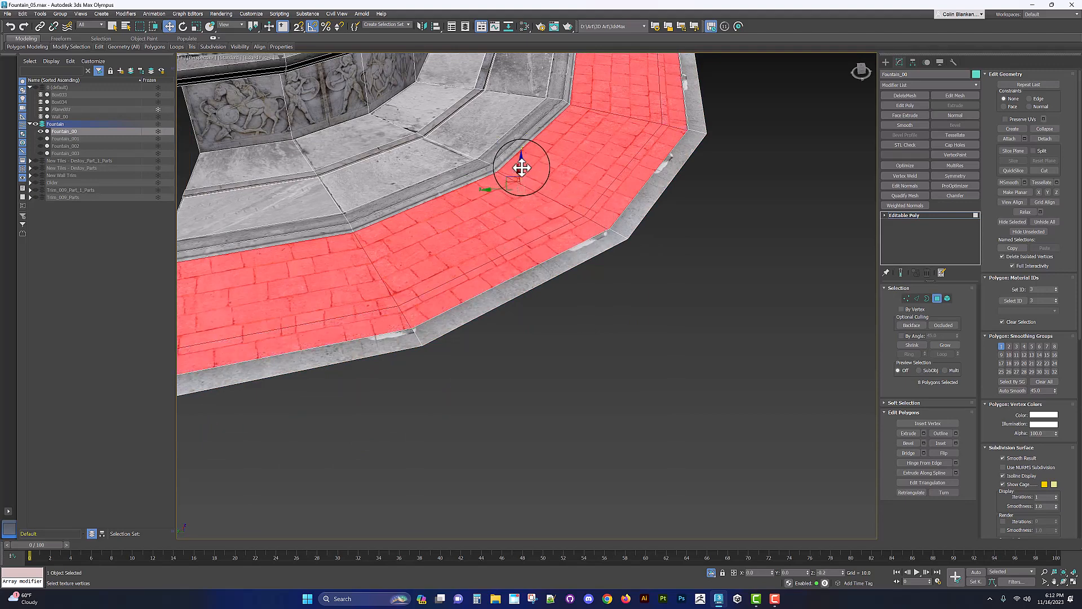
pyautogui.moveTo(521, 168); pyautogui.dragTo(521, 174)
pyautogui.keyDown('alt'); pyautogui.moveTo(522, 173); pyautogui.dragTo(459, 208, button='middle'); pyautogui.keyUp('alt')
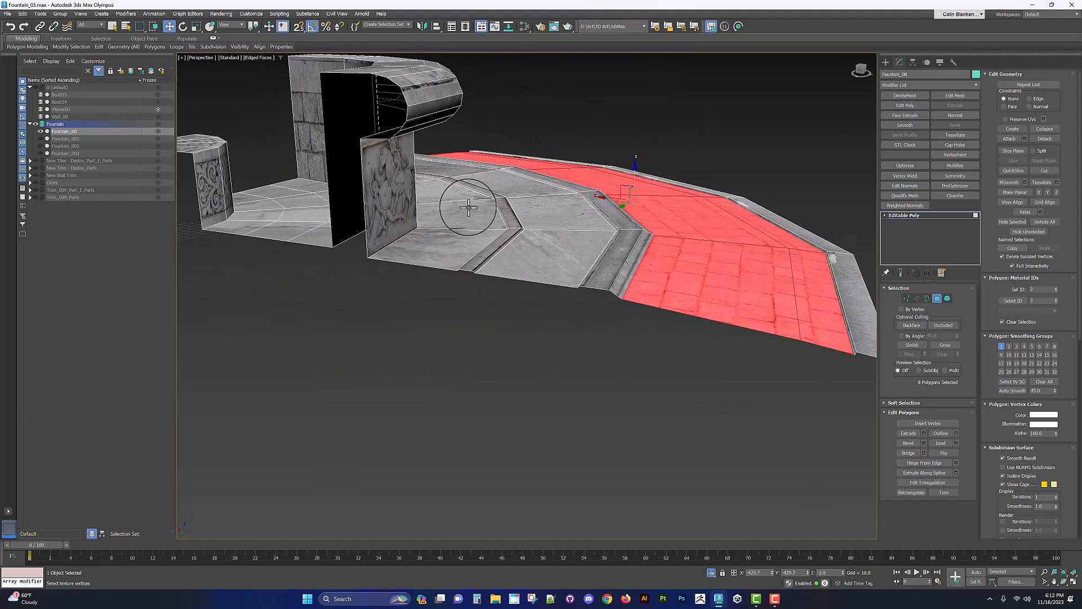
# Step: Inspect the step slabs and the central column by selecting their polygons and orbiting the view
pyautogui.click(449, 201)
pyautogui.keyDown('shift'); pyautogui.click(449, 196); pyautogui.keyUp('shift')
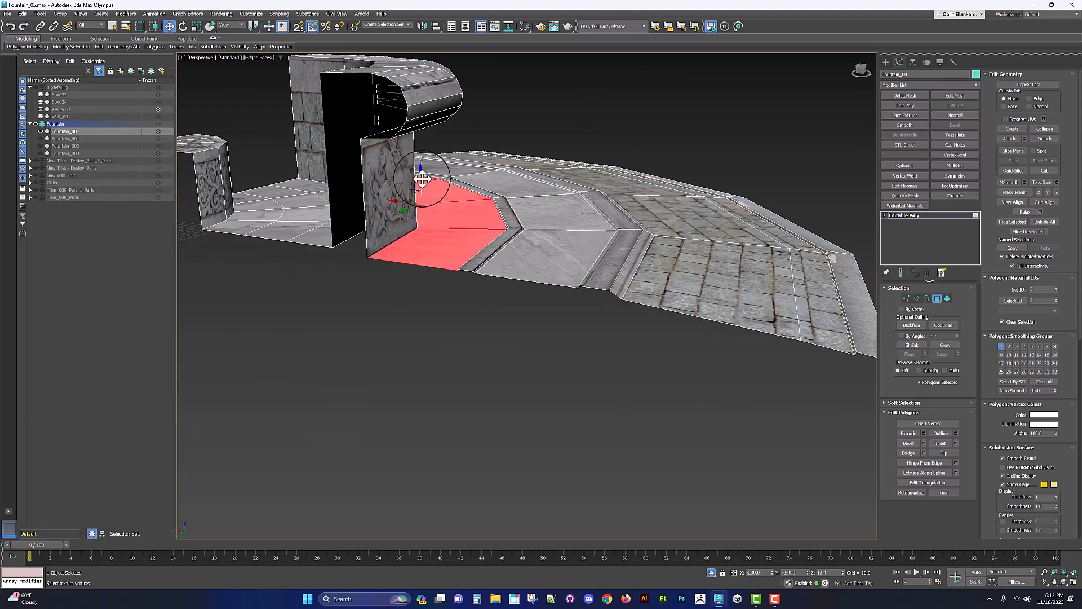
pyautogui.moveTo(421, 180); pyautogui.dragTo(421, 184)
pyautogui.keyDown('alt'); pyautogui.moveTo(447, 188); pyautogui.dragTo(405, 196, button='middle'); pyautogui.keyUp('alt')
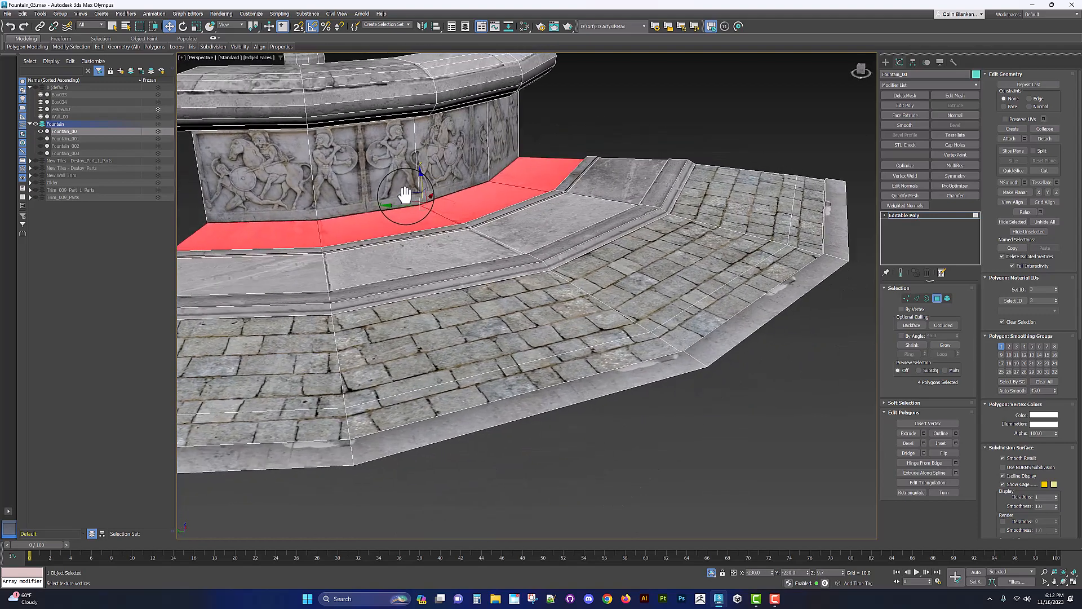
pyautogui.click(573, 134)
pyautogui.scroll(-4, 573, 135)
pyautogui.moveTo(573, 147); pyautogui.dragTo(556, 338, button='middle')
pyautogui.press('F4')
pyautogui.moveTo(522, 203); pyautogui.dragTo(507, 356, button='middle')
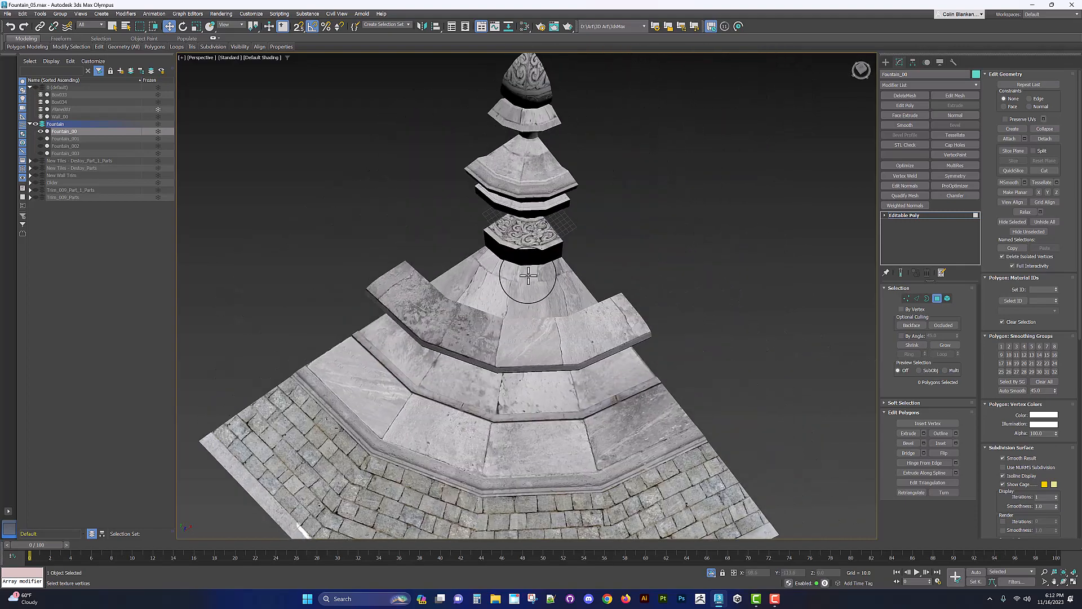
pyautogui.scroll(5, 527, 248)
pyautogui.click(525, 218)
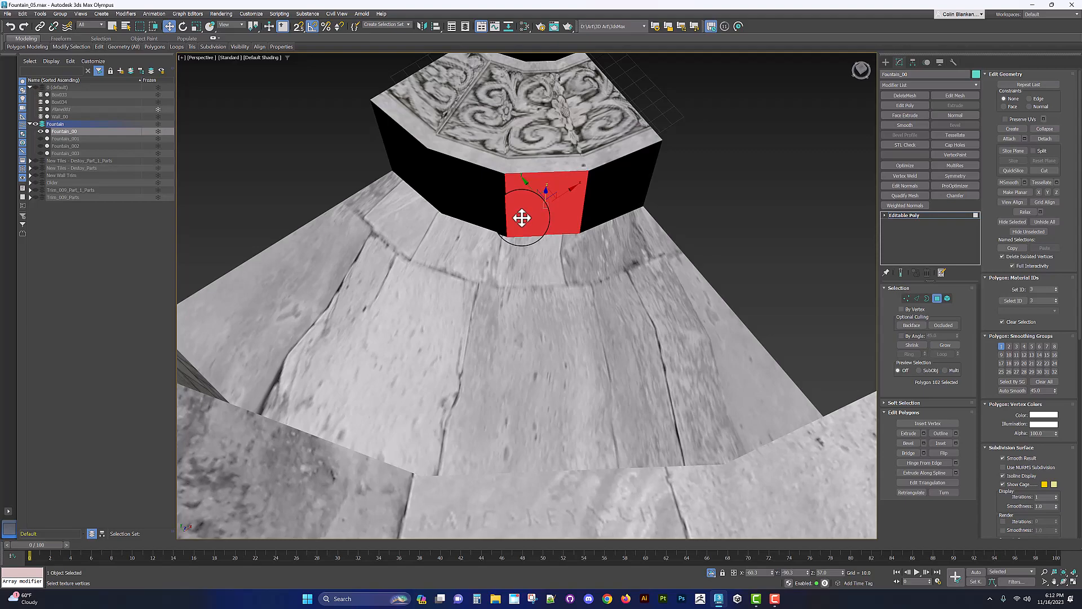
pyautogui.scroll(-3, 571, 249)
pyautogui.keyDown('alt'); pyautogui.moveTo(478, 326); pyautogui.dragTo(549, 189, button='middle'); pyautogui.keyUp('alt')
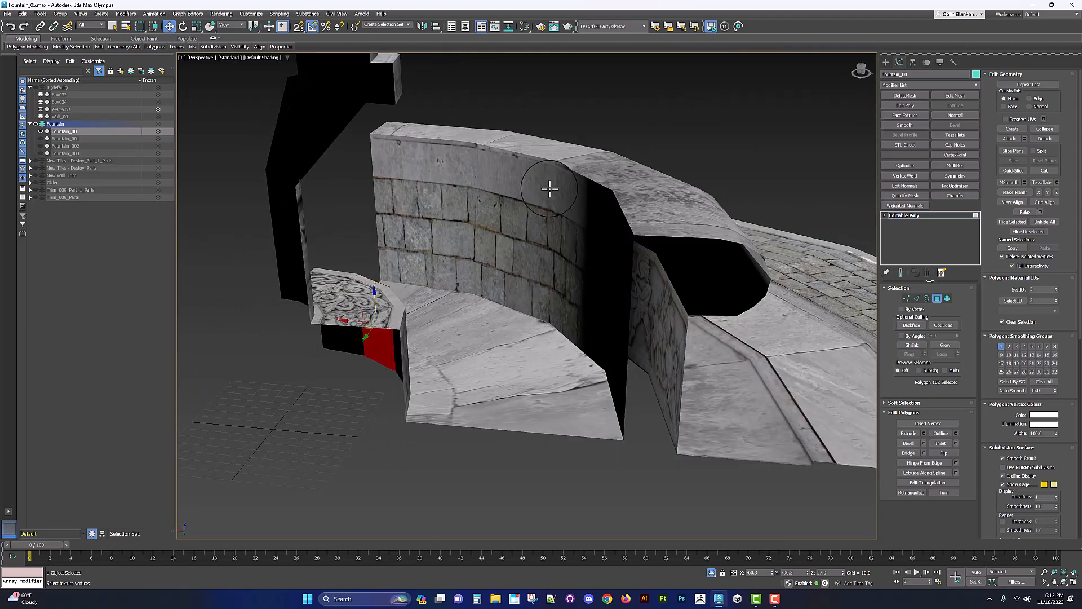
# Step: Select the edge loop along the top of the curved basin wall and apply a Chamfer to it
pyautogui.press('F4')
pyautogui.click(573, 169)
pyautogui.hotkey('ctrl', 'a')
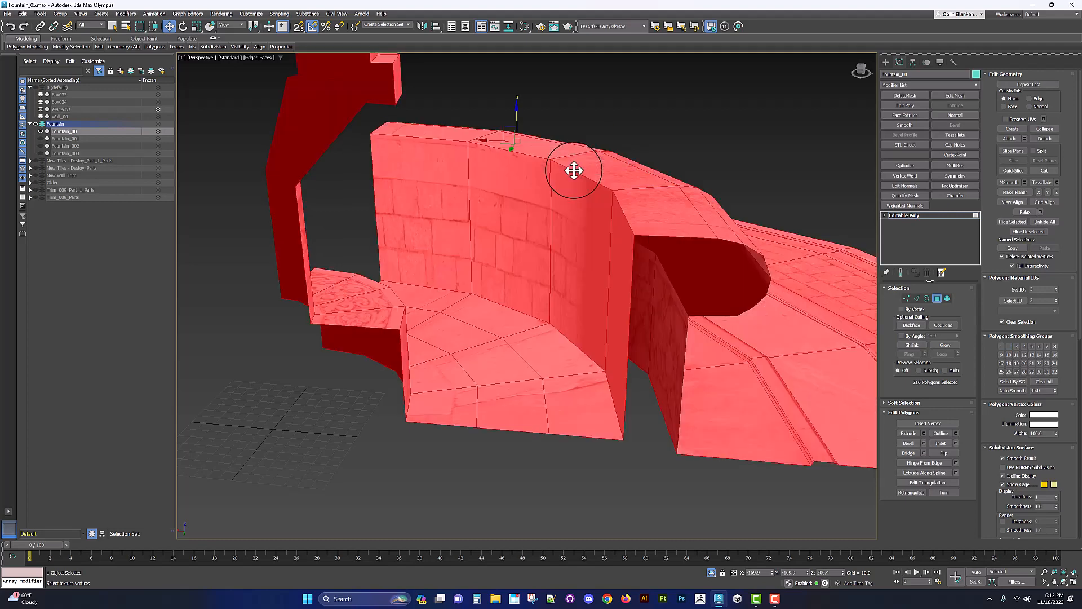
pyautogui.press('2')
pyautogui.doubleClick(572, 170)
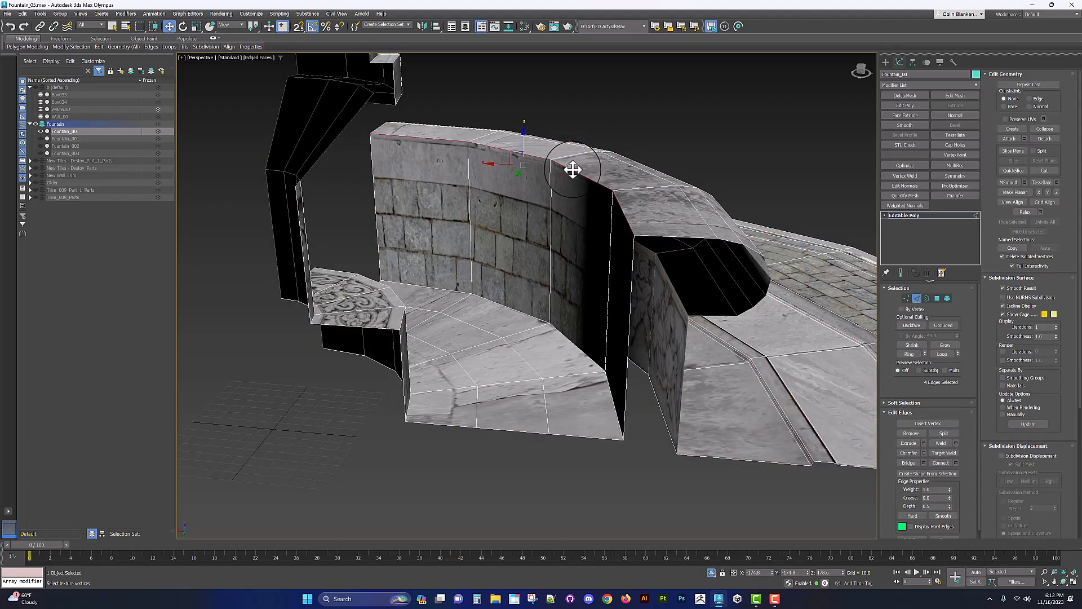
pyautogui.rightClick(541, 177)
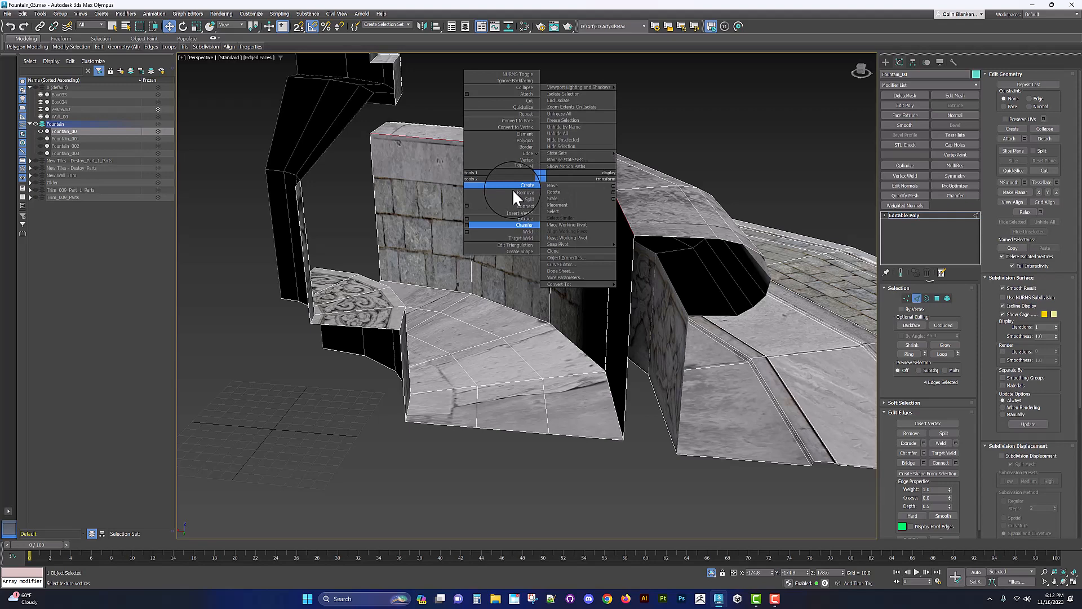
pyautogui.click(467, 224)
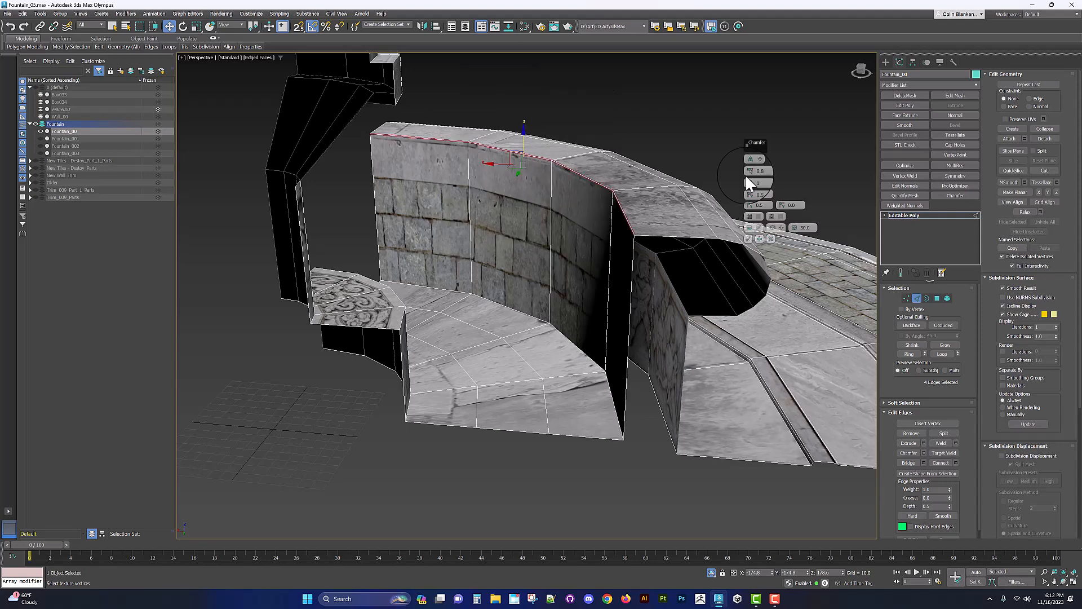
pyautogui.moveTo(753, 178); pyautogui.dragTo(752, 137)
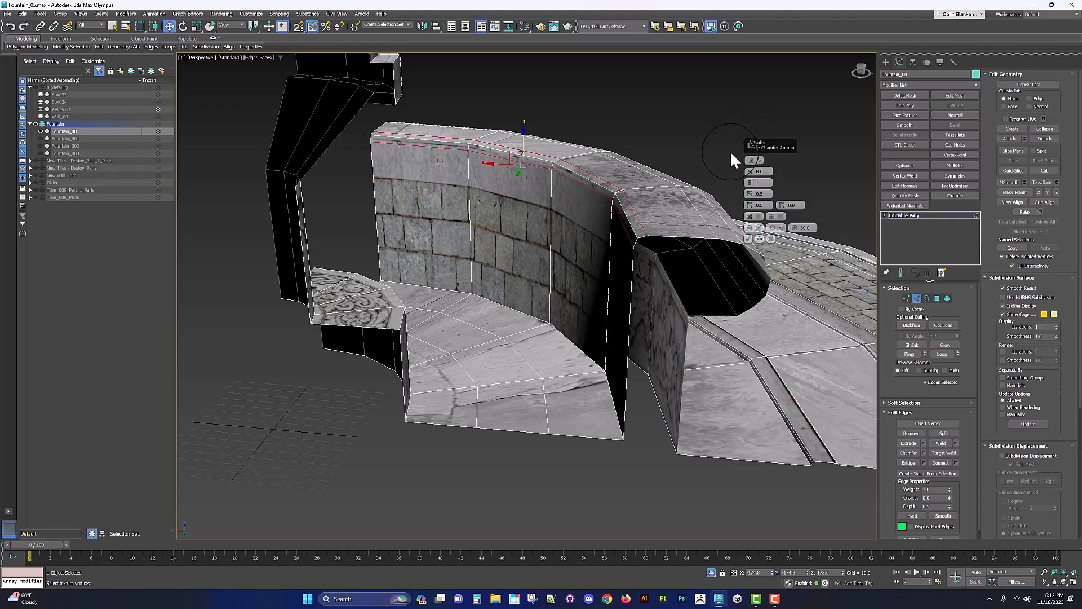
pyautogui.click(748, 239)
# Step: Select the vertical edges running across the curved basin wall
pyautogui.keyDown('alt'); pyautogui.moveTo(748, 238); pyautogui.dragTo(621, 221, button='middle'); pyautogui.keyUp('alt')
pyautogui.click(613, 223)
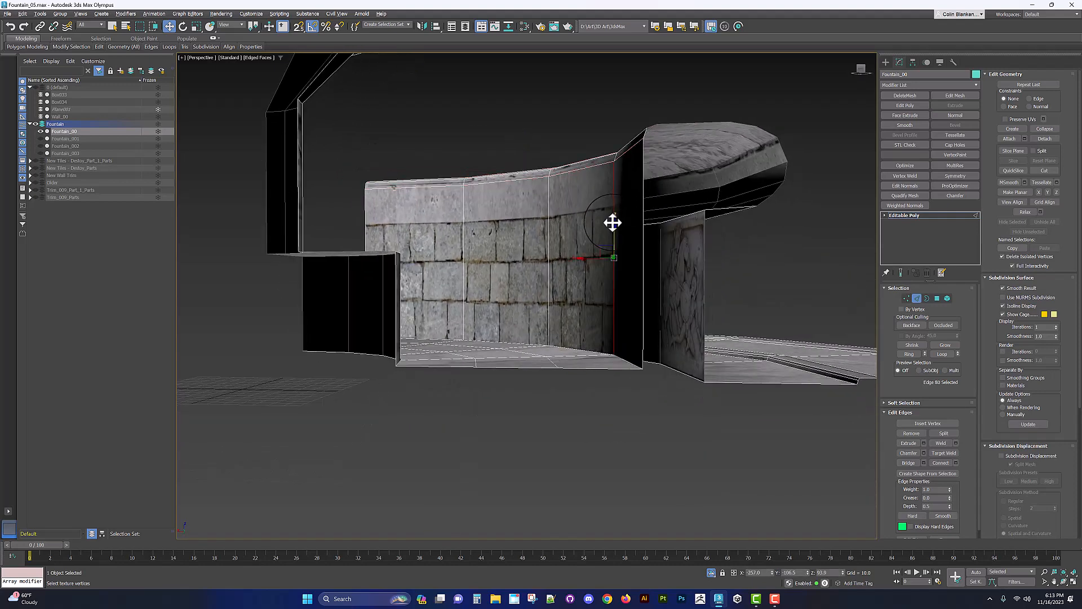
pyautogui.keyDown('shift'); pyautogui.click(547, 237); pyautogui.keyUp('shift')
pyautogui.keyDown('alt'); pyautogui.moveTo(547, 236); pyautogui.dragTo(551, 248, button='middle'); pyautogui.keyUp('alt')
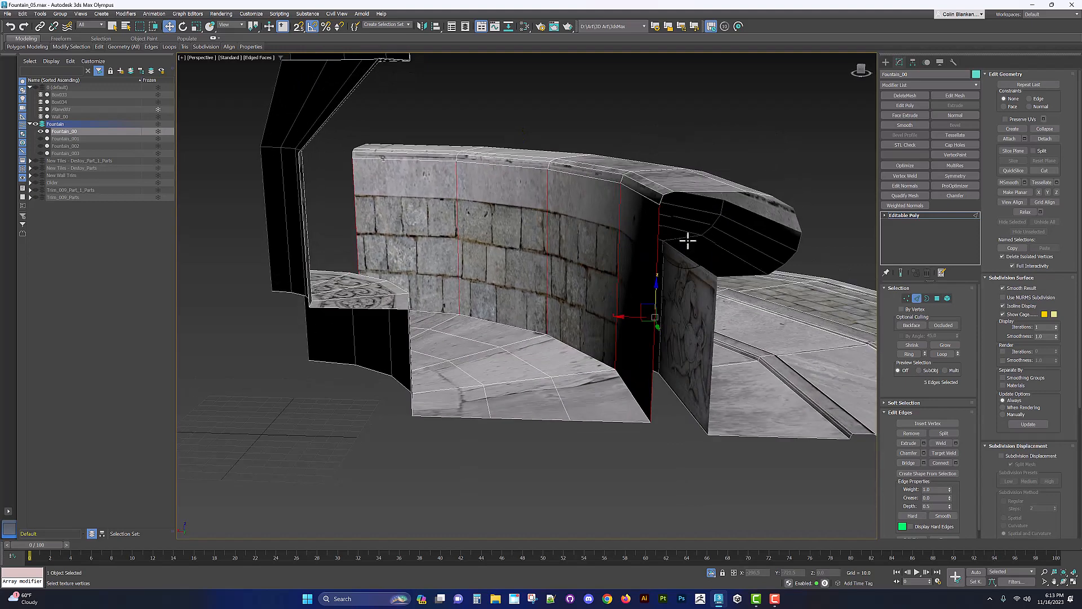
pyautogui.keyDown('alt'); pyautogui.moveTo(676, 246); pyautogui.dragTo(587, 253, button='middle'); pyautogui.keyUp('alt')
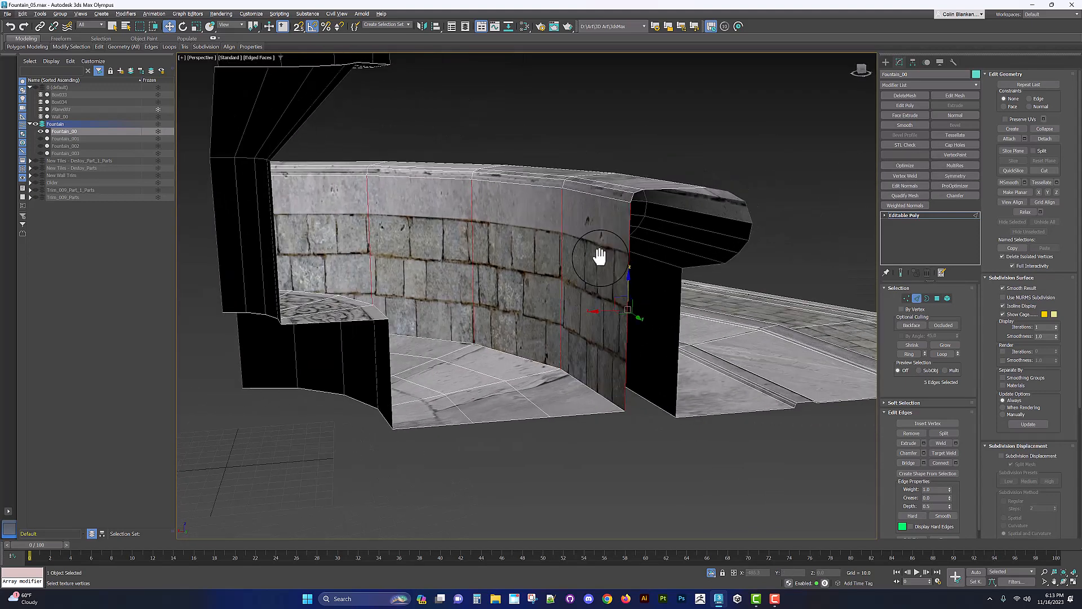
pyautogui.rightClick(563, 256)
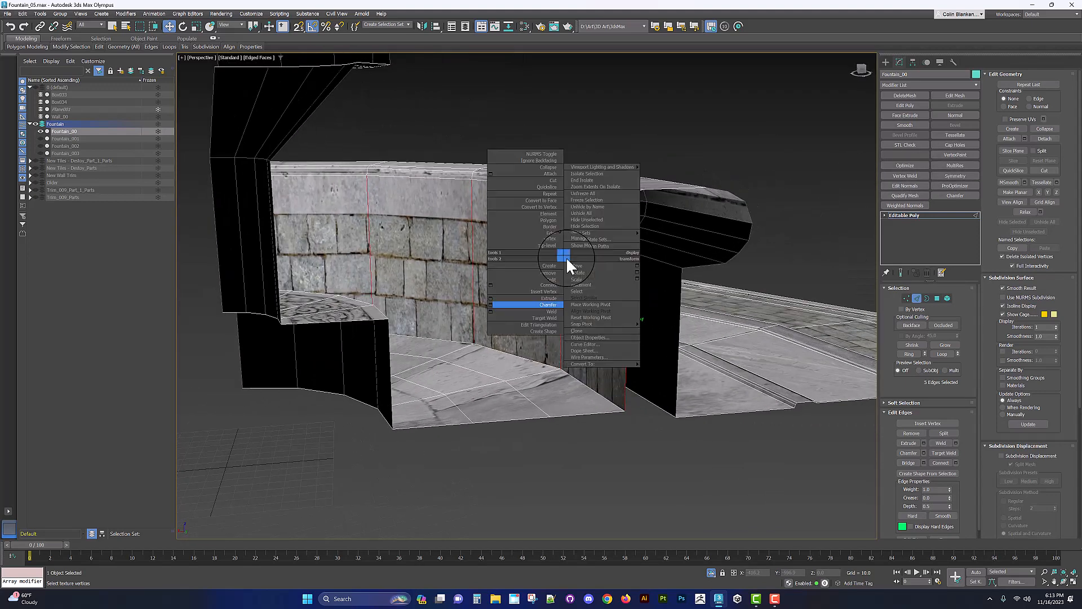
pyautogui.click(490, 304)
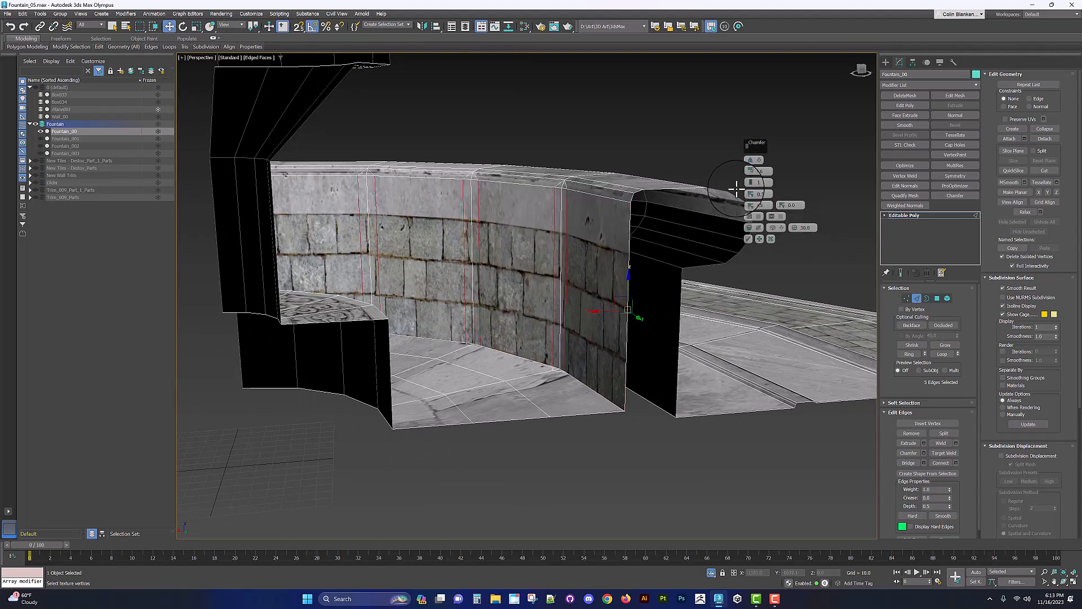
pyautogui.click(772, 238)
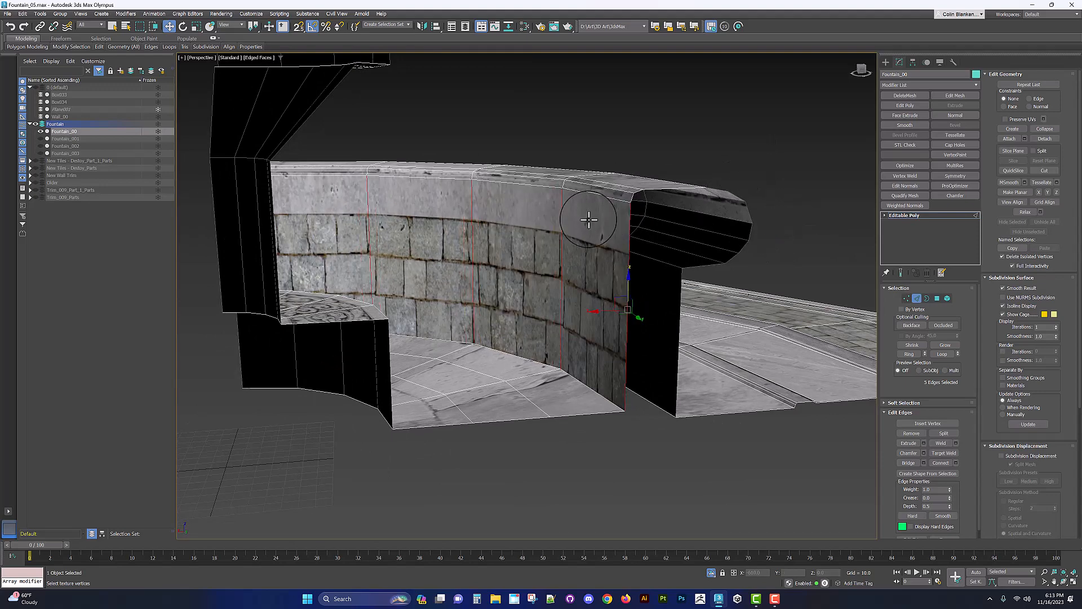
# Step: Connect the selected wall edges with one new loop slid up toward the wall's rim
pyautogui.rightClick(567, 214)
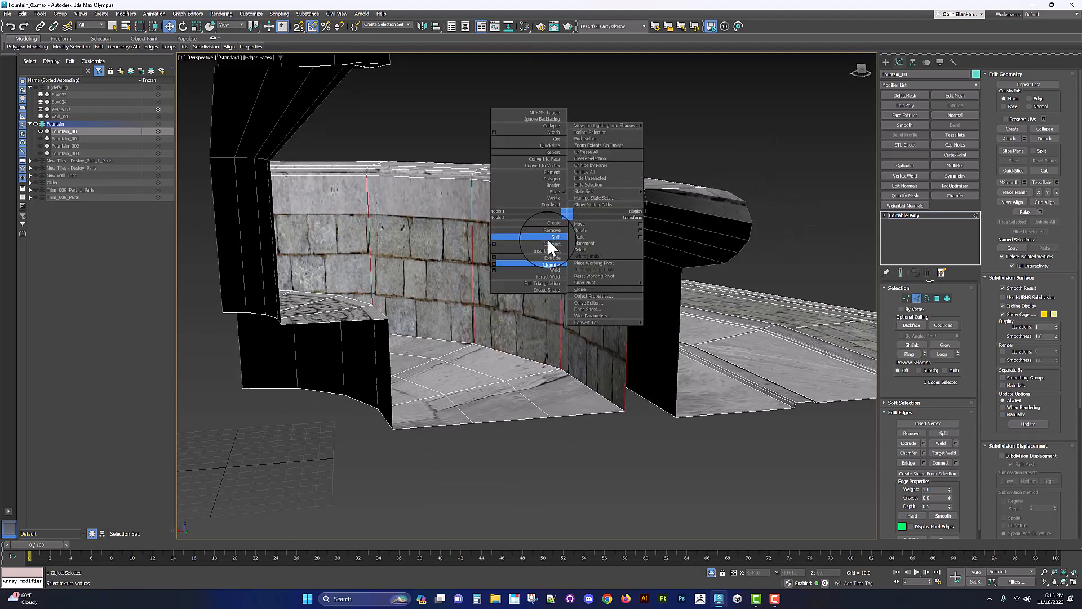
pyautogui.click(493, 243)
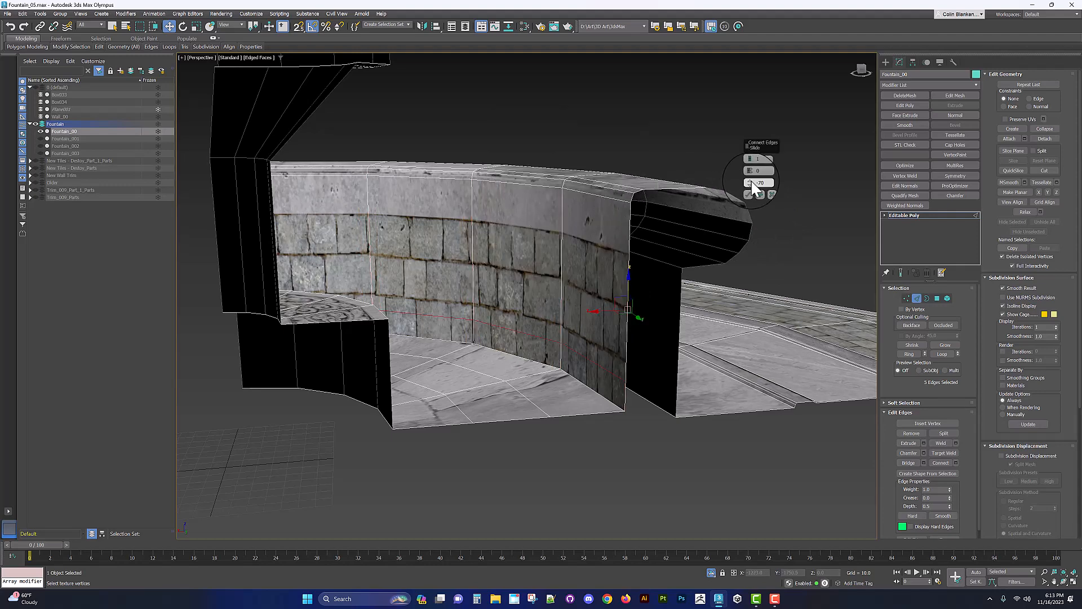
pyautogui.moveTo(753, 185); pyautogui.dragTo(754, 47)
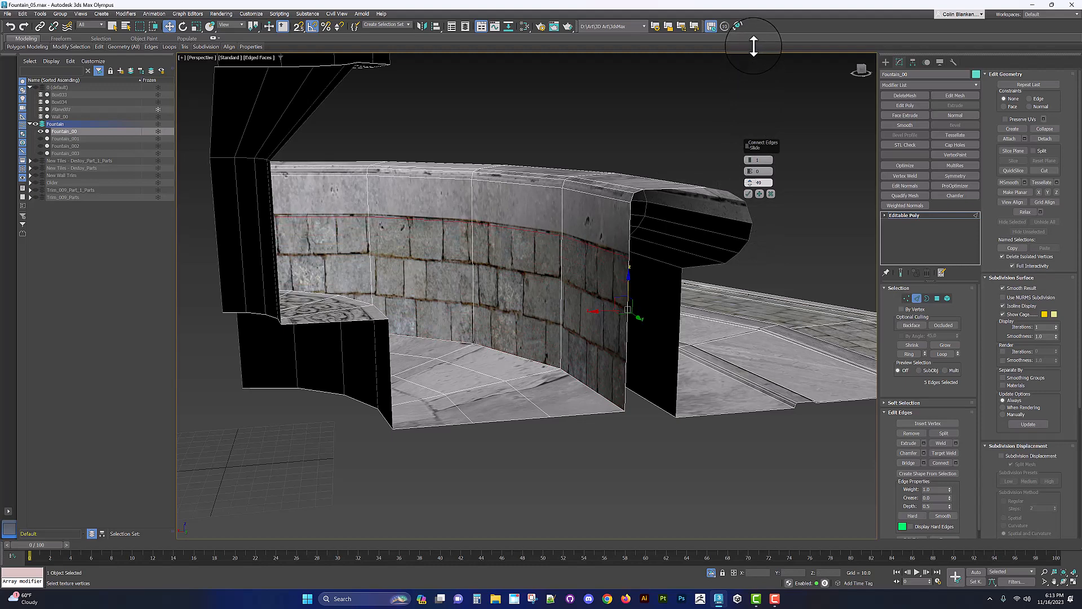
pyautogui.click(747, 194)
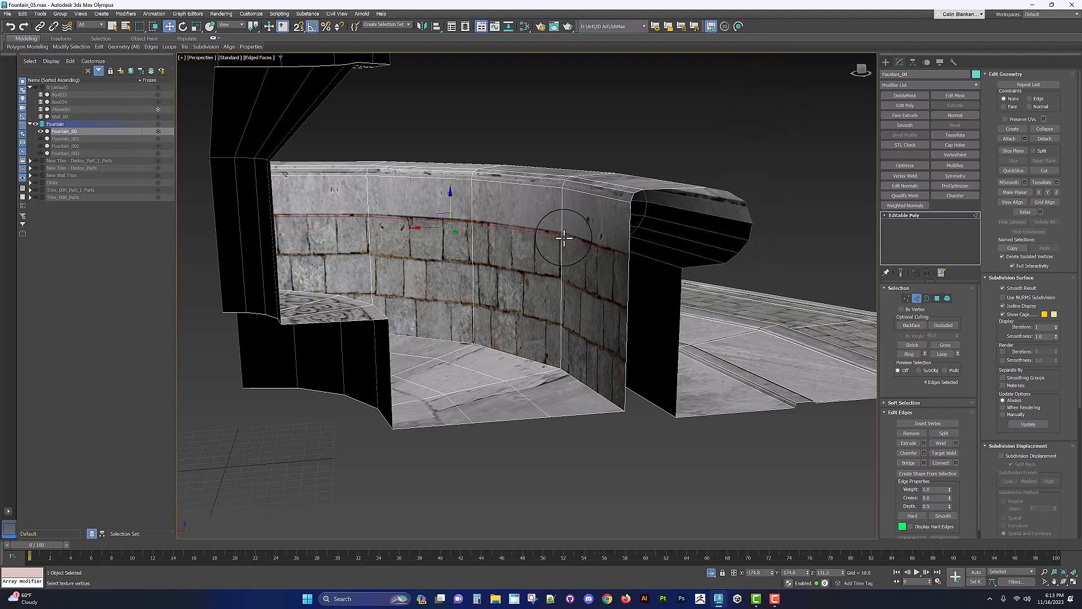
# Step: Chamfer the new edge loop just below the basin wall's rim
pyautogui.rightClick(562, 234)
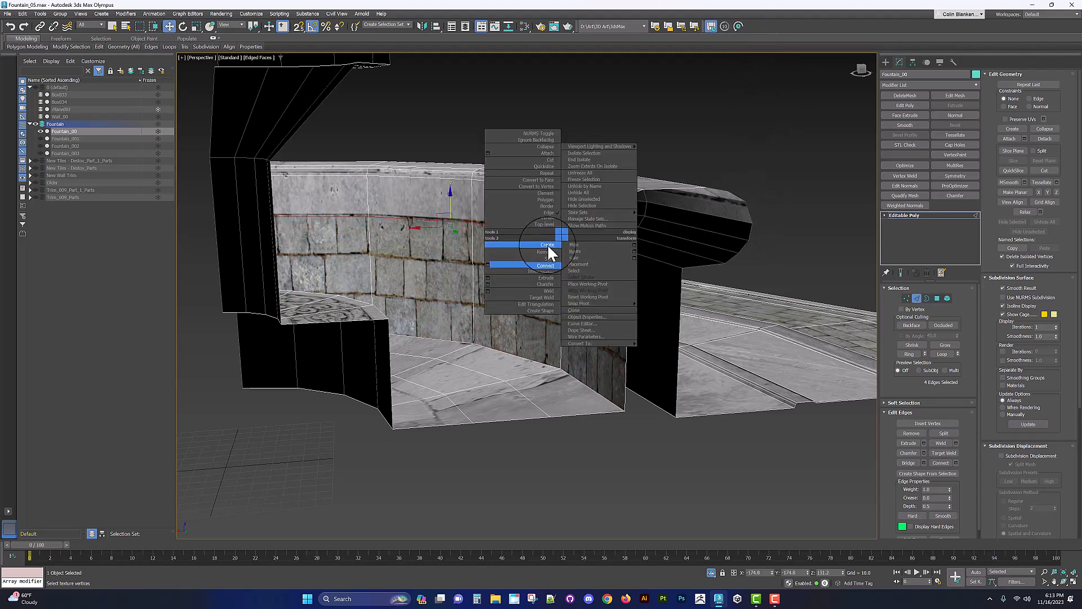
pyautogui.click(486, 284)
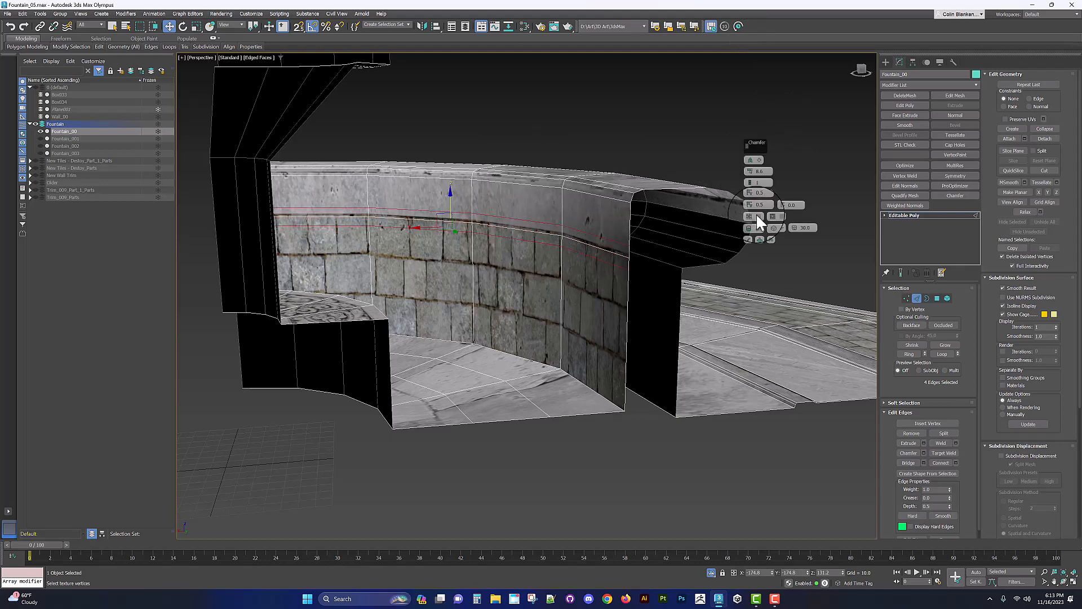
pyautogui.moveTo(752, 172); pyautogui.dragTo(759, 192)
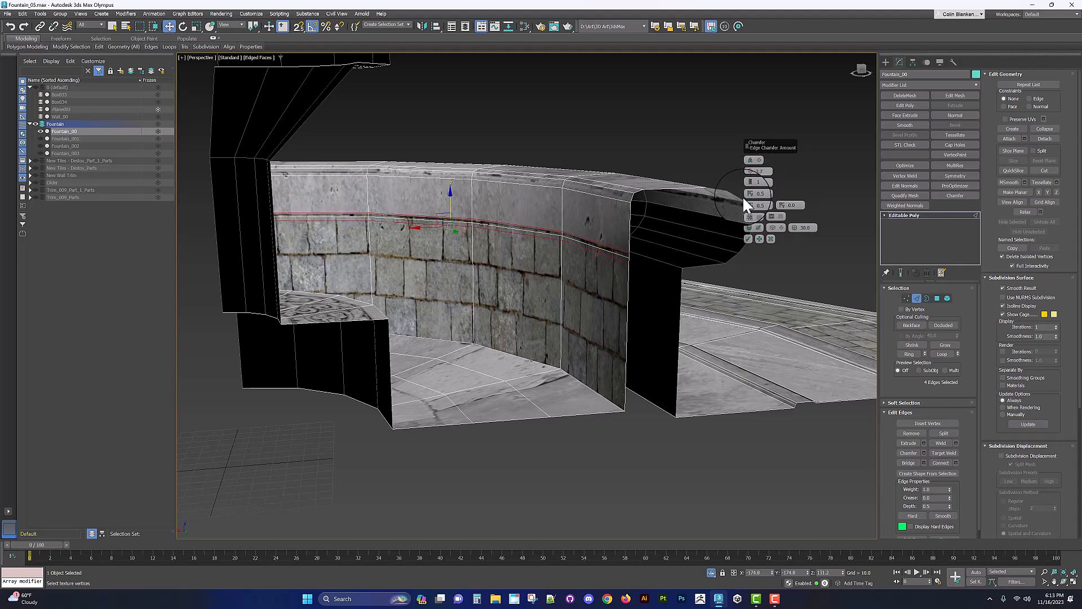
pyautogui.click(748, 238)
pyautogui.scroll(2, 553, 251)
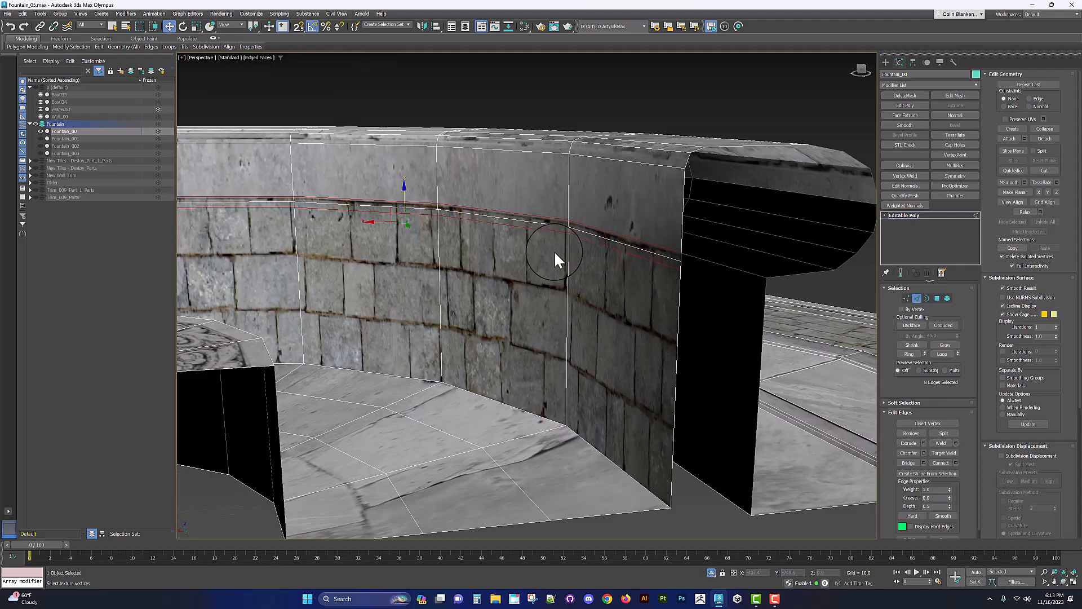
pyautogui.moveTo(565, 232); pyautogui.dragTo(582, 248, button='middle')
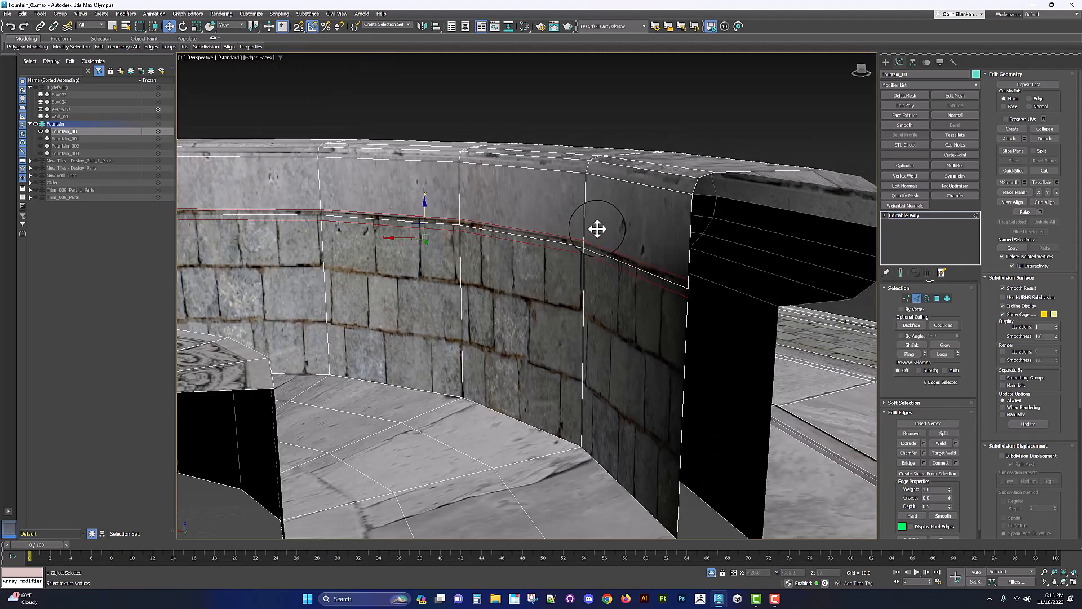
# Step: Select the polygons at the cut ends of the basin rim and inspect them from the top view
pyautogui.press('4')
pyautogui.click(595, 227)
pyautogui.keyDown('shift'); pyautogui.click(554, 214); pyautogui.keyUp('shift')
pyautogui.keyDown('alt'); pyautogui.moveTo(541, 209); pyautogui.dragTo(447, 208, button='middle'); pyautogui.keyUp('alt')
pyautogui.press('r')
pyautogui.hotkey('alt', 'w')
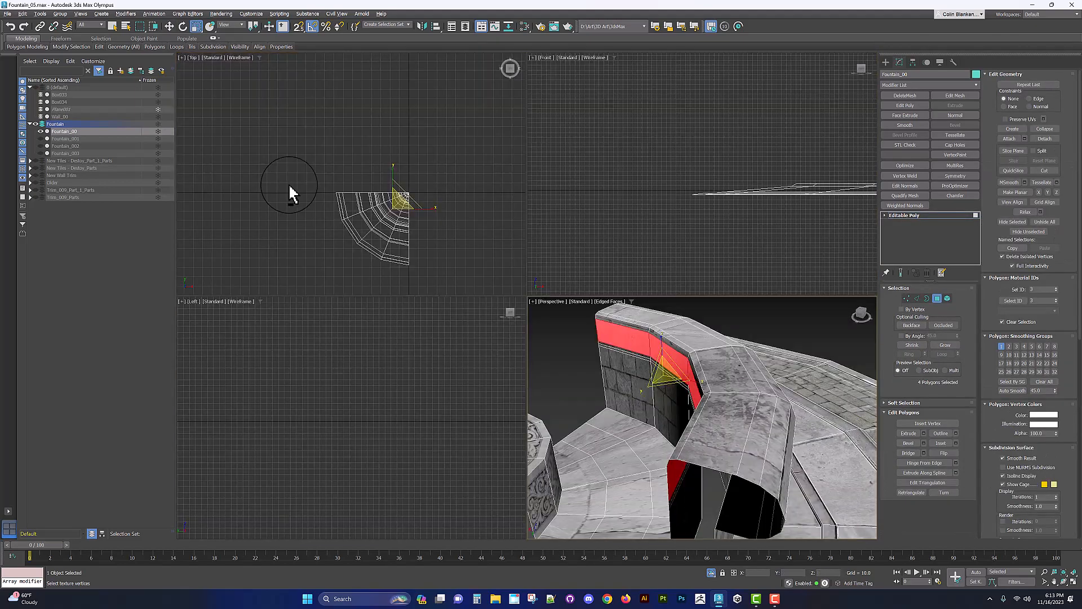
pyautogui.hotkey('alt', 'w')
pyautogui.scroll(3, 466, 227)
pyautogui.moveTo(635, 362); pyautogui.dragTo(545, 201, button='middle')
pyautogui.scroll(5, 483, 213)
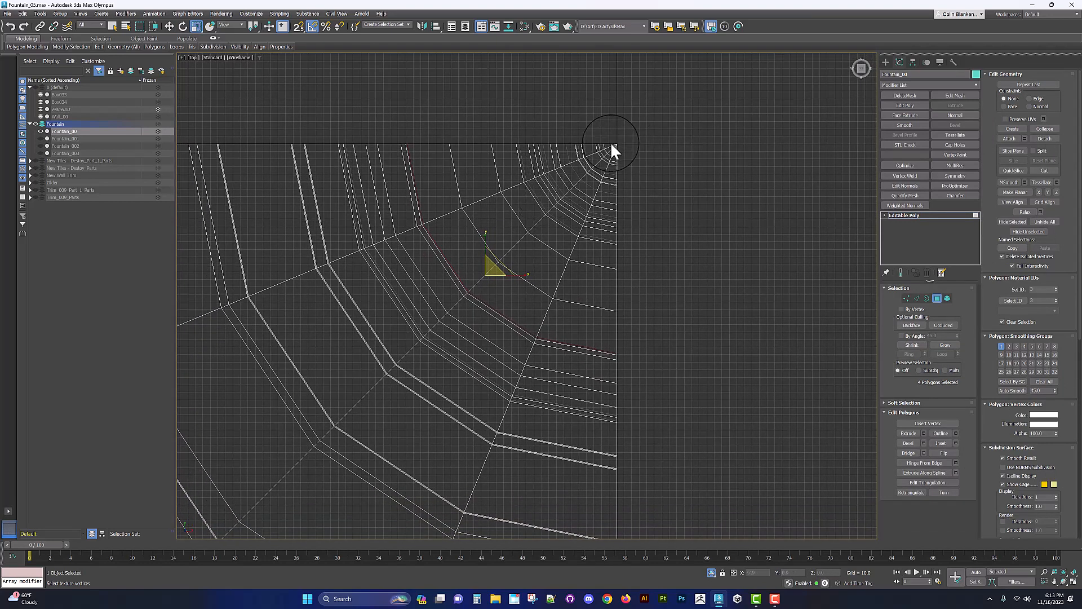
pyautogui.click(249, 26)
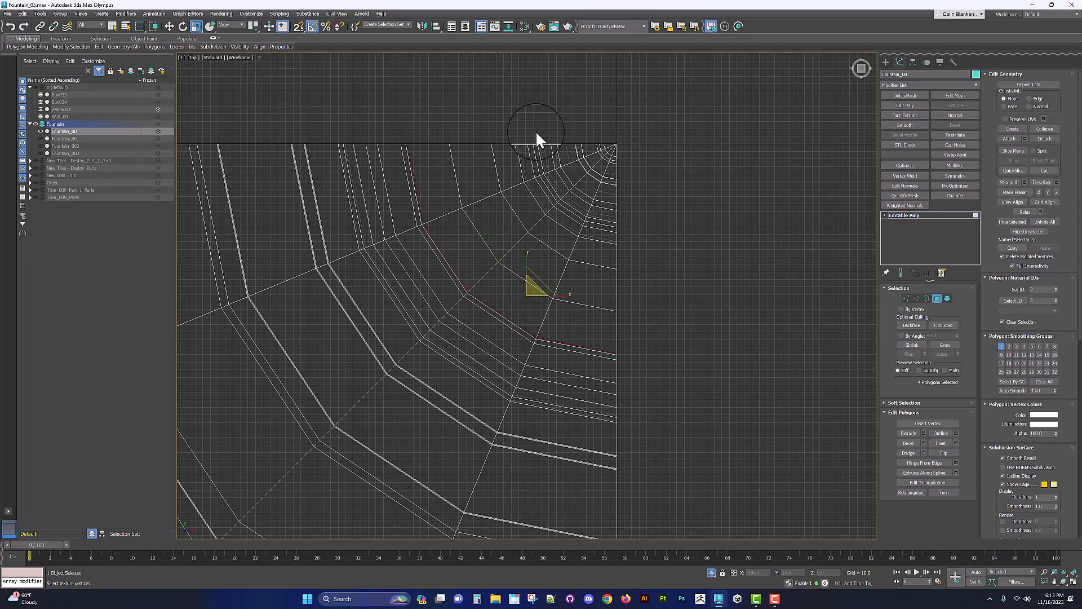
pyautogui.scroll(-5, 541, 146)
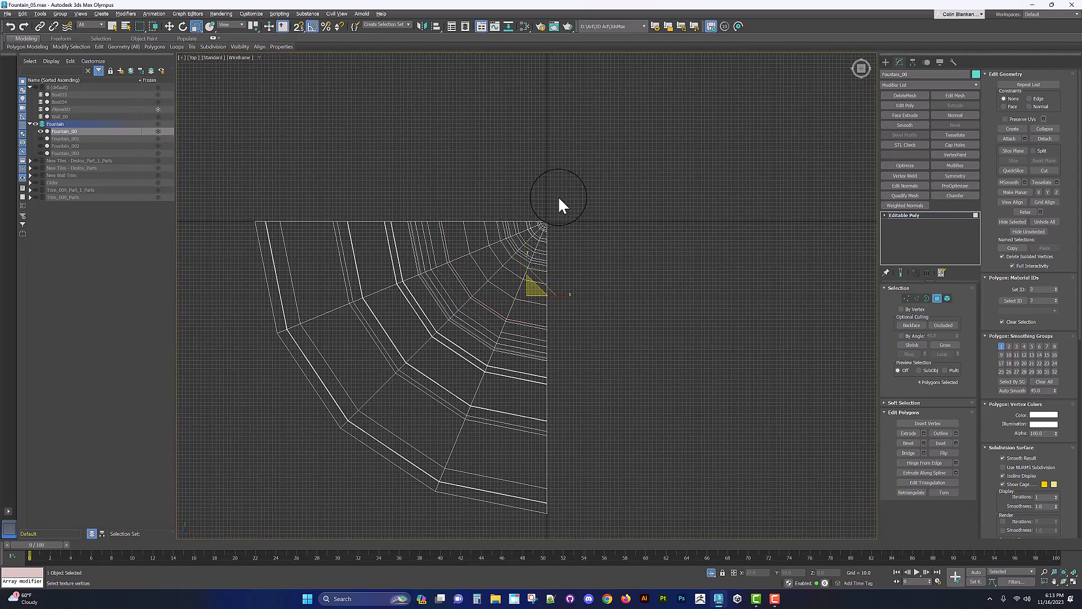
pyautogui.moveTo(560, 200); pyautogui.dragTo(546, 246, button='middle')
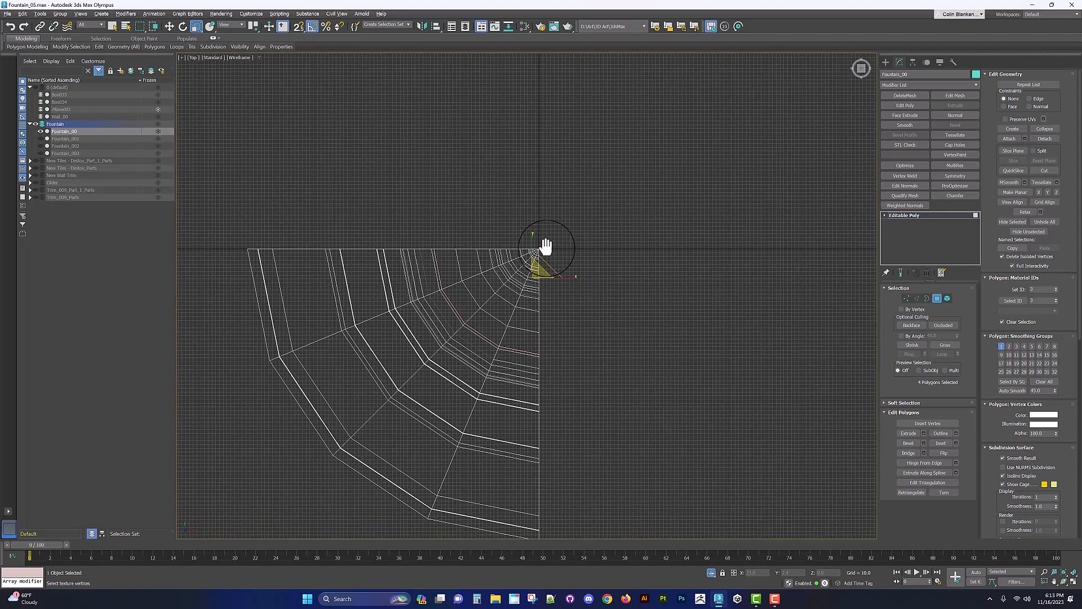
# Step: Switch the reference coordinate system to World and check the selection's gizmo at the fountain's centre
pyautogui.click(231, 25)
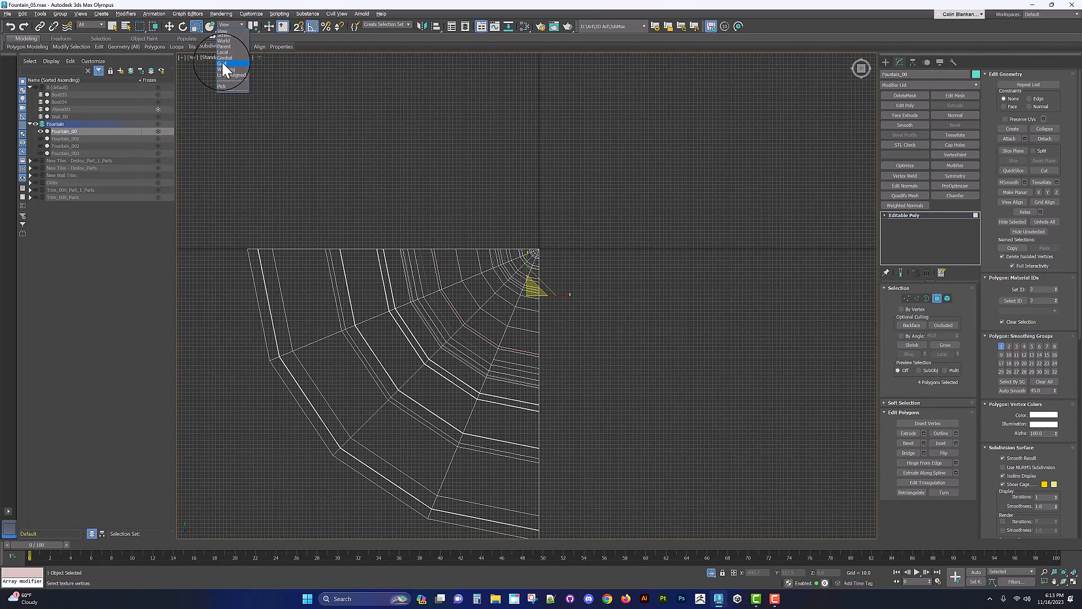
pyautogui.click(225, 42)
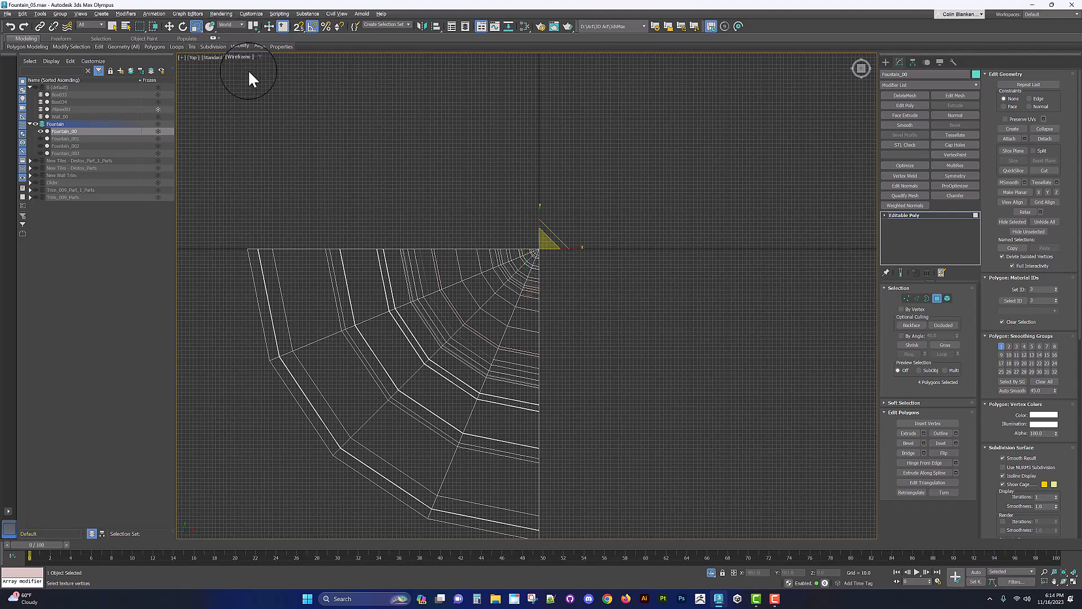
pyautogui.scroll(3, 498, 251)
pyautogui.moveTo(498, 251); pyautogui.dragTo(590, 161, button='middle')
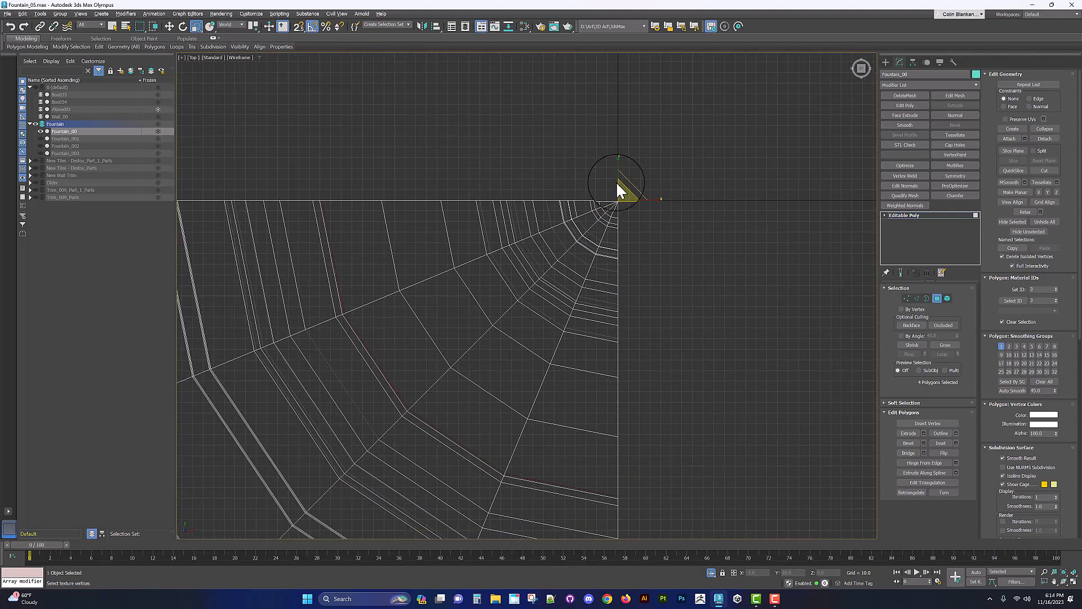
pyautogui.moveTo(620, 182); pyautogui.dragTo(618, 184)
pyautogui.hotkey('alt', 'w')
pyautogui.middleClick(603, 445)
pyautogui.hotkey('alt', 'w')
pyautogui.keyDown('alt'); pyautogui.moveTo(567, 372); pyautogui.dragTo(572, 355, button='middle'); pyautogui.keyUp('alt')
pyautogui.keyDown('alt'); pyautogui.moveTo(543, 305); pyautogui.dragTo(510, 286, button='middle'); pyautogui.keyUp('alt')
pyautogui.moveTo(280, 352); pyautogui.dragTo(286, 356)
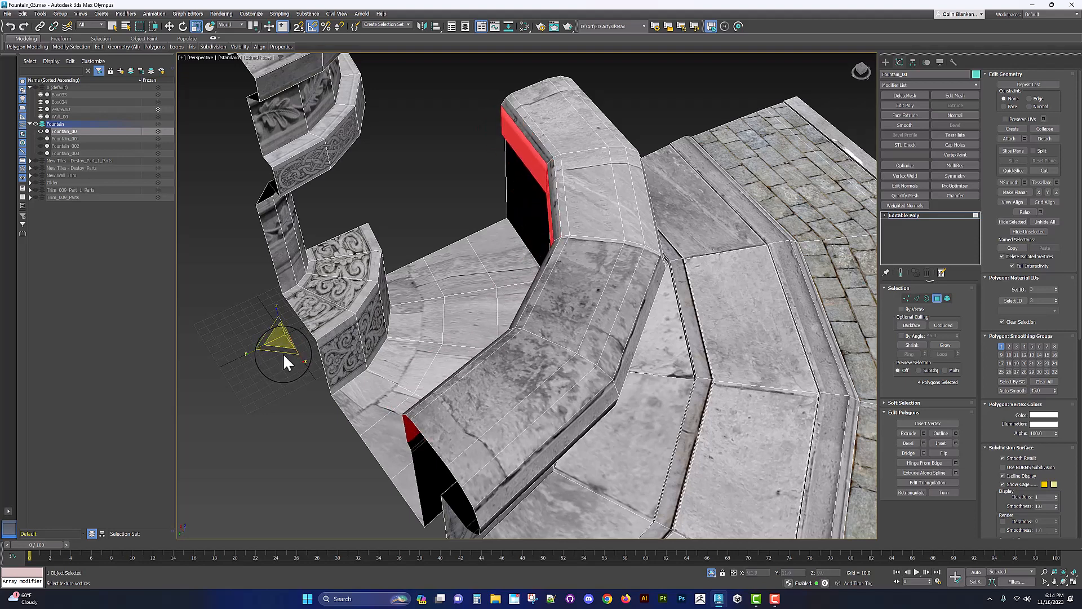
pyautogui.keyDown('alt'); pyautogui.moveTo(339, 354); pyautogui.dragTo(369, 305, button='middle'); pyautogui.keyUp('alt')
pyautogui.scroll(2, 559, 215)
pyautogui.keyDown('alt'); pyautogui.moveTo(575, 216); pyautogui.dragTo(274, 407, button='middle'); pyautogui.keyUp('alt')
# Step: Select the edge loop along the top of the basin rim and open the Scale Transform Type-In to check it
pyautogui.press('2')
pyautogui.doubleClick(569, 243)
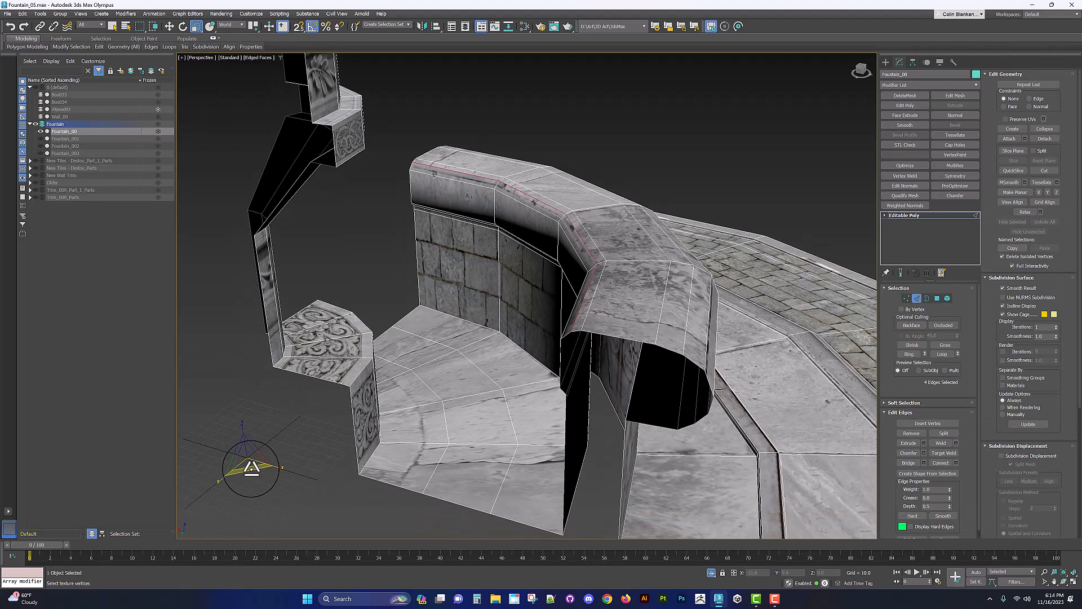
pyautogui.moveTo(251, 467); pyautogui.dragTo(256, 468)
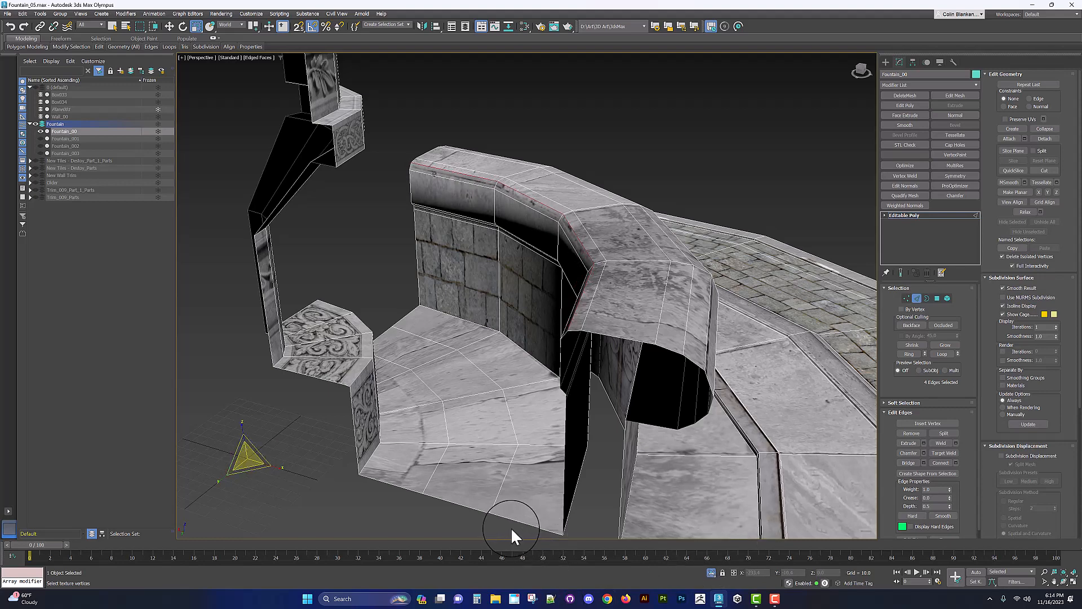
pyautogui.rightClick(196, 26)
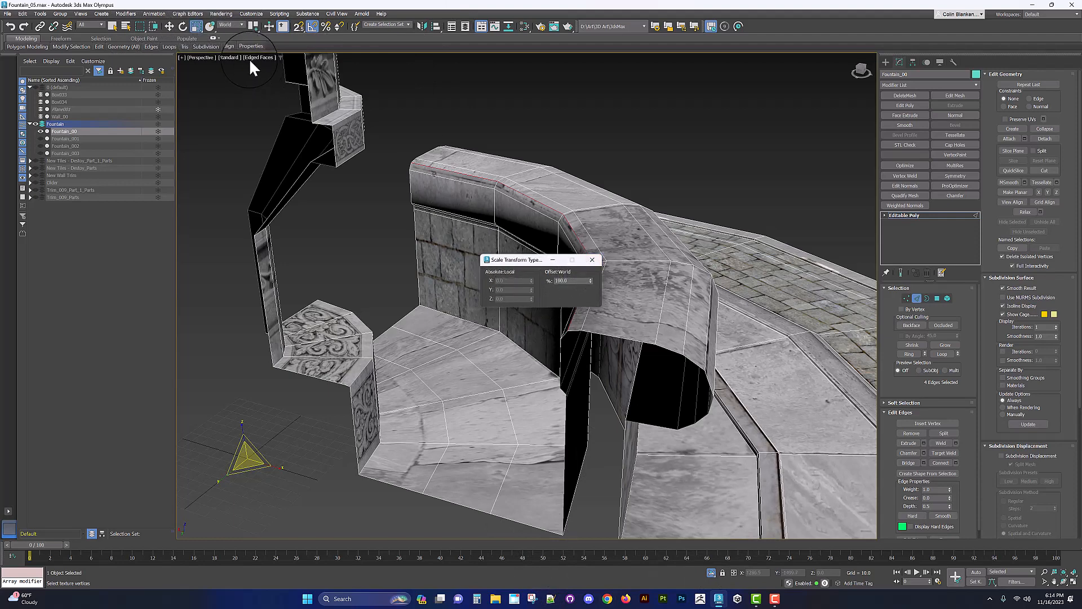
pyautogui.click(196, 26)
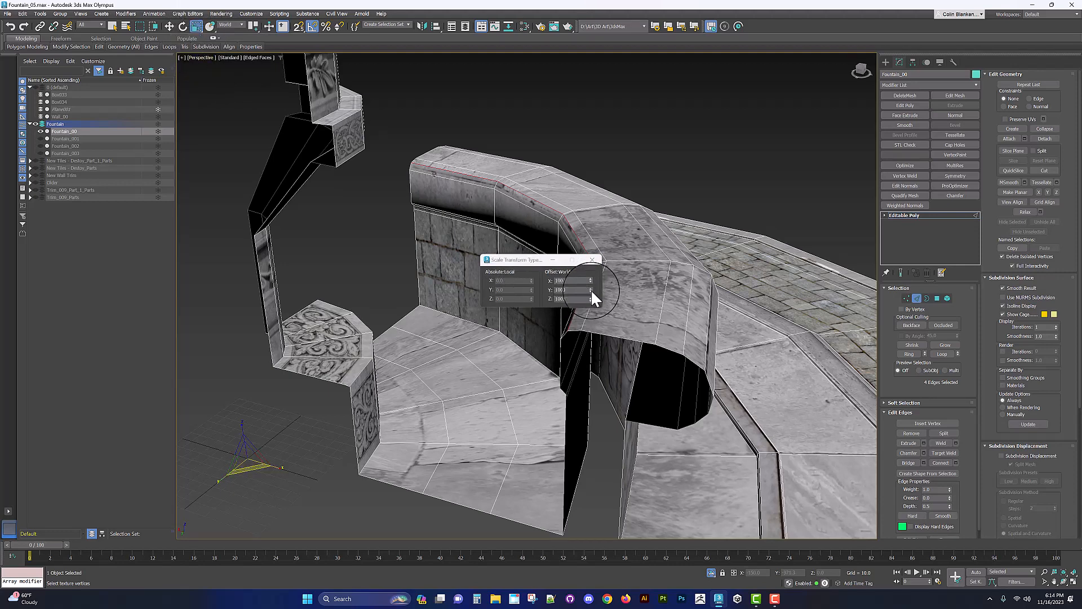
pyautogui.moveTo(590, 289); pyautogui.dragTo(592, 302)
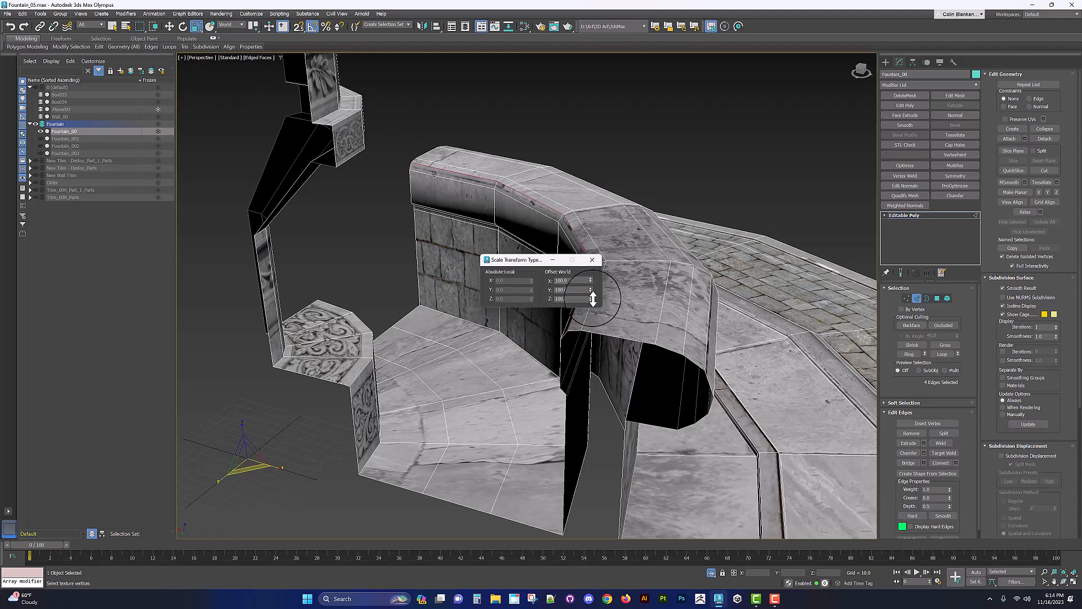
pyautogui.click(592, 260)
pyautogui.moveTo(255, 466); pyautogui.dragTo(255, 467)
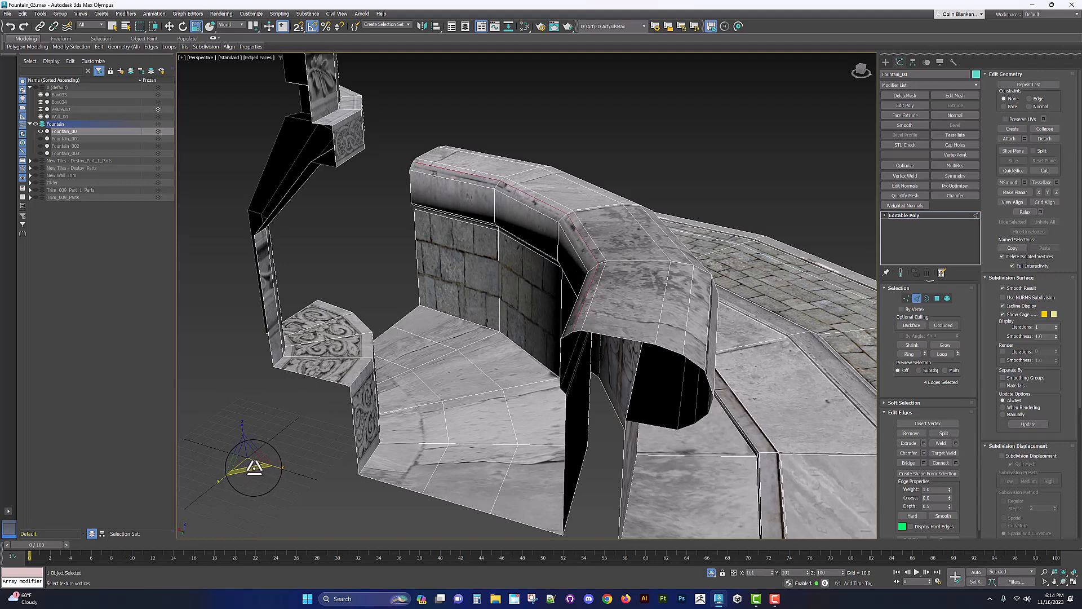
# Step: Select the edge loop just below the basin rim and nudge it with the Move tool
pyautogui.press('w')
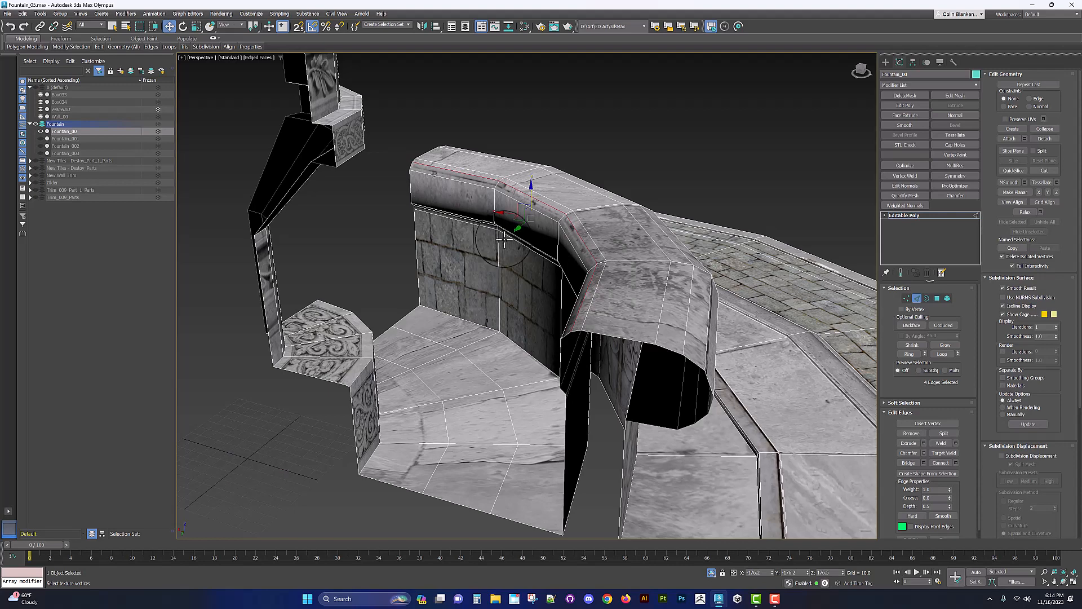
pyautogui.moveTo(531, 200); pyautogui.dragTo(527, 202)
pyautogui.scroll(-5, 529, 225)
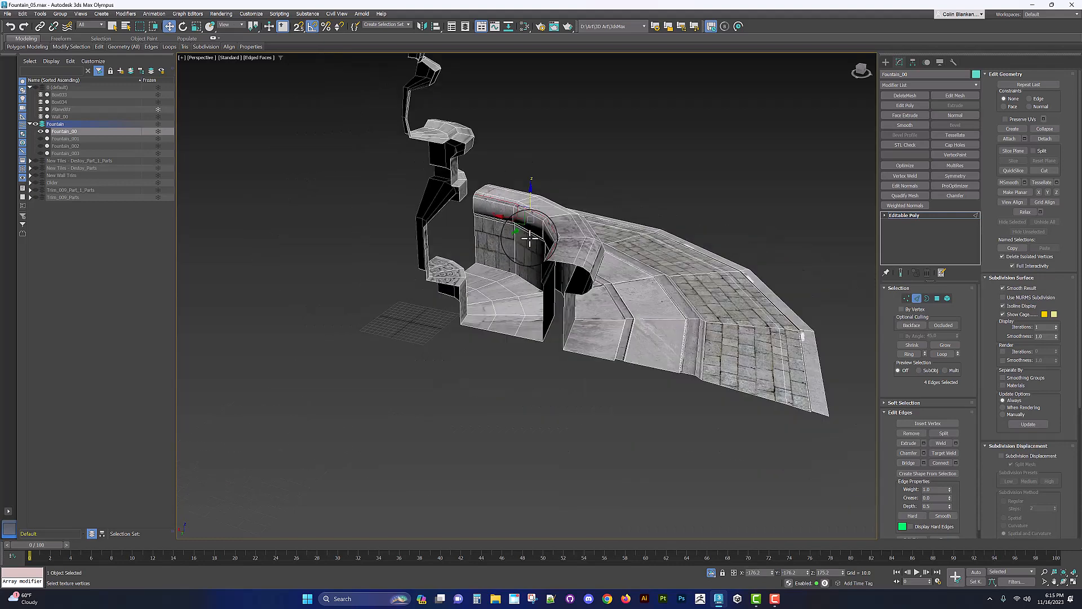
pyautogui.keyDown('alt'); pyautogui.moveTo(530, 236); pyautogui.dragTo(579, 243, button='middle'); pyautogui.keyUp('alt')
pyautogui.scroll(3, 564, 236)
pyautogui.scroll(3, 580, 242)
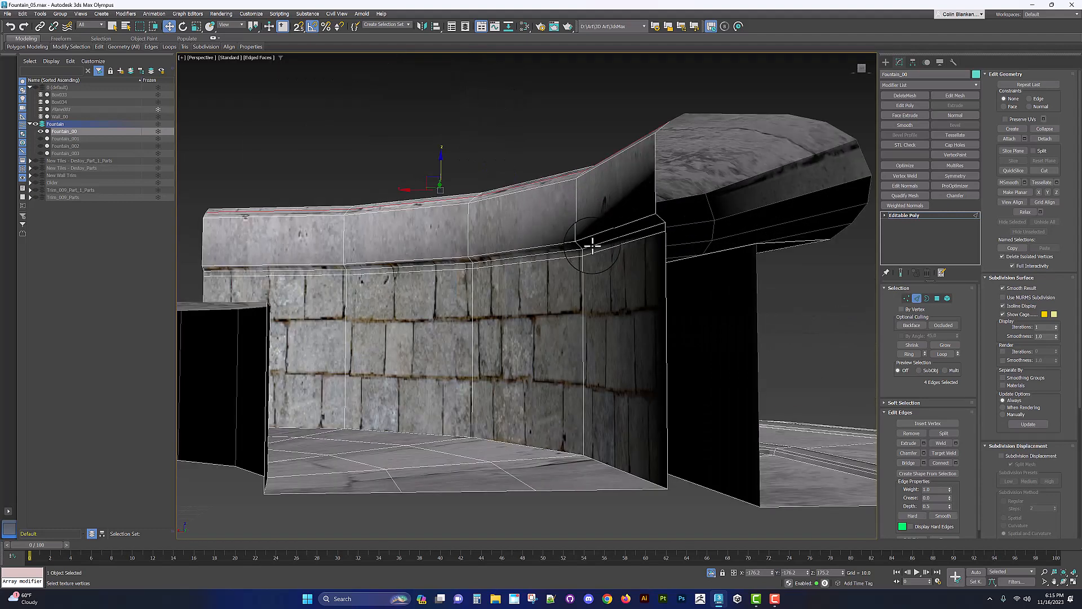
pyautogui.click(592, 243)
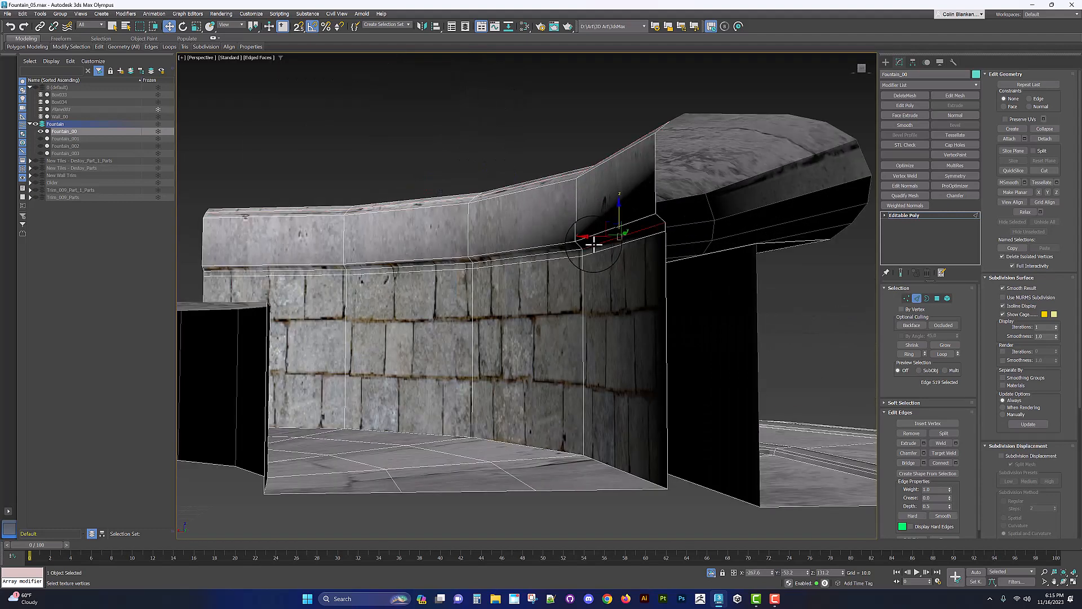
pyautogui.doubleClick(552, 248)
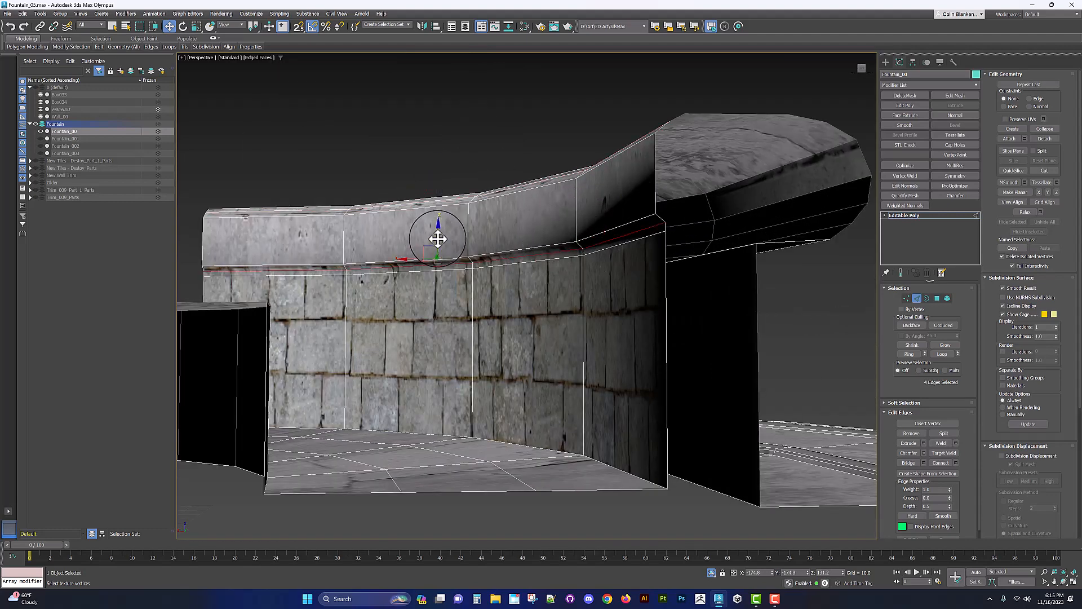
pyautogui.keyDown('alt'); pyautogui.moveTo(437, 235); pyautogui.dragTo(483, 242, button='middle'); pyautogui.keyUp('alt')
# Step: Turn off edged faces and orbit around the full fountain to review the model
pyautogui.scroll(3, 512, 239)
pyautogui.scroll(-4, 537, 280)
pyautogui.scroll(2, 558, 285)
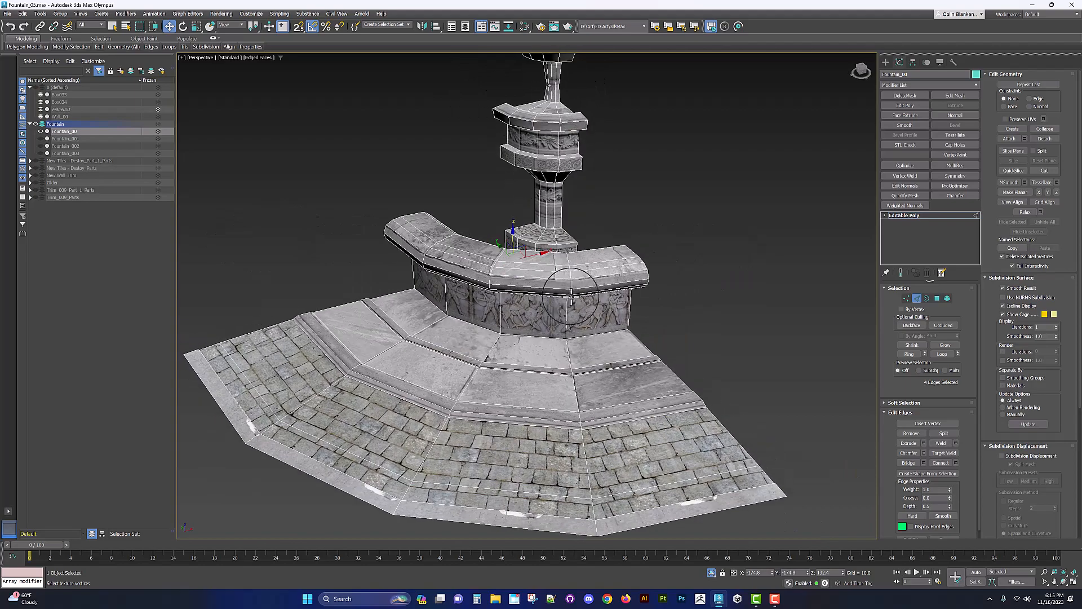
pyautogui.moveTo(565, 331)
pyautogui.keyDown('alt'); pyautogui.mouseDown(button='middle')
pyautogui.moveTo(669, 268)
pyautogui.moveTo(611, 294)
pyautogui.moveTo(601, 273)
pyautogui.moveTo(638, 286)
pyautogui.mouseUp(button='middle'); pyautogui.keyUp('alt')
pyautogui.hotkey('alt', 'q')
pyautogui.press('F4')
pyautogui.scroll(-5, 640, 269)
pyautogui.scroll(3, 611, 295)
pyautogui.scroll(3, 568, 284)
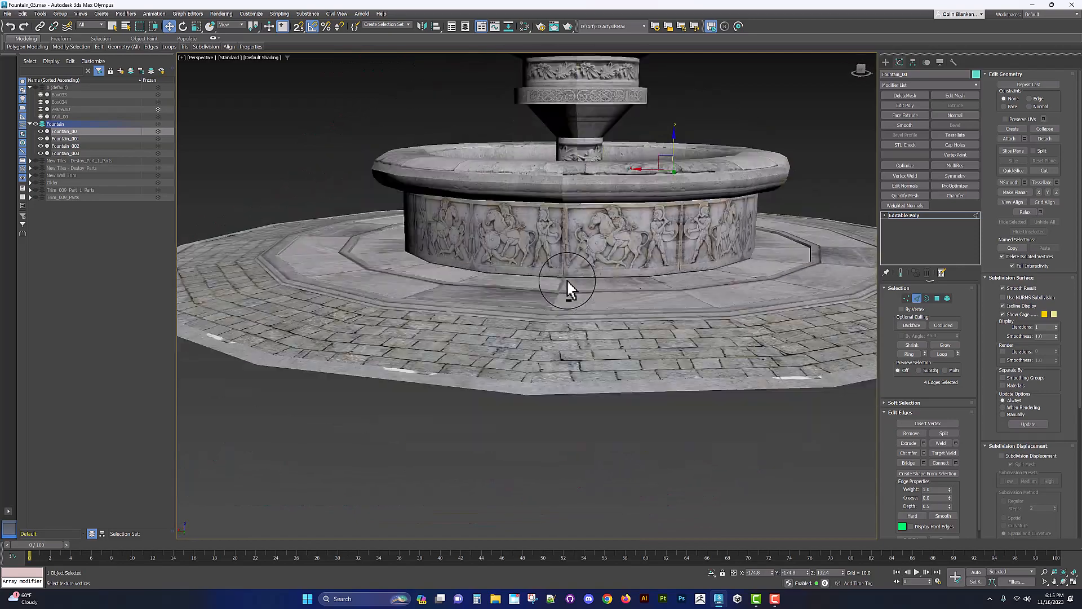
pyautogui.keyDown('alt'); pyautogui.moveTo(568, 285); pyautogui.dragTo(463, 315, button='middle'); pyautogui.keyUp('alt')
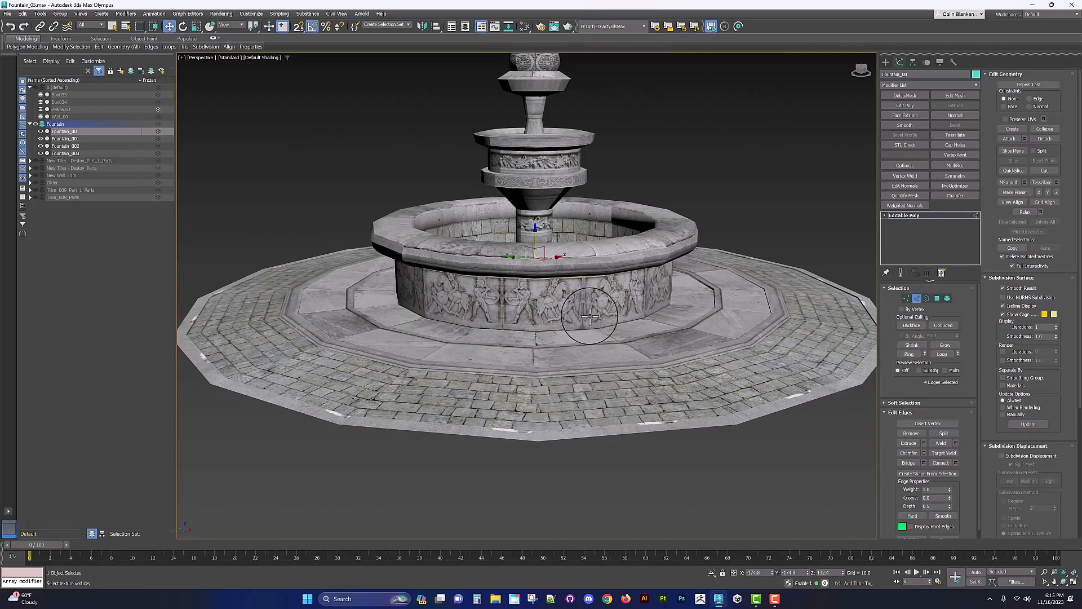
pyautogui.keyDown('alt'); pyautogui.moveTo(589, 316); pyautogui.dragTo(524, 327, button='middle'); pyautogui.keyUp('alt')
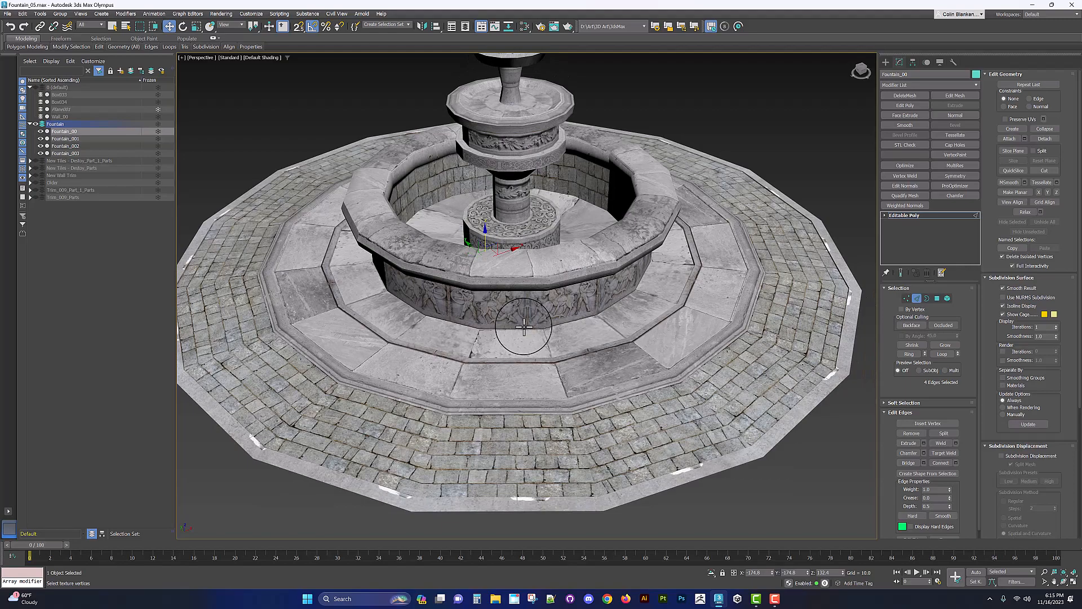
pyautogui.moveTo(535, 282); pyautogui.dragTo(645, 233, button='middle')
pyautogui.scroll(-5, 592, 242)
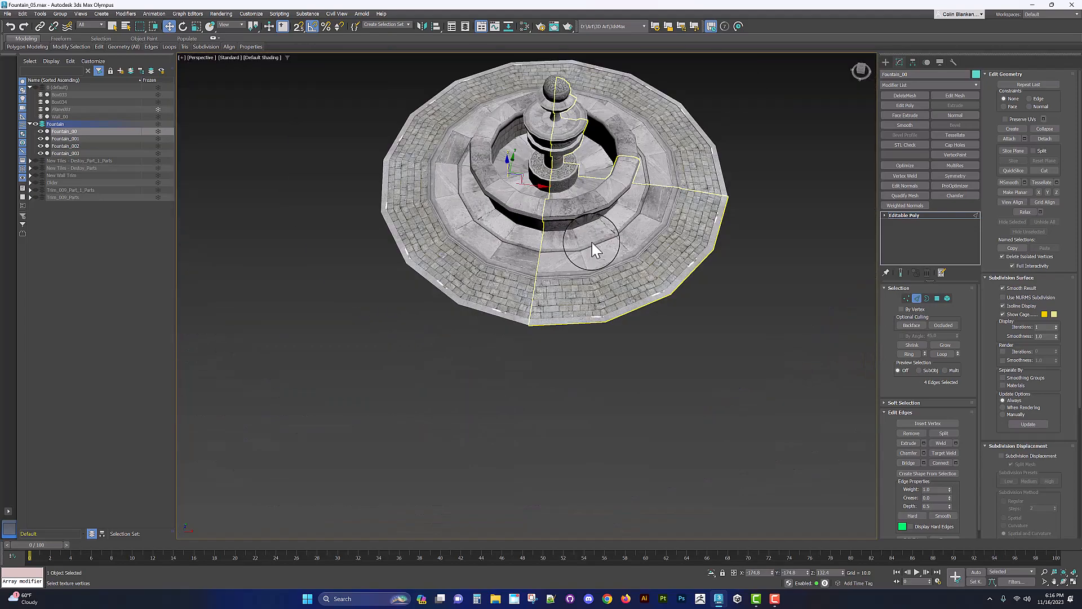
# Step: Leave sub-object mode and add an Unwrap UVW modifier to the fountain quarter
pyautogui.click(904, 216)
pyautogui.hotkey('alt', 'w')
pyautogui.middleClick(398, 177)
pyautogui.hotkey('alt', 'w')
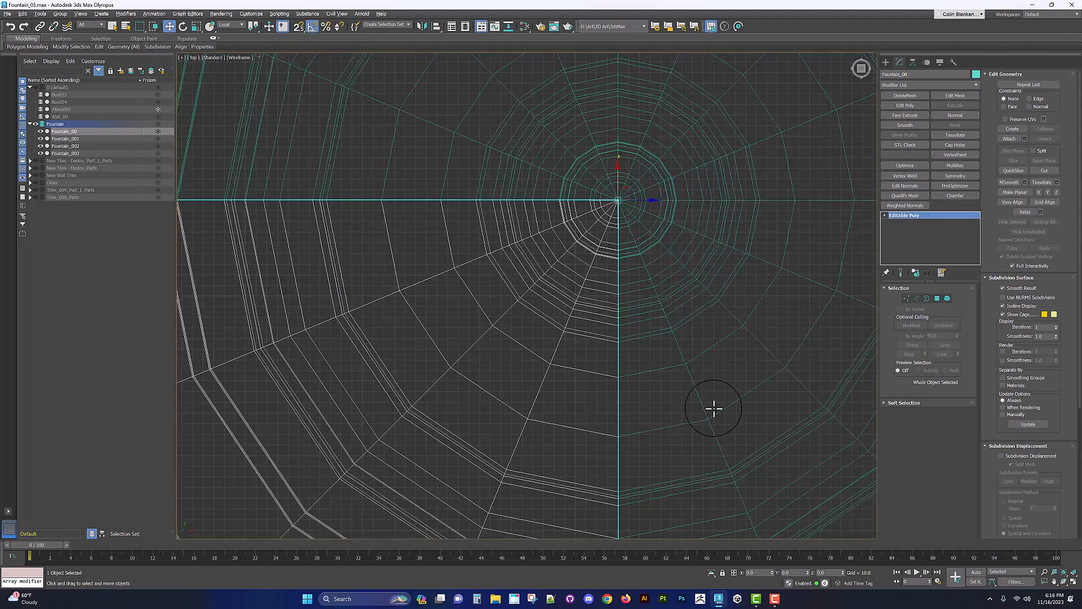
pyautogui.hotkey('alt', 'w')
pyautogui.hotkey('alt', 'q')
pyautogui.middleClick(640, 409)
pyautogui.hotkey('alt', 'w')
pyautogui.keyDown('alt'); pyautogui.moveTo(637, 361); pyautogui.dragTo(577, 319, button='middle'); pyautogui.keyUp('alt')
pyautogui.scroll(2, 635, 324)
pyautogui.press('2')
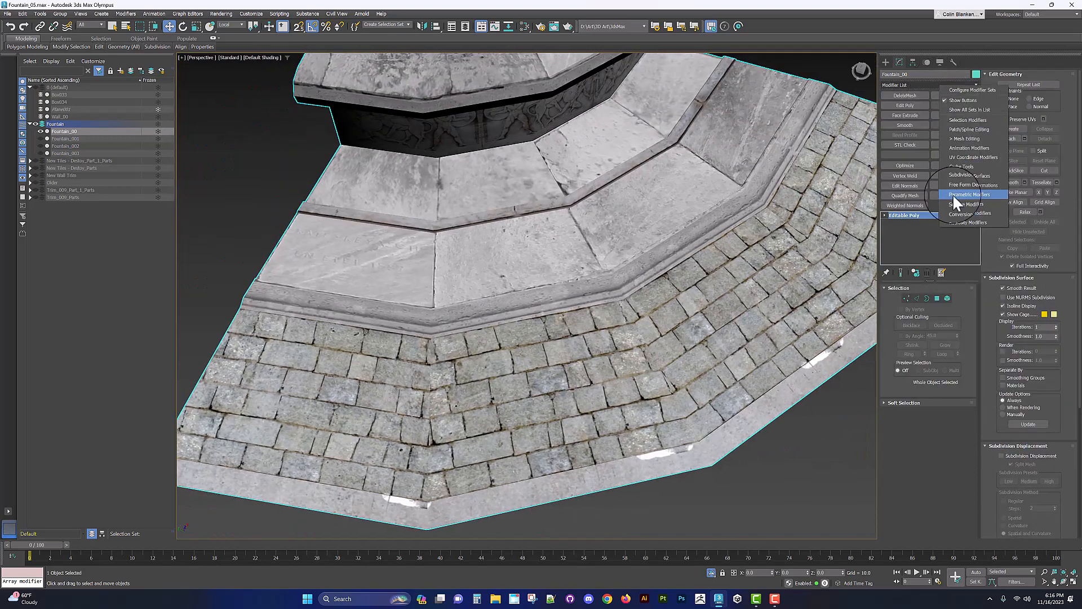
pyautogui.click(952, 97)
pyautogui.click(914, 410)
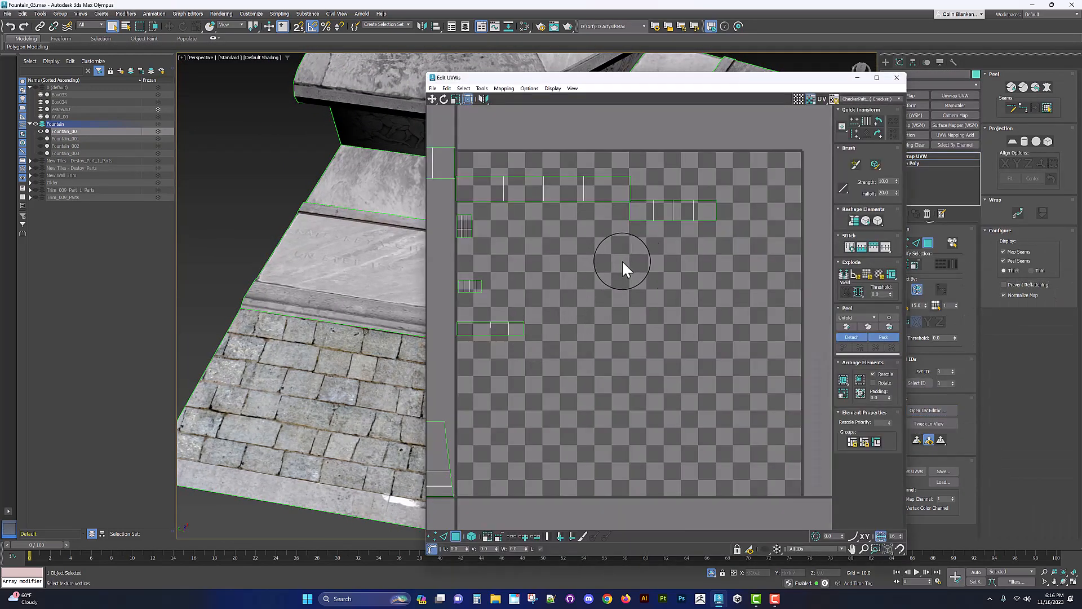
# Step: Select the narrow strip of polygons along the upper step's edge in the Unwrap UVW modifier
pyautogui.scroll(1, 621, 259)
pyautogui.moveTo(408, 266); pyautogui.dragTo(314, 312, button='middle')
pyautogui.press('3')
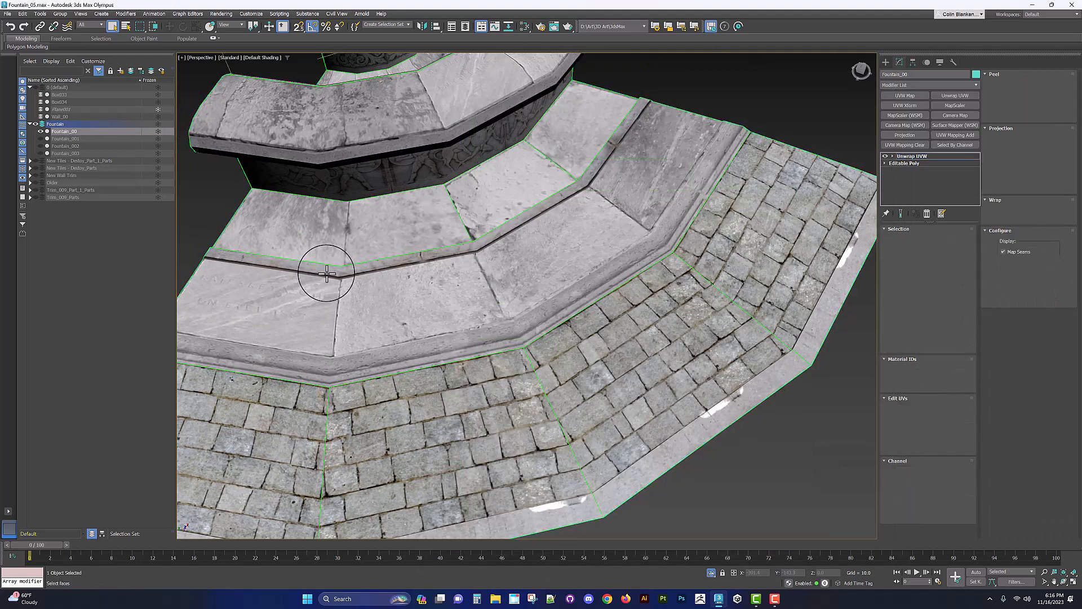
pyautogui.press('3')
pyautogui.click(325, 272)
pyautogui.keyDown('ctrl'); pyautogui.click(350, 273); pyautogui.keyUp('ctrl')
pyautogui.click(367, 268)
pyautogui.keyDown('ctrl'); pyautogui.click(329, 269); pyautogui.keyUp('ctrl')
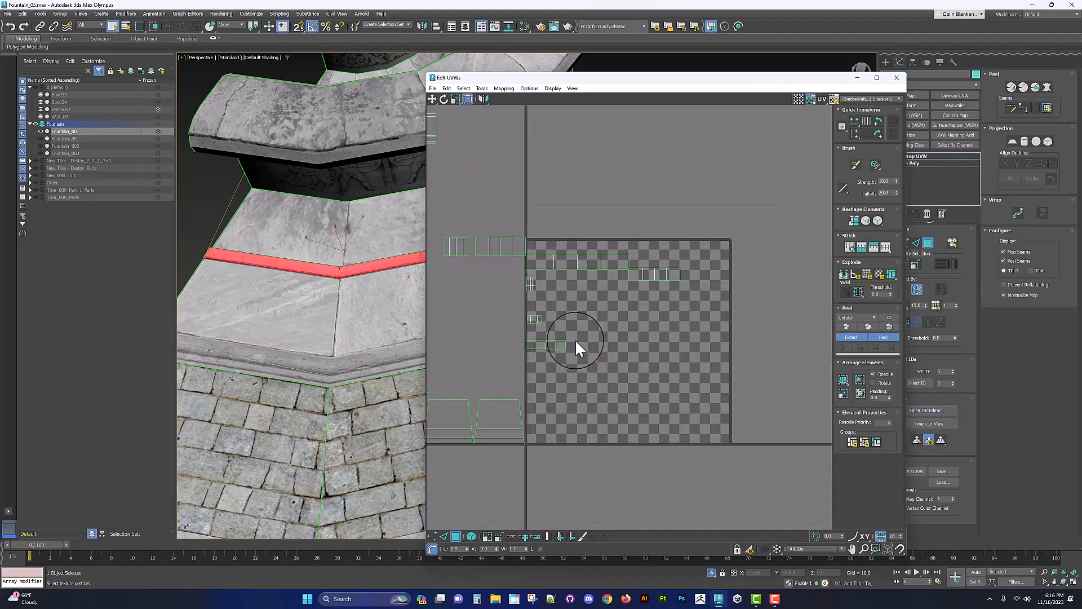
# Step: Open the UV editor with the fountain texture as its background and zoom to the selected strip
pyautogui.scroll(-3, 579, 344)
pyautogui.moveTo(486, 331); pyautogui.dragTo(593, 375, button='middle')
pyautogui.scroll(7, 578, 248)
pyautogui.click(867, 98)
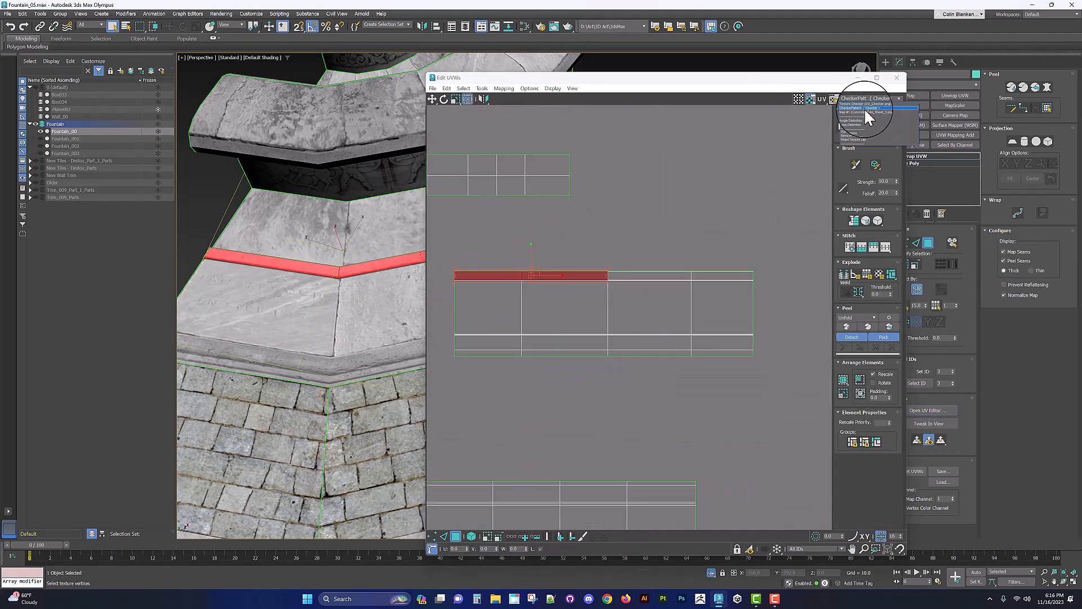
pyautogui.click(865, 111)
pyautogui.scroll(5, 516, 249)
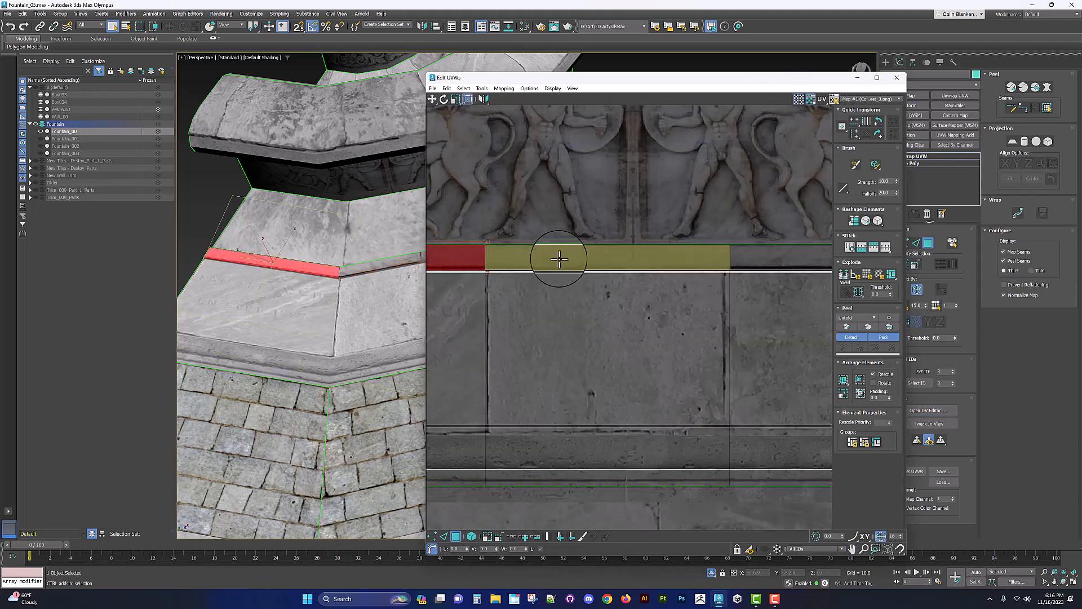
pyautogui.scroll(-6, 559, 259)
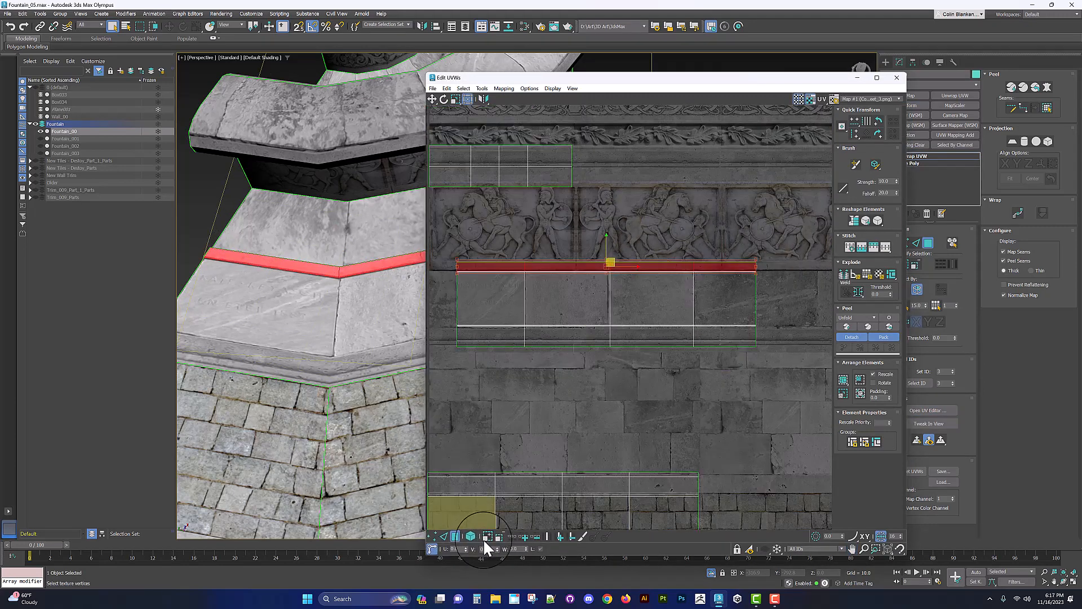
# Step: Move the selected strip's UVs sideways along the texture's trim band
pyautogui.click(485, 538)
pyautogui.click(486, 537)
pyautogui.moveTo(521, 341); pyautogui.dragTo(485, 350, button='middle')
pyautogui.moveTo(640, 275); pyautogui.dragTo(606, 283, button='middle')
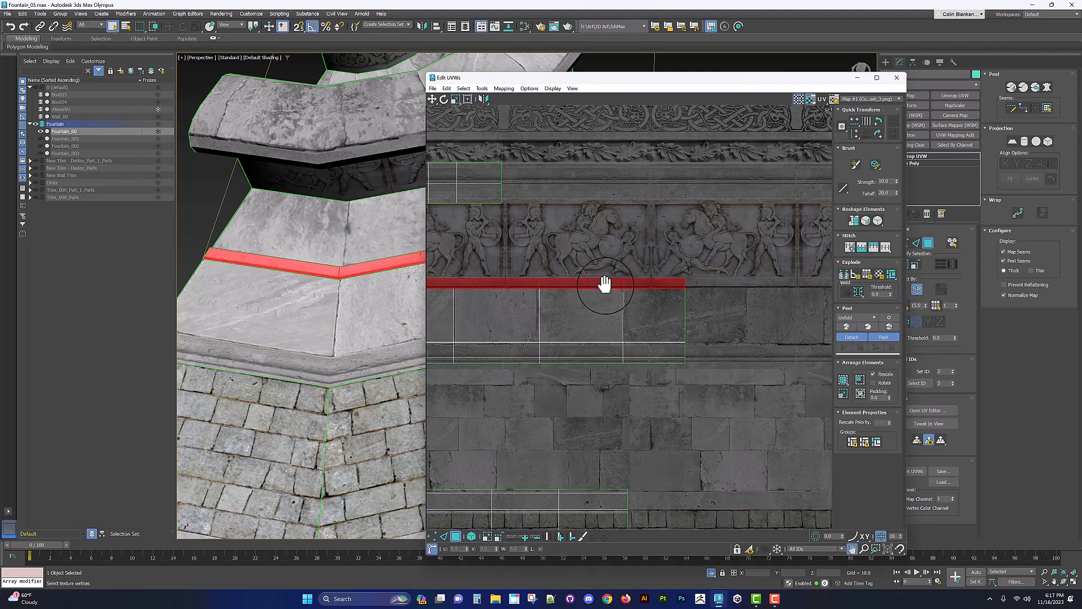
pyautogui.moveTo(646, 78); pyautogui.dragTo(879, 80)
pyautogui.moveTo(460, 227); pyautogui.dragTo(442, 249, button='middle')
pyautogui.moveTo(785, 280); pyautogui.dragTo(840, 279)
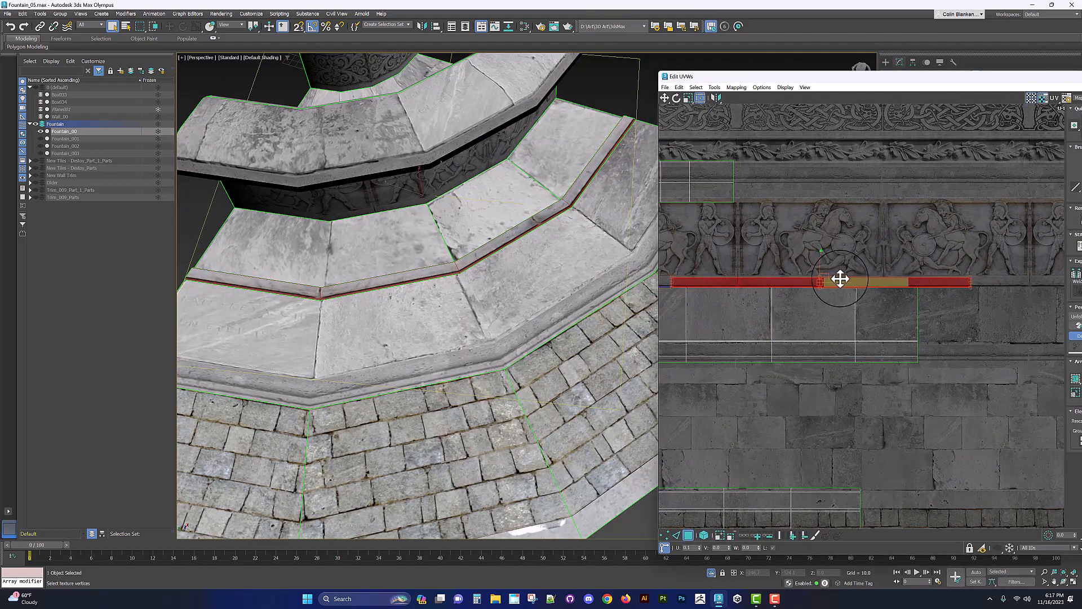
# Step: Slide the selected step-edge strip's UVs further along the texture's trim band, zooming in on it
pyautogui.keyDown('alt'); pyautogui.moveTo(477, 290); pyautogui.dragTo(445, 294, button='middle'); pyautogui.keyUp('alt')
pyautogui.scroll(3, 821, 278)
pyautogui.moveTo(967, 282); pyautogui.dragTo(838, 278, button='middle')
pyautogui.scroll(3, 838, 278)
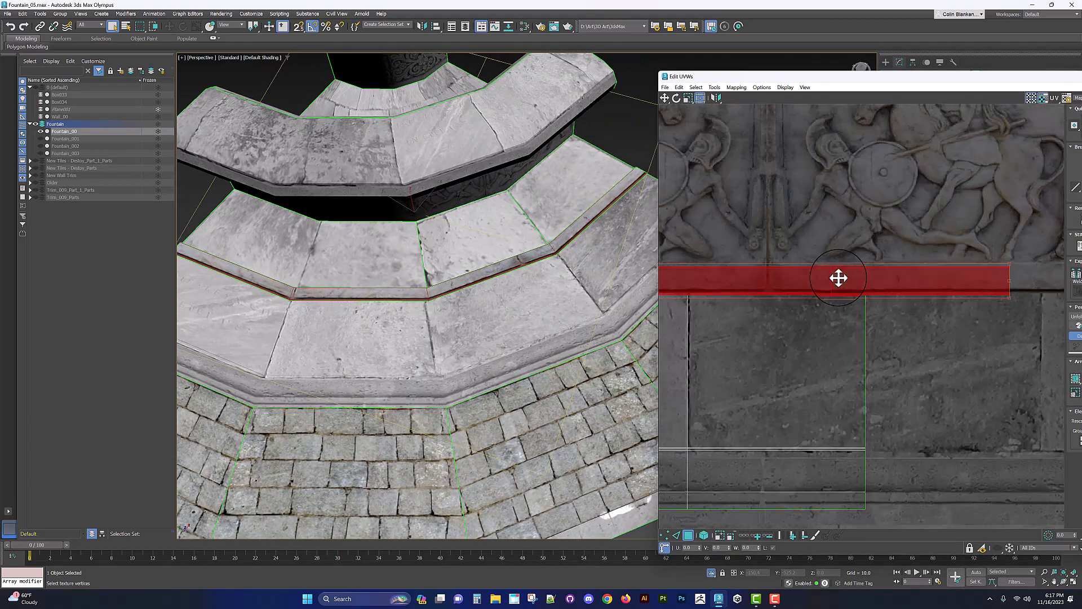
# Step: Switch to vertex selection and adjust the strip's end vertices so the strip spans the trim band
pyautogui.press('1')
pyautogui.moveTo(817, 257); pyautogui.dragTo(782, 282)
pyautogui.moveTo(783, 282); pyautogui.dragTo(969, 282, button='middle')
pyautogui.moveTo(784, 282); pyautogui.dragTo(901, 282, button='middle')
pyautogui.moveTo(754, 257); pyautogui.dragTo(781, 303)
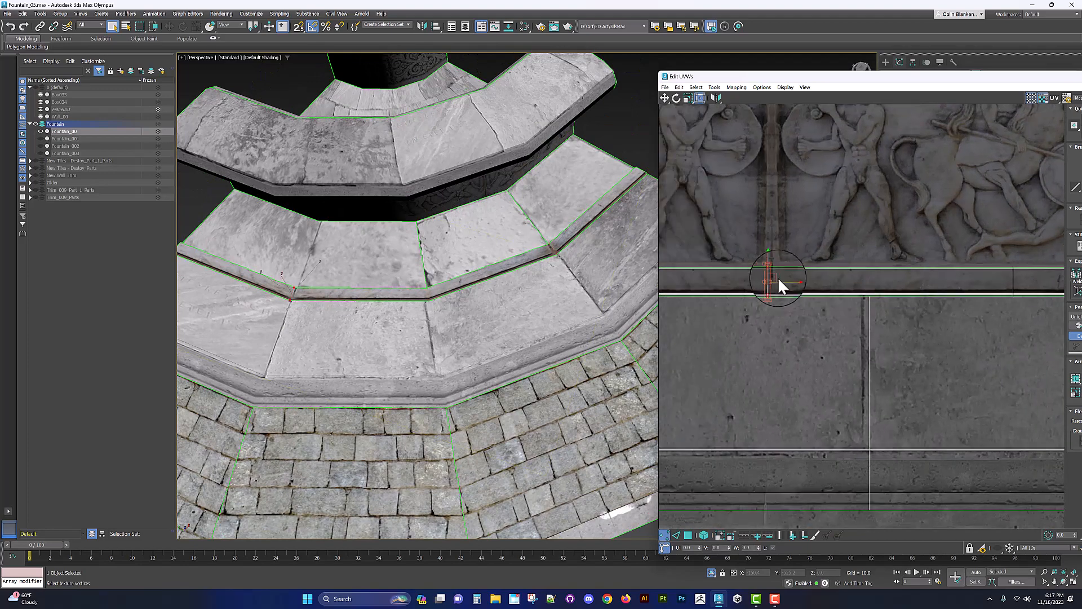
# Step: Inspect the remapped step edge in the viewport and close the UV editor
pyautogui.scroll(-4, 514, 307)
pyautogui.moveTo(515, 303)
pyautogui.keyDown('alt'); pyautogui.mouseDown(button='middle')
pyautogui.moveTo(508, 314)
pyautogui.moveTo(518, 302)
pyautogui.mouseUp(button='middle'); pyautogui.keyUp('alt')
pyautogui.scroll(4, 509, 307)
pyautogui.scroll(-6, 495, 241)
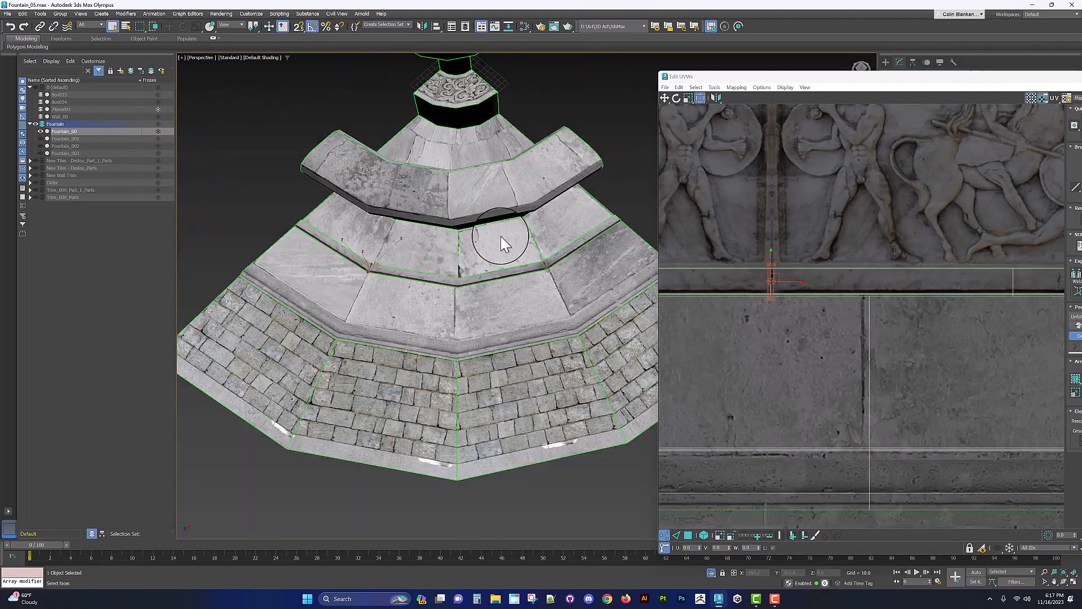
pyautogui.click(1079, 77)
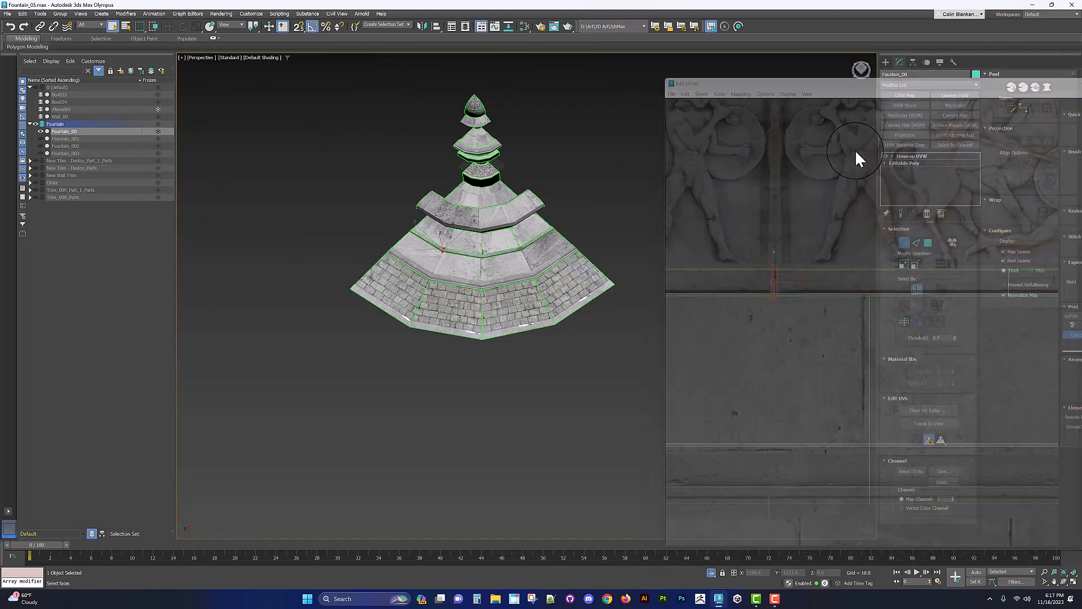
# Step: Collapse the Unwrap UVW modifier into the fountain quarter's editable poly
pyautogui.keyDown('alt'); pyautogui.moveTo(693, 195); pyautogui.dragTo(604, 275, button='middle'); pyautogui.keyUp('alt')
pyautogui.scroll(4, 556, 251)
pyautogui.click(906, 156)
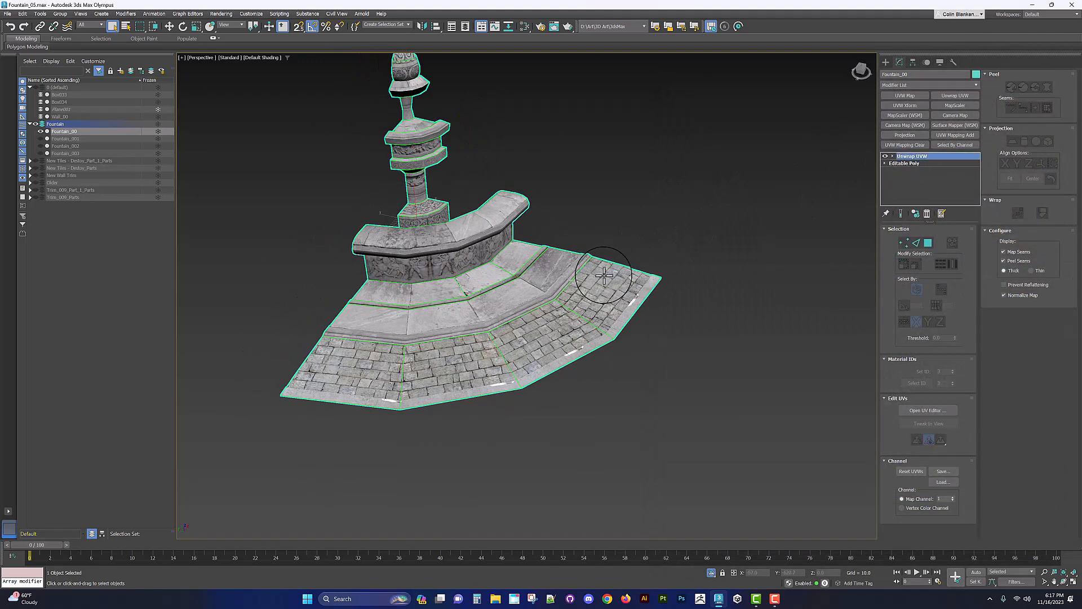
pyautogui.keyDown('alt'); pyautogui.moveTo(527, 319); pyautogui.dragTo(492, 309, button='middle'); pyautogui.keyUp('alt')
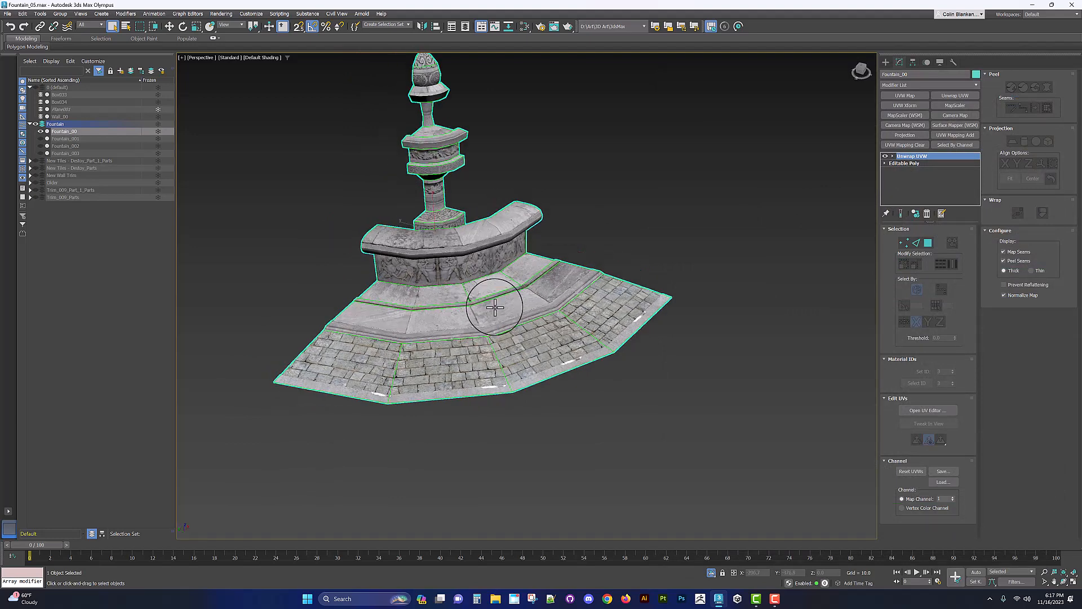
pyautogui.scroll(3, 493, 305)
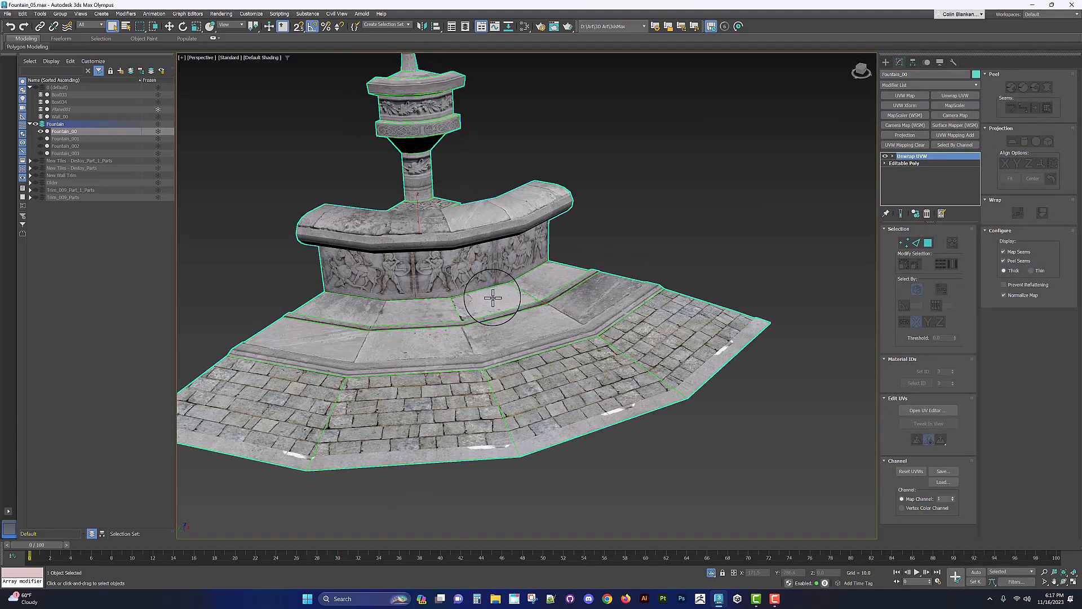
pyautogui.rightClick(928, 157)
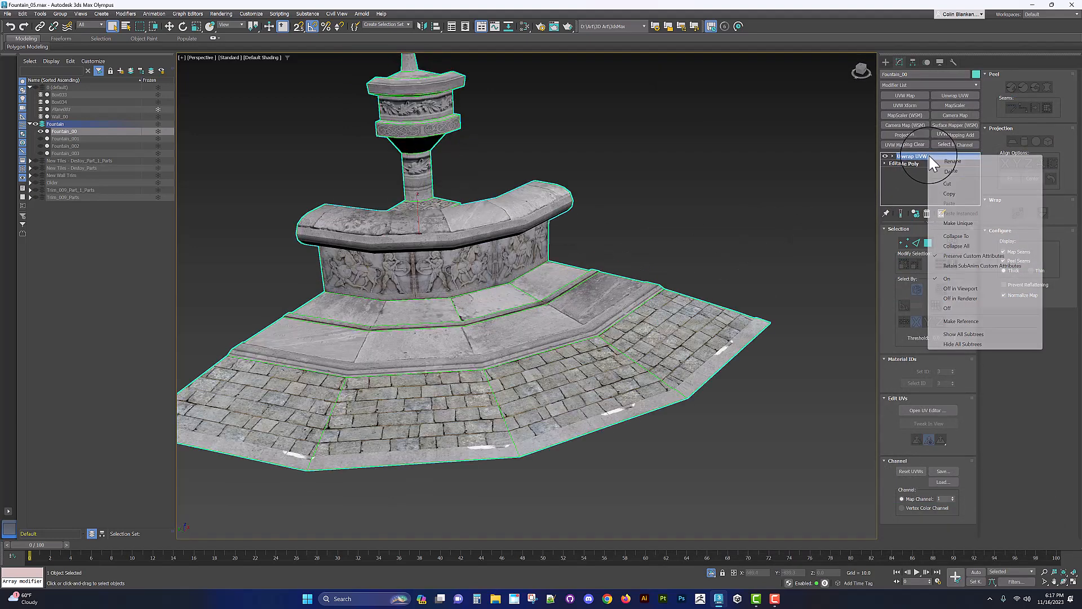
pyautogui.click(965, 237)
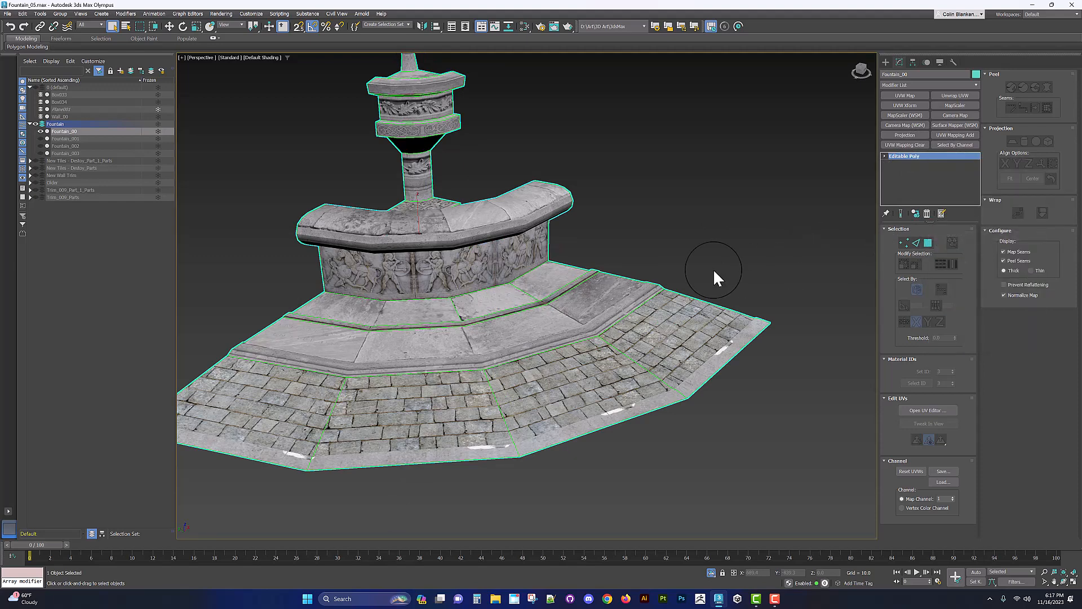
# Step: Examine the rim's carved frieze band close up with wireframe and edged faces toggled
pyautogui.keyDown('alt'); pyautogui.moveTo(688, 259); pyautogui.dragTo(565, 265, button='middle'); pyautogui.keyUp('alt')
pyautogui.scroll(5, 565, 266)
pyautogui.moveTo(594, 321); pyautogui.dragTo(606, 271, button='middle')
pyautogui.keyDown('alt'); pyautogui.moveTo(606, 271); pyautogui.dragTo(620, 152, button='middle'); pyautogui.keyUp('alt')
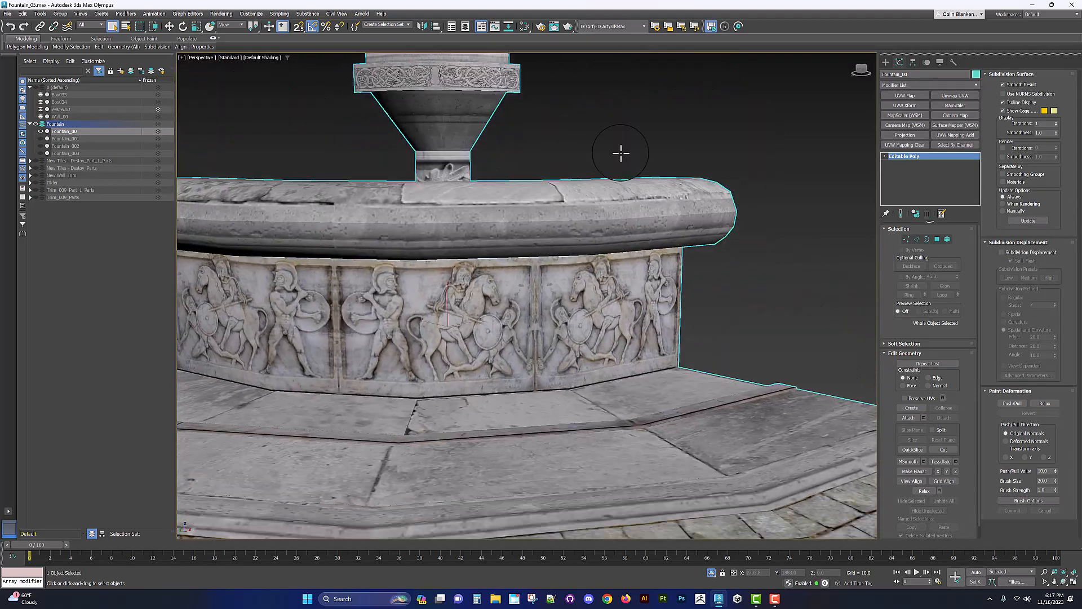
pyautogui.moveTo(552, 271); pyautogui.dragTo(590, 222, button='middle')
pyautogui.press('F3')
pyautogui.press('F3')
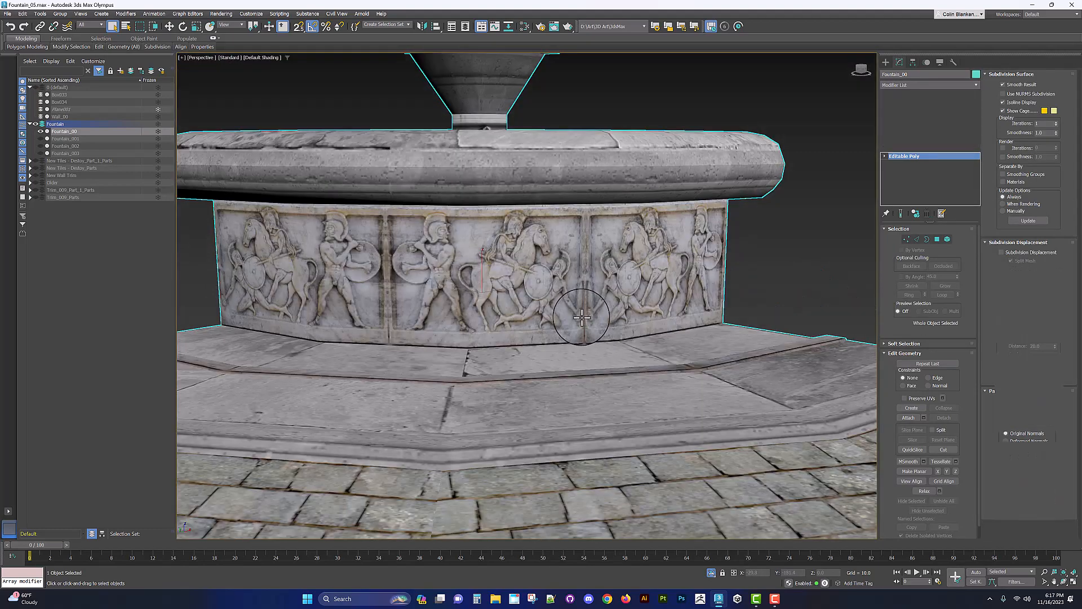
pyautogui.press('F4')
pyautogui.moveTo(564, 311); pyautogui.dragTo(587, 306, button='middle')
# Step: Select the frieze band's polygons and connect one horizontal edge loop across them, sliding it upward
pyautogui.press('4')
pyautogui.click(541, 299)
pyautogui.keyDown('ctrl'); pyautogui.click(465, 299); pyautogui.keyUp('ctrl')
pyautogui.keyDown('ctrl'); pyautogui.click(287, 291); pyautogui.keyUp('ctrl')
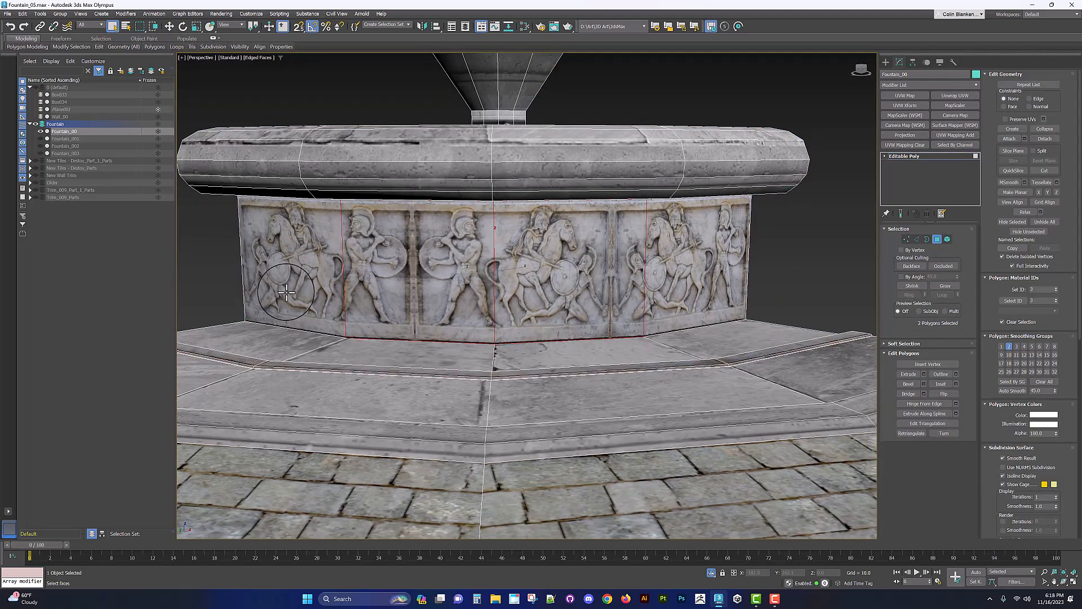
pyautogui.keyDown('ctrl'); pyautogui.click(679, 289); pyautogui.keyUp('ctrl')
pyautogui.keyDown('alt'); pyautogui.moveTo(678, 290); pyautogui.dragTo(644, 273, button='middle'); pyautogui.keyUp('alt')
pyautogui.press('F3')
pyautogui.press('F3')
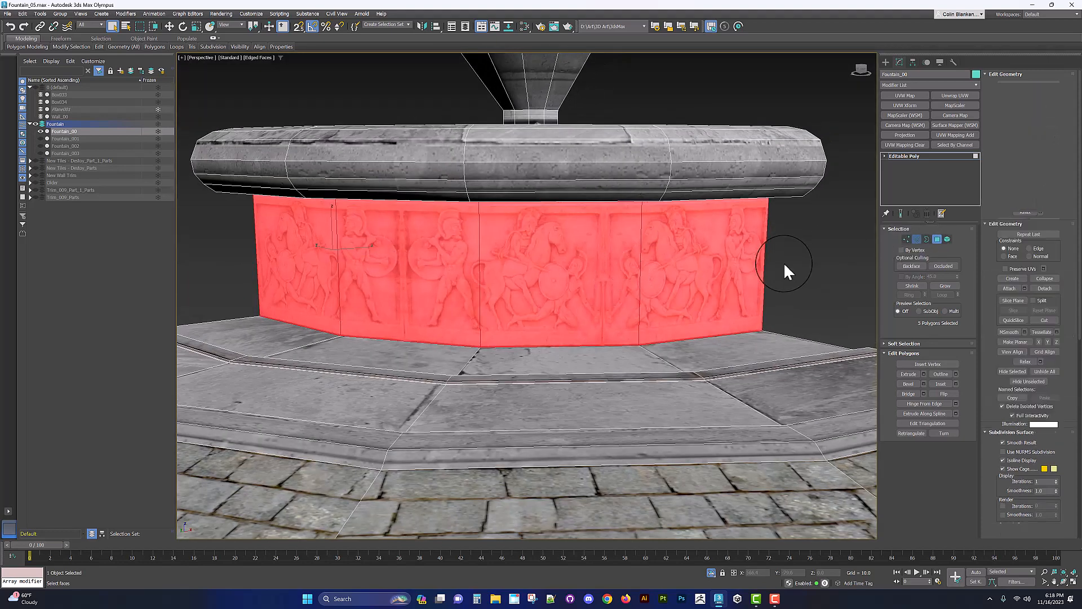
pyautogui.press('2')
pyautogui.rightClick(650, 285)
pyautogui.click(576, 314)
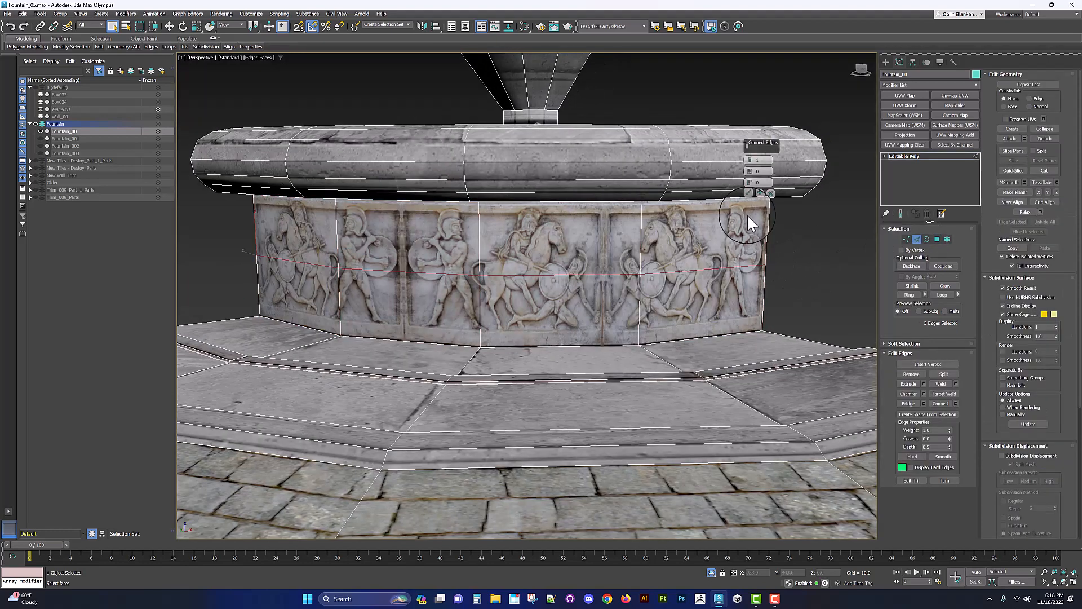
pyautogui.click(750, 159)
pyautogui.moveTo(750, 170); pyautogui.dragTo(758, 81)
pyautogui.moveTo(750, 183); pyautogui.dragTo(752, 185)
pyautogui.keyDown('alt'); pyautogui.moveTo(759, 194); pyautogui.dragTo(575, 237, button='middle'); pyautogui.keyUp('alt')
pyautogui.click(749, 193)
# Step: Select the frieze band's top and bottom border edges and chamfer them with an amount of 0.4
pyautogui.keyDown('alt'); pyautogui.moveTo(452, 236); pyautogui.dragTo(304, 251, button='middle'); pyautogui.keyUp('alt')
pyautogui.press('4')
pyautogui.click(606, 269)
pyautogui.keyDown('shift'); pyautogui.click(542, 268); pyautogui.keyUp('shift')
pyautogui.rightClick(541, 266)
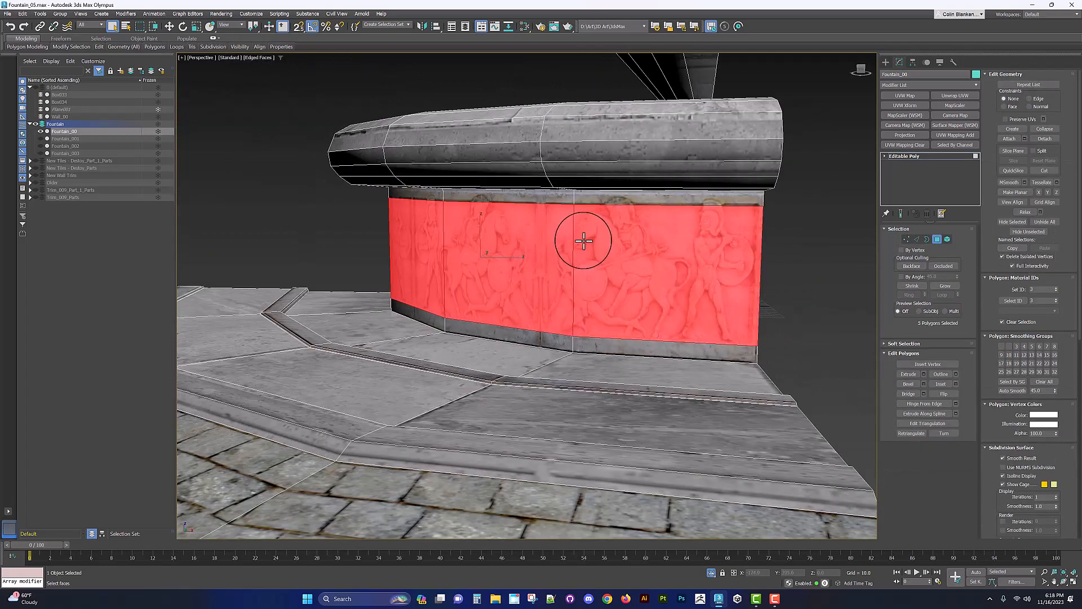
pyautogui.press('2')
pyautogui.rightClick(598, 333)
pyautogui.click(525, 381)
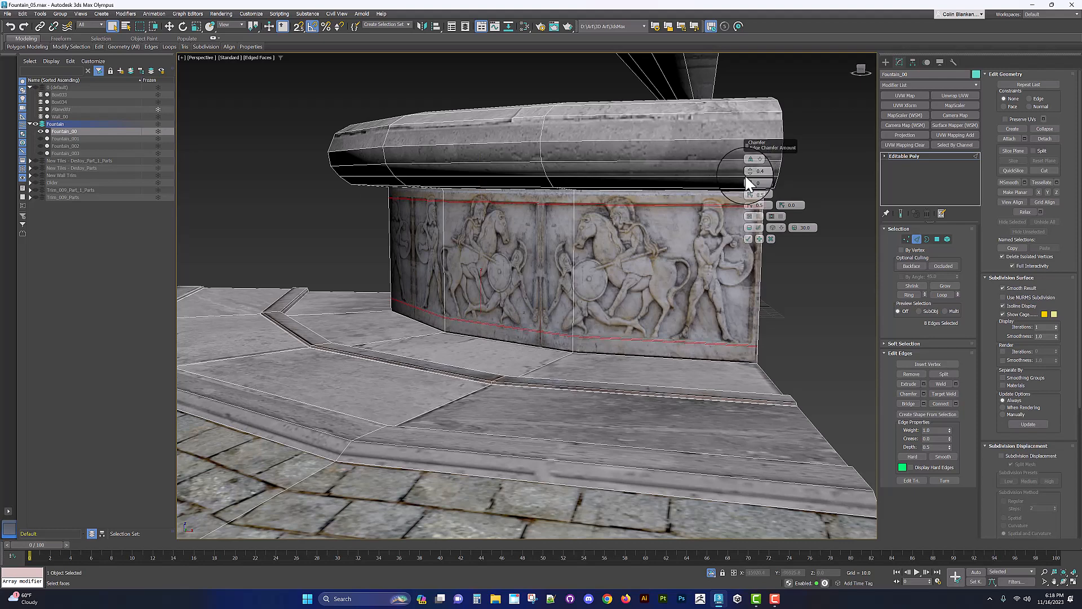
pyautogui.click(748, 238)
# Step: Zoom in to inspect the chamfered edges along the top of the frieze
pyautogui.scroll(6, 721, 209)
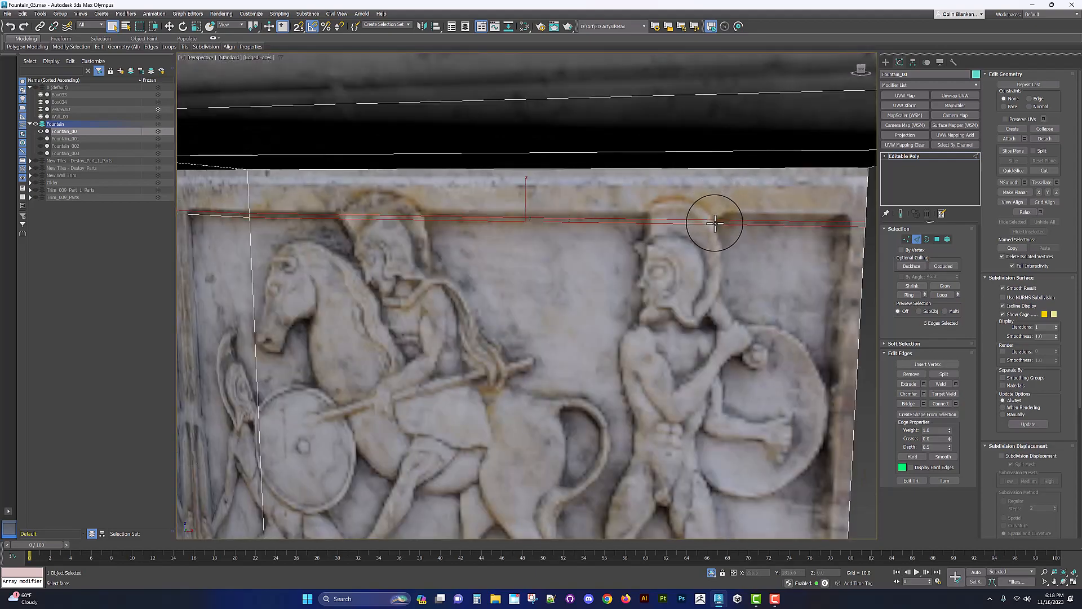
pyautogui.keyDown('alt'); pyautogui.moveTo(702, 227); pyautogui.dragTo(625, 239, button='middle'); pyautogui.keyUp('alt')
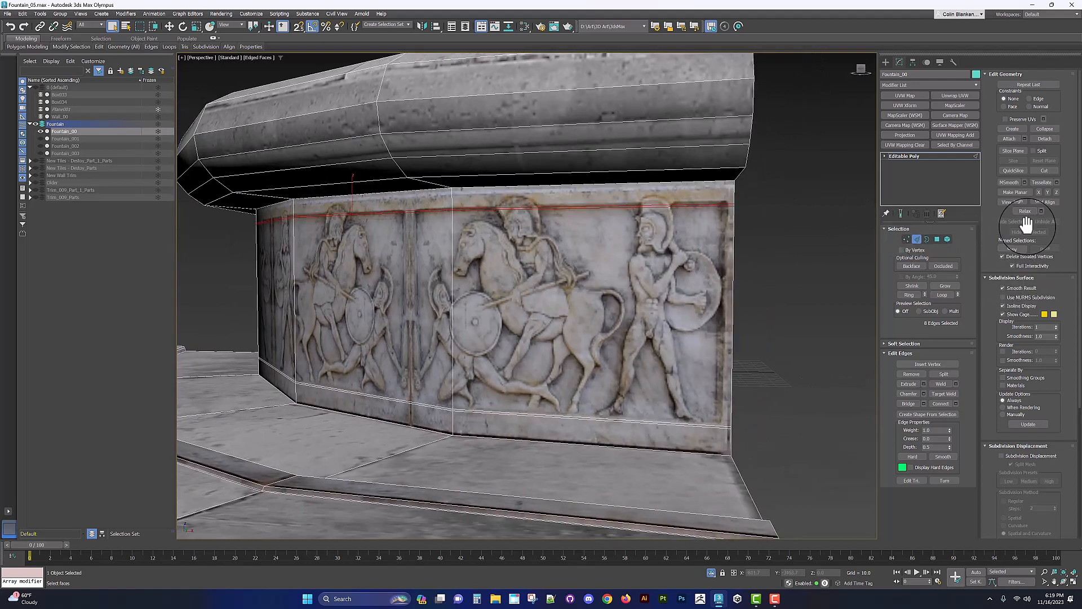
pyautogui.scroll(4, 566, 263)
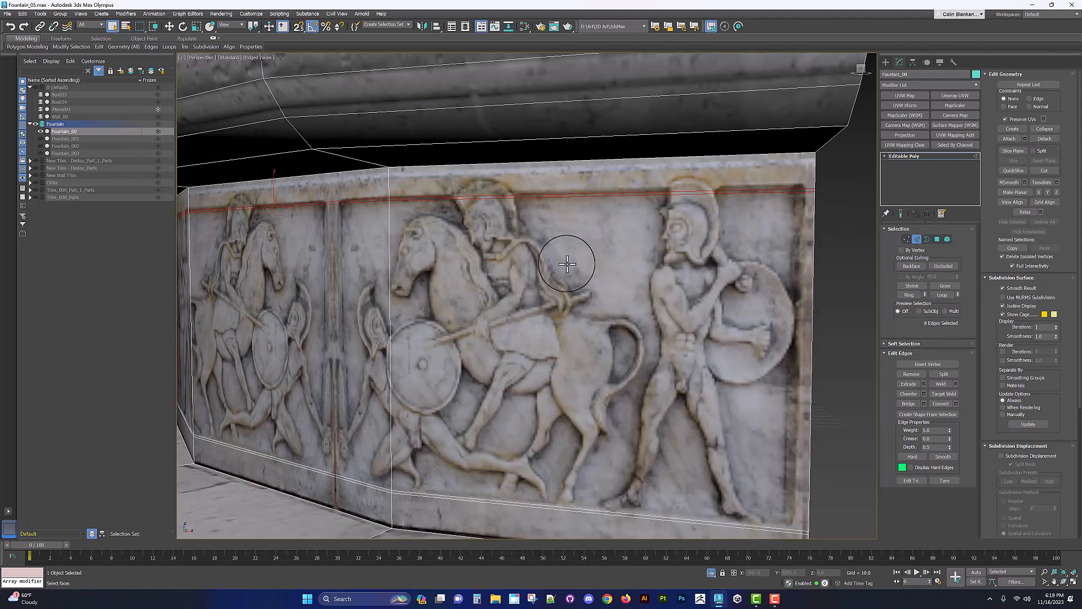
pyautogui.moveTo(273, 195); pyautogui.dragTo(275, 193)
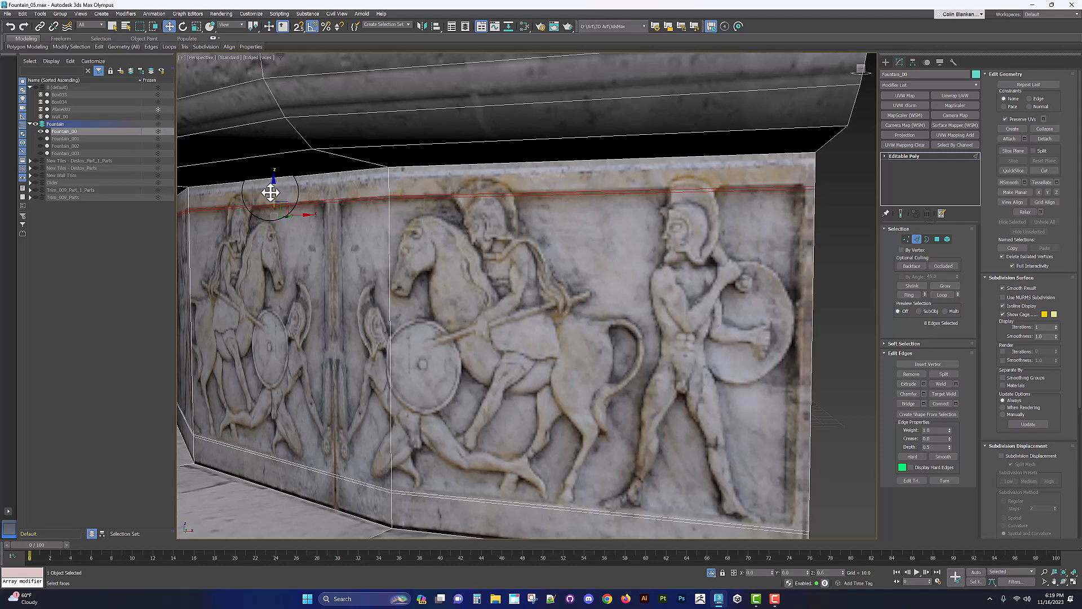
pyautogui.moveTo(272, 192); pyautogui.dragTo(272, 193)
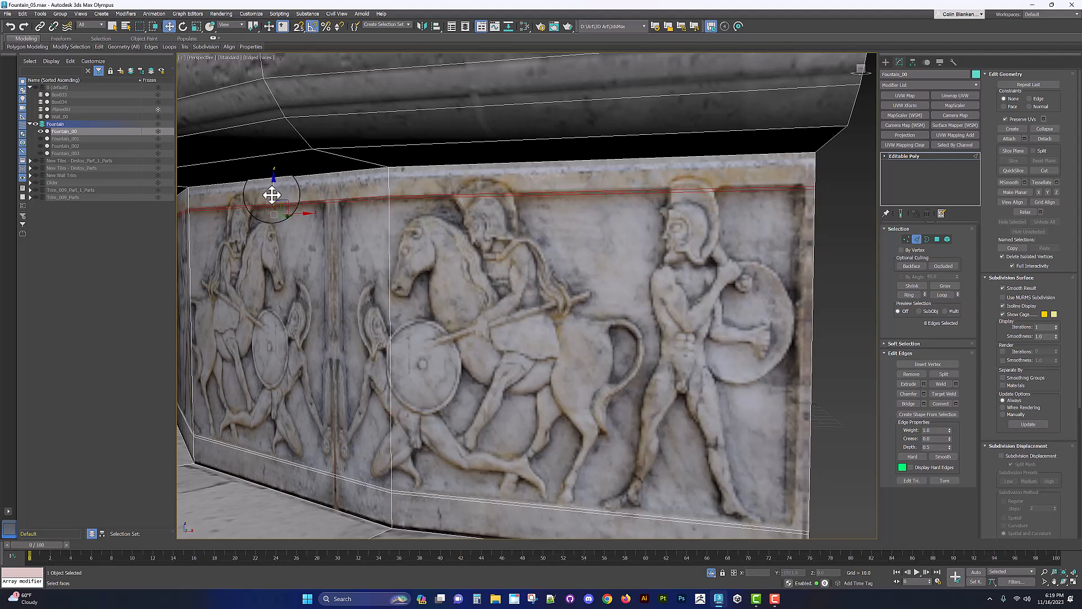
pyautogui.moveTo(341, 387); pyautogui.dragTo(354, 274, button='middle')
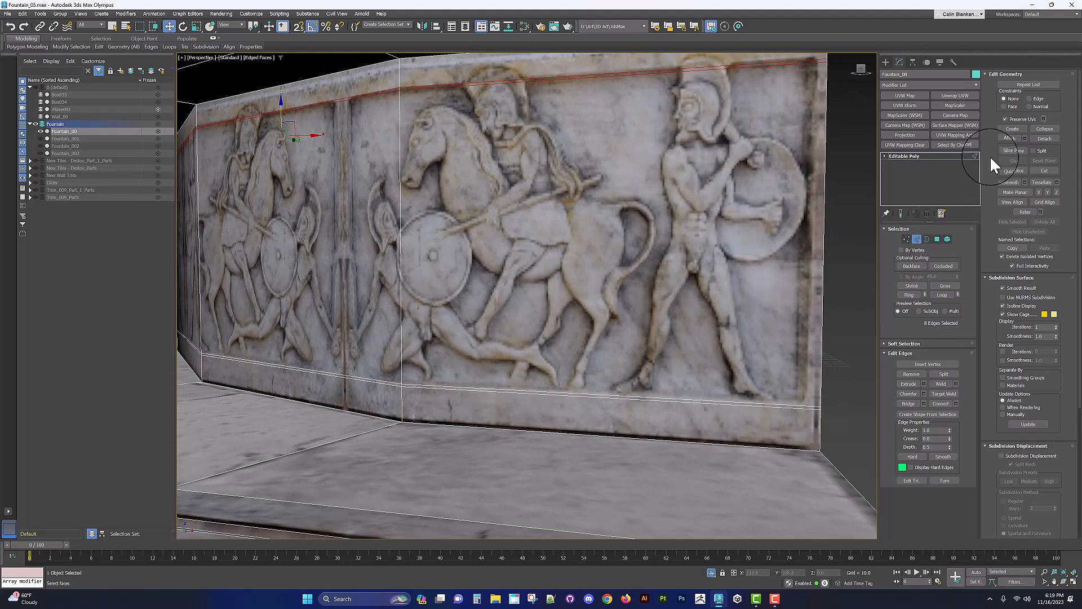
# Step: Select the frieze panel polygons and scale them slightly
pyautogui.press('4')
pyautogui.click(690, 247)
pyautogui.keyDown('ctrl'); pyautogui.click(387, 246); pyautogui.keyUp('ctrl')
pyautogui.scroll(-3, 385, 249)
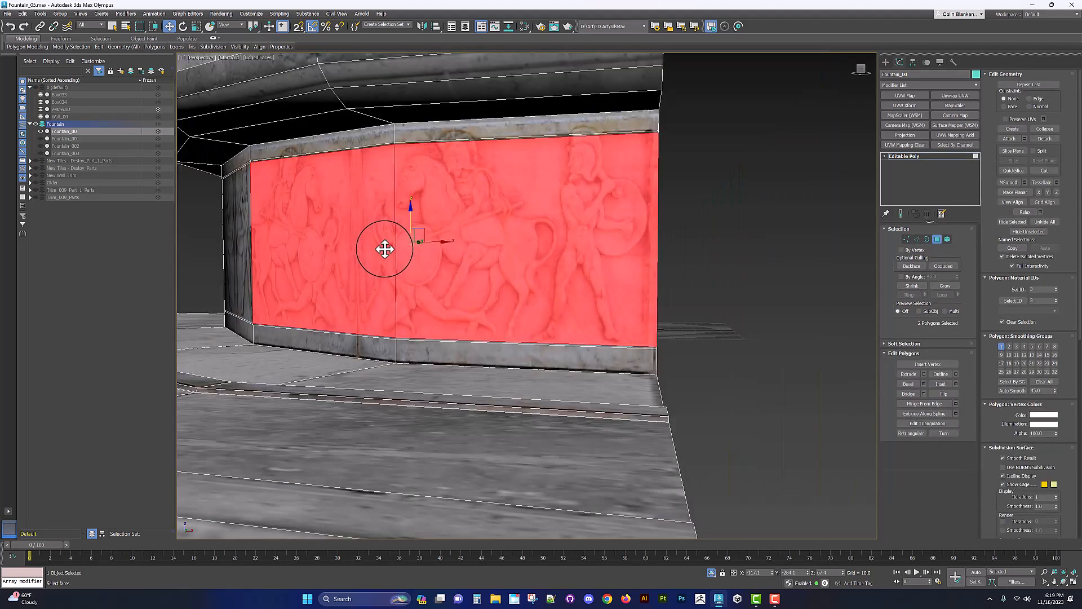
pyautogui.moveTo(385, 249); pyautogui.dragTo(458, 254, button='middle')
pyautogui.click(777, 275)
pyautogui.click(638, 280)
pyautogui.keyDown('ctrl'); pyautogui.click(452, 267); pyautogui.keyUp('ctrl')
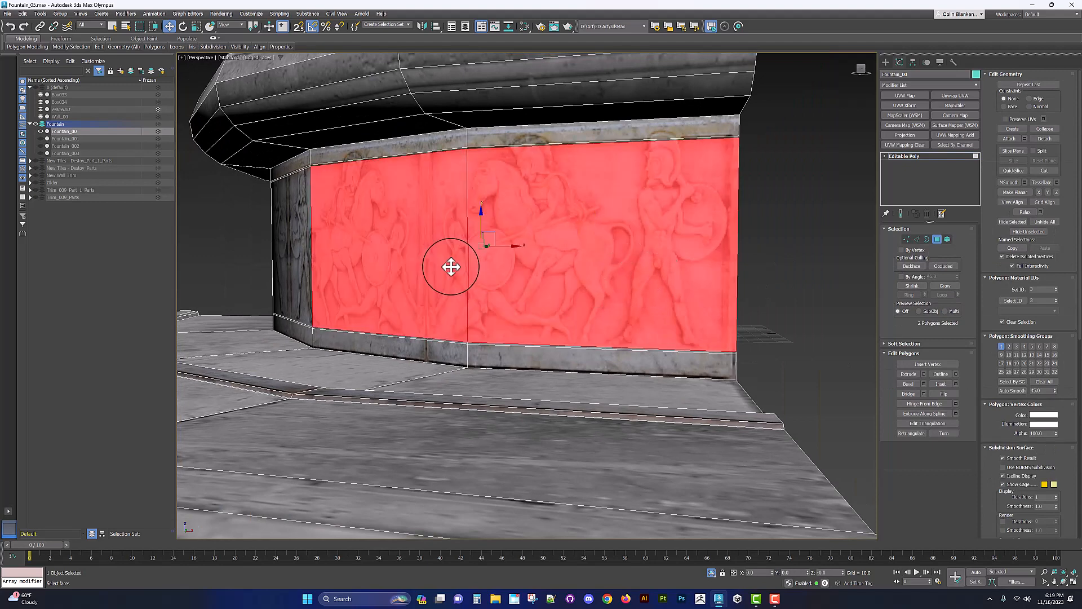
pyautogui.keyDown('shift'); pyautogui.click(451, 269); pyautogui.keyUp('shift')
pyautogui.keyDown('alt'); pyautogui.moveTo(440, 273); pyautogui.dragTo(446, 308, button='middle'); pyautogui.keyUp('alt')
pyautogui.press('r')
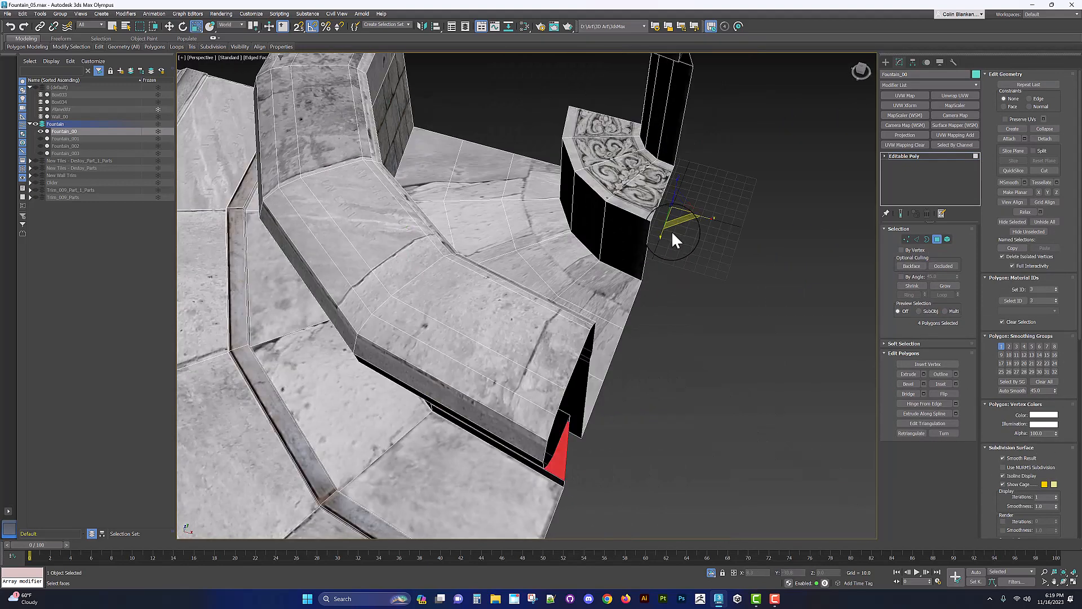
pyautogui.keyDown('alt'); pyautogui.moveTo(675, 226); pyautogui.dragTo(682, 233, button='middle'); pyautogui.keyUp('alt')
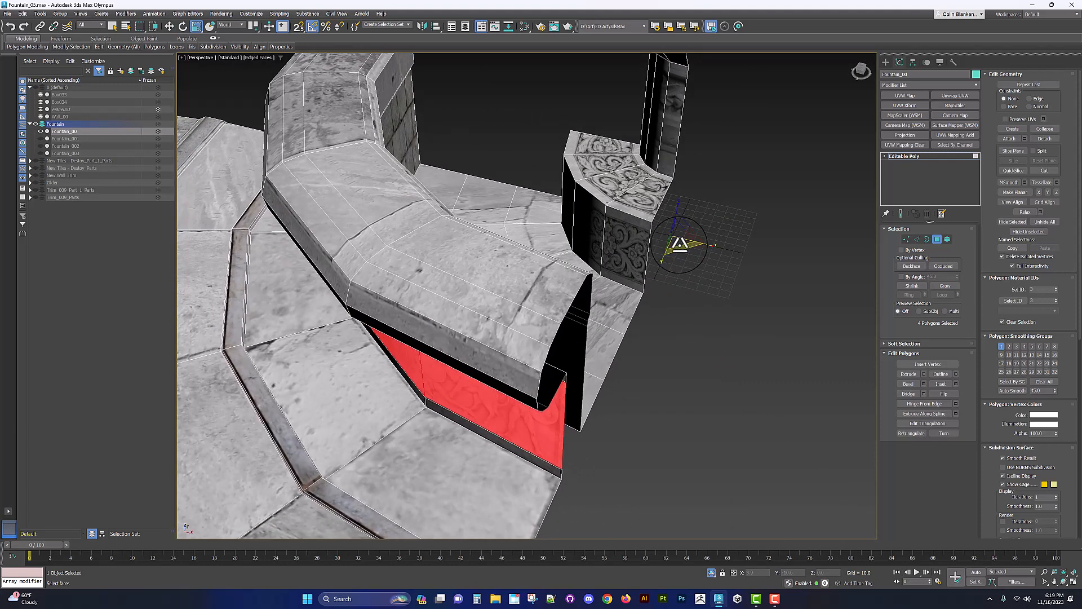
pyautogui.moveTo(679, 244); pyautogui.dragTo(681, 245)
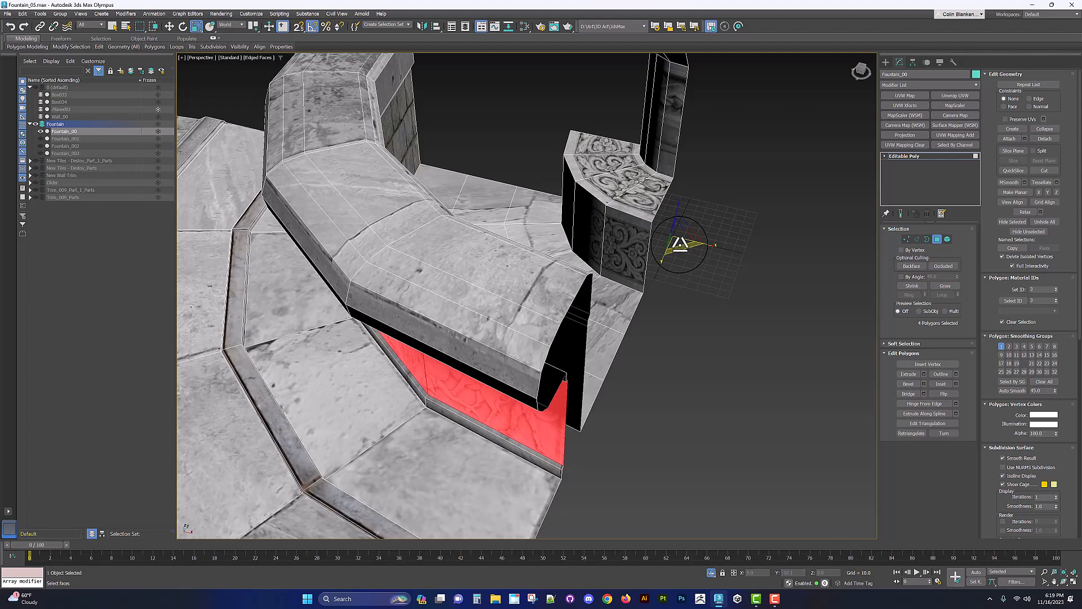
pyautogui.moveTo(570, 326)
pyautogui.keyDown('alt'); pyautogui.mouseDown(button='middle')
pyautogui.moveTo(584, 299)
pyautogui.moveTo(572, 338)
pyautogui.moveTo(584, 343)
pyautogui.mouseUp(button='middle'); pyautogui.keyUp('alt')
pyautogui.scroll(-4, 580, 327)
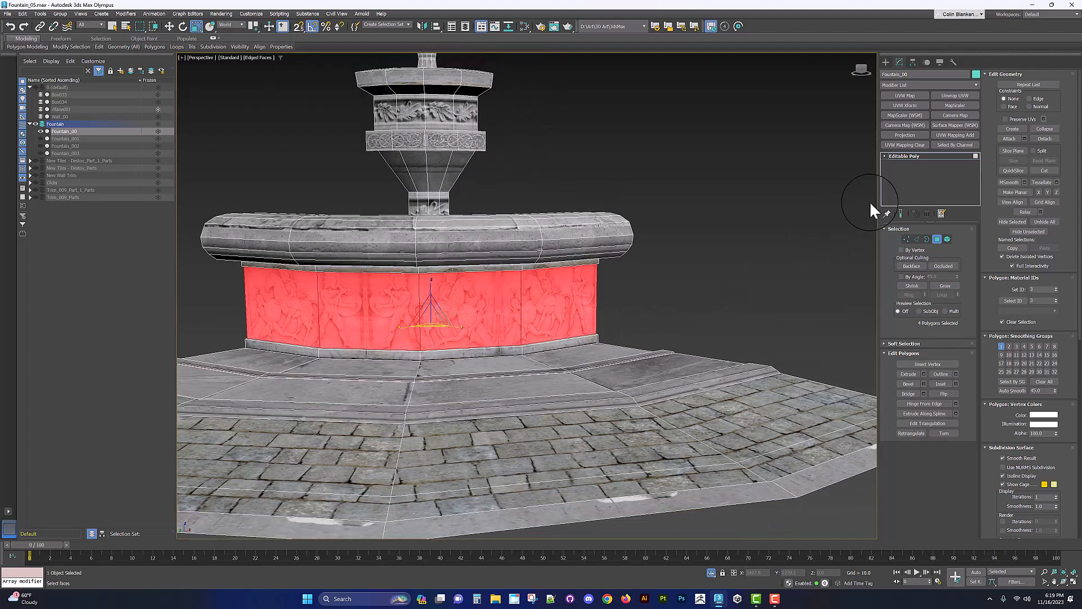
# Step: Leave sub-object mode, exit isolation, and examine the complete fountain with all quarters shown
pyautogui.click(898, 154)
pyautogui.keyDown('alt'); pyautogui.moveTo(676, 259); pyautogui.dragTo(732, 285, button='middle'); pyautogui.keyUp('alt')
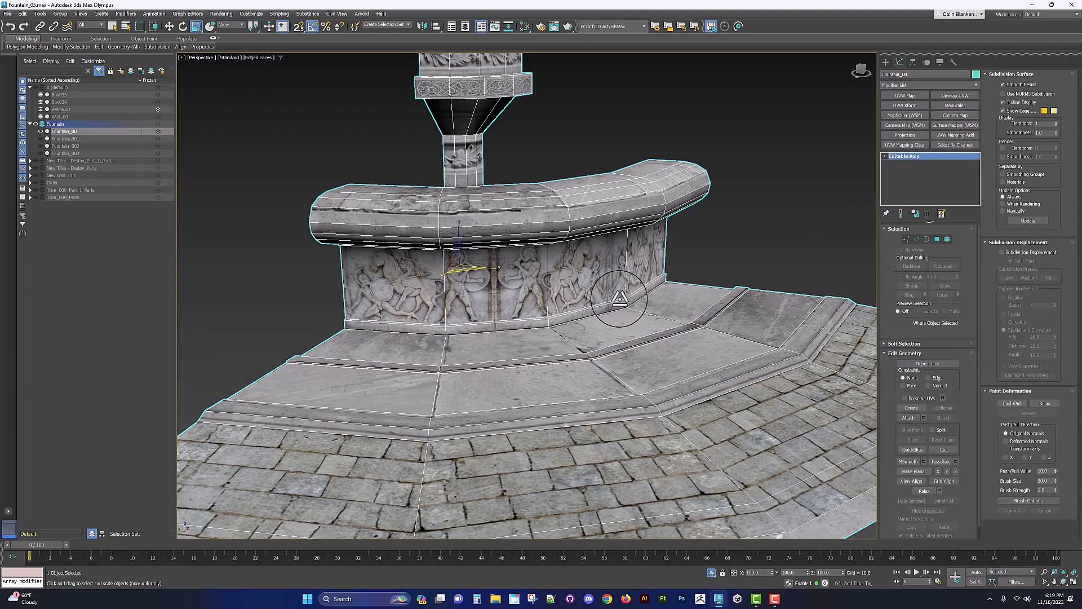
pyautogui.keyDown('alt'); pyautogui.moveTo(614, 316); pyautogui.dragTo(445, 297, button='middle'); pyautogui.keyUp('alt')
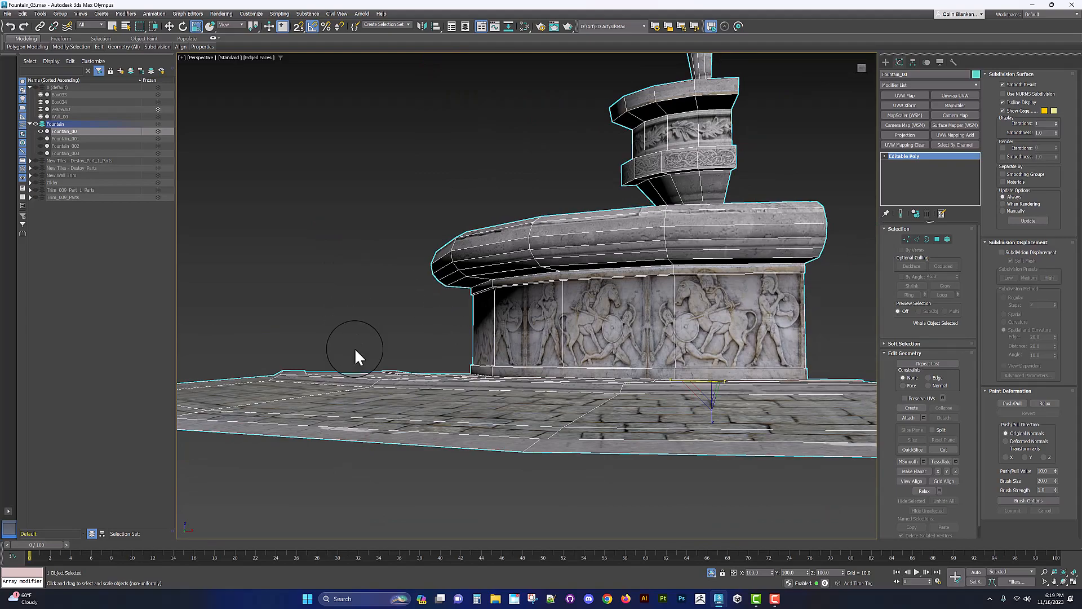
pyautogui.keyDown('alt'); pyautogui.moveTo(359, 357); pyautogui.dragTo(823, 246, button='middle'); pyautogui.keyUp('alt')
pyautogui.hotkey('alt', 'q')
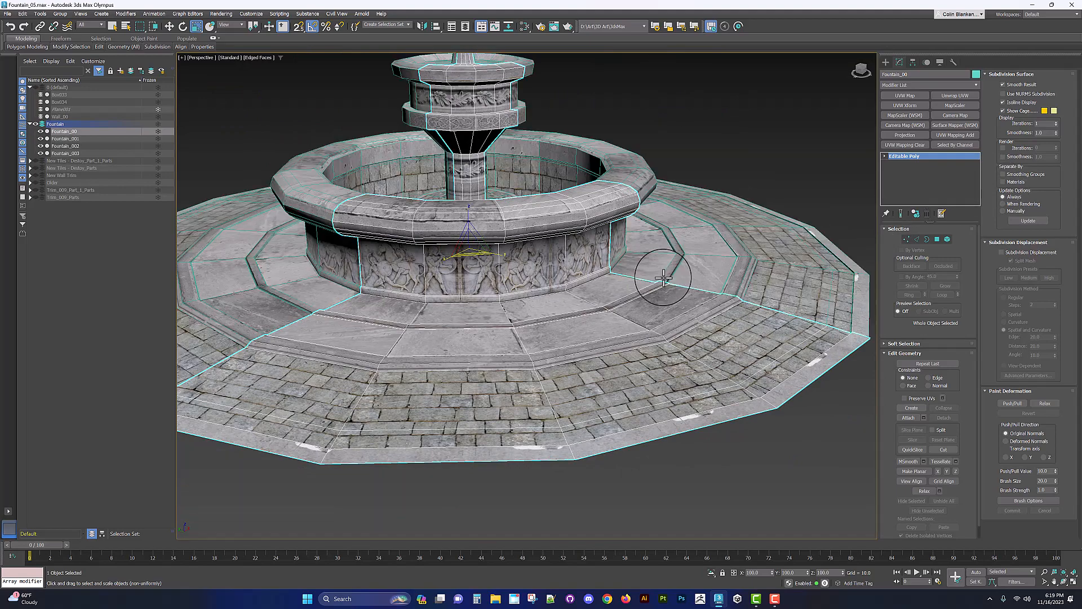
pyautogui.click(737, 123)
pyautogui.keyDown('alt'); pyautogui.moveTo(650, 283); pyautogui.dragTo(549, 349, button='middle'); pyautogui.keyUp('alt')
pyautogui.scroll(-3, 644, 307)
pyautogui.click(634, 298)
pyautogui.moveTo(550, 348); pyautogui.dragTo(583, 346, button='middle')
pyautogui.keyDown('alt'); pyautogui.moveTo(583, 346); pyautogui.dragTo(574, 345, button='middle'); pyautogui.keyUp('alt')
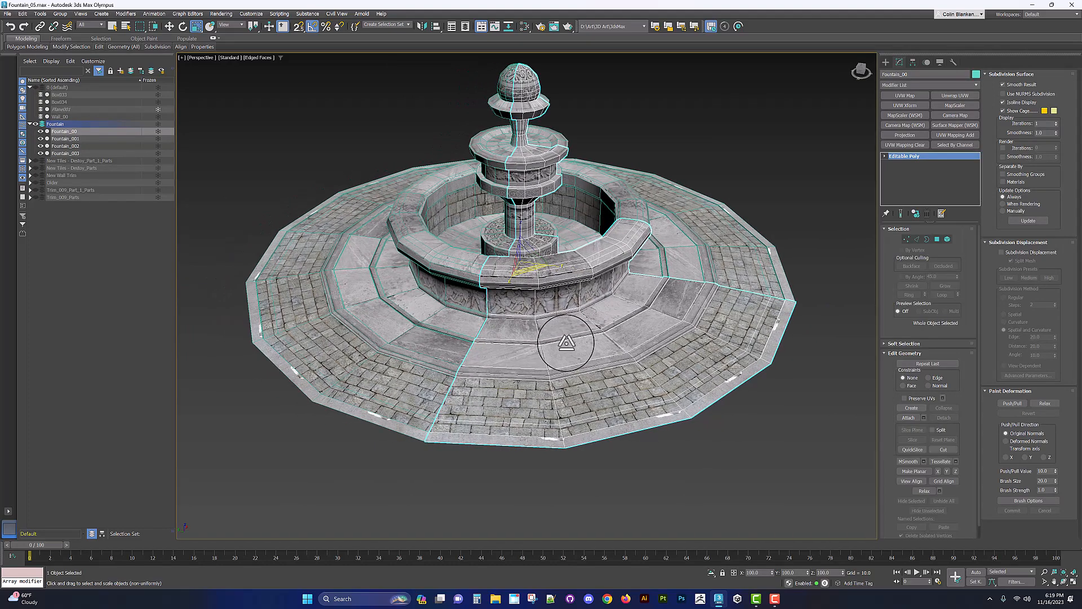
pyautogui.keyDown('alt'); pyautogui.moveTo(567, 342); pyautogui.dragTo(558, 369, button='middle'); pyautogui.keyUp('alt')
pyautogui.moveTo(558, 369); pyautogui.dragTo(590, 335, button='middle')
pyautogui.scroll(-3, 591, 377)
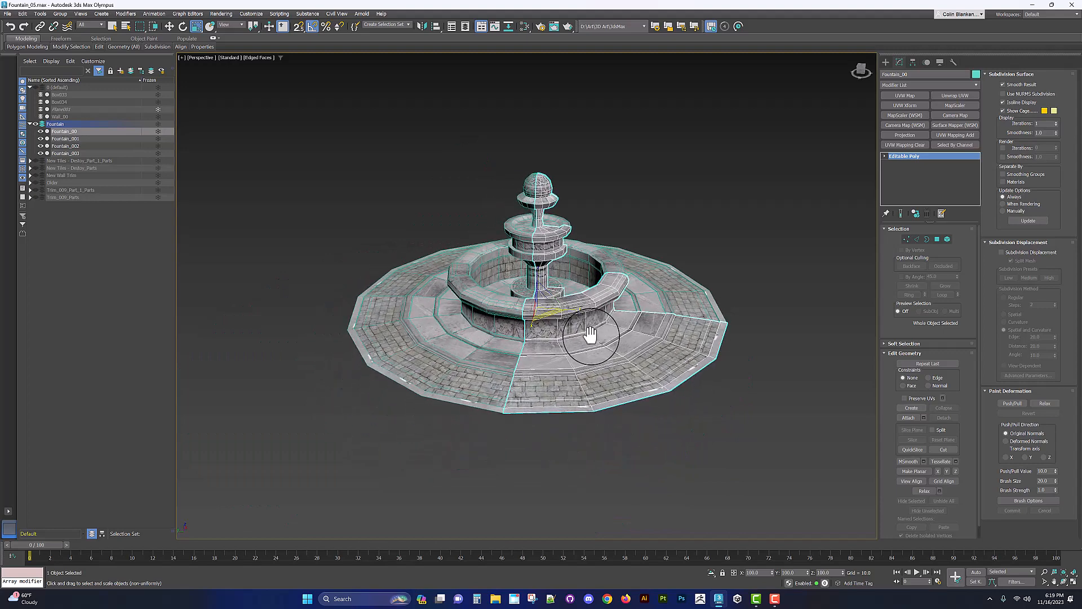